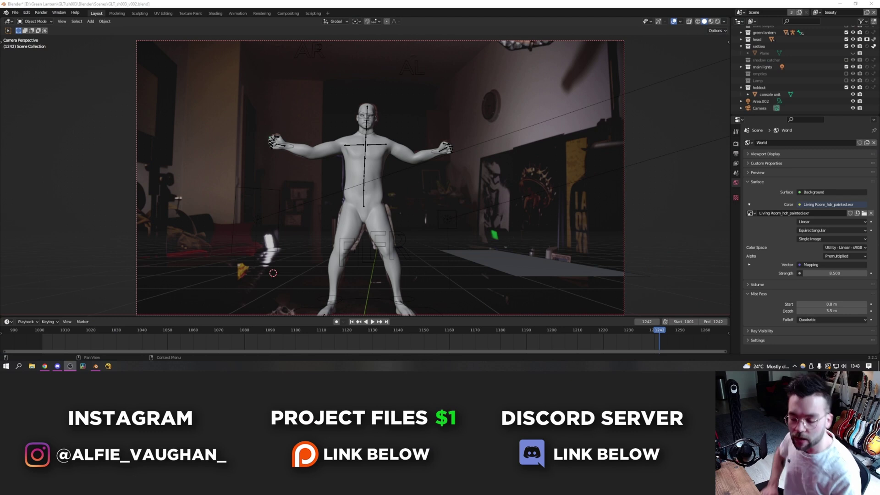
Play back the matchmoved body animation over the plate from about frame 1040.
{"action": "scroll", "coordinate": [467, 289], "scroll_direction": "down", "scroll_amount": 1}
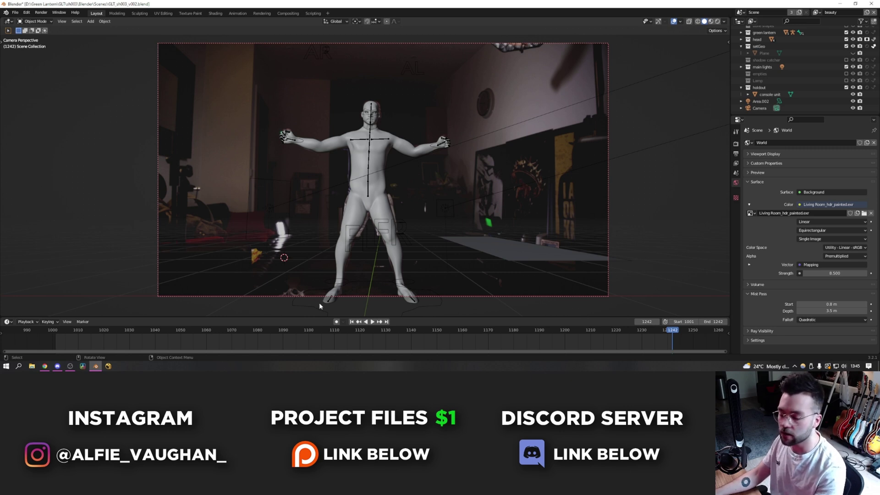
{"action": "left_click", "coordinate": [156, 337]}
{"action": "key", "text": "space"}
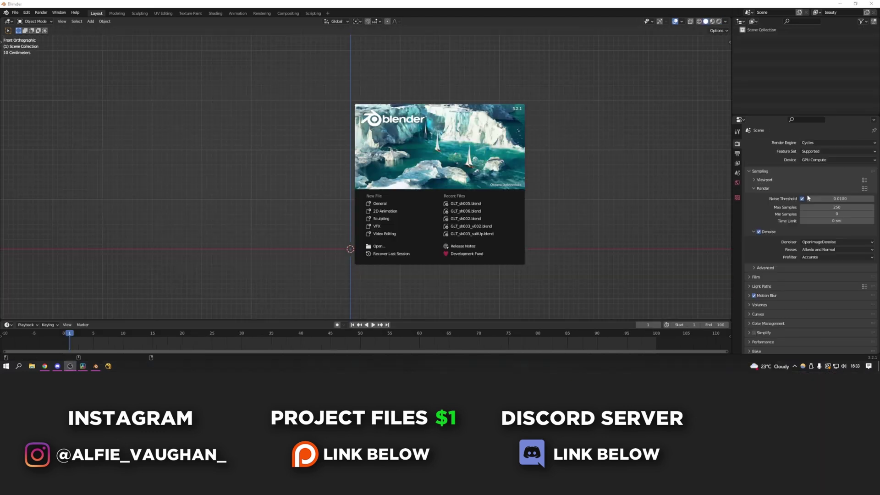
Import the FinalBaseMesh human model as a Wavefront OBJ into the empty scene.
{"action": "left_click", "coordinate": [1, 16]}
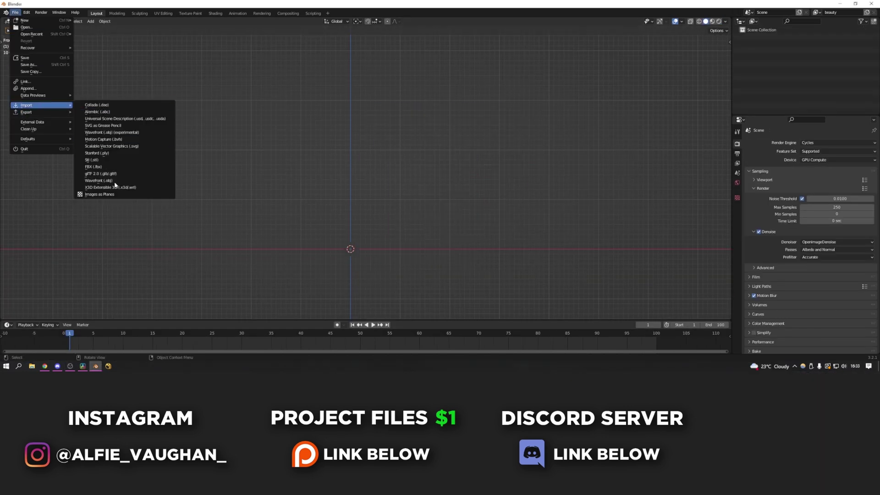
{"action": "left_click", "coordinate": [115, 180]}
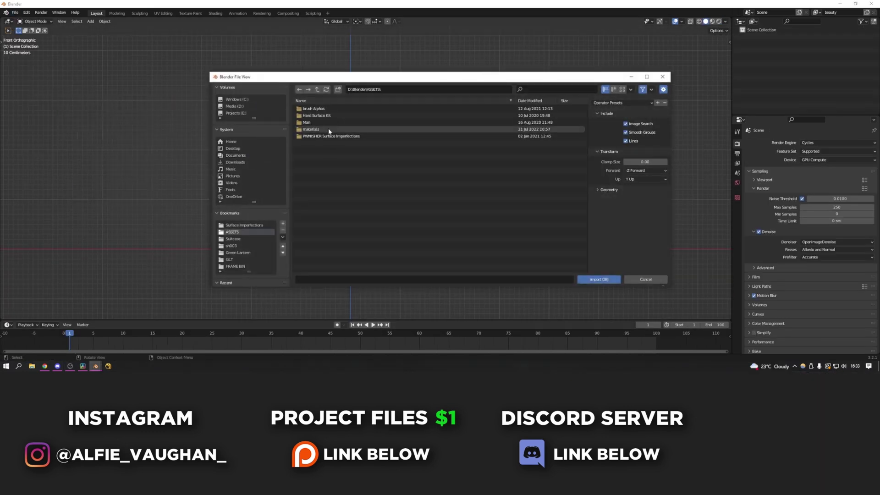
{"action": "double_click", "coordinate": [324, 110]}
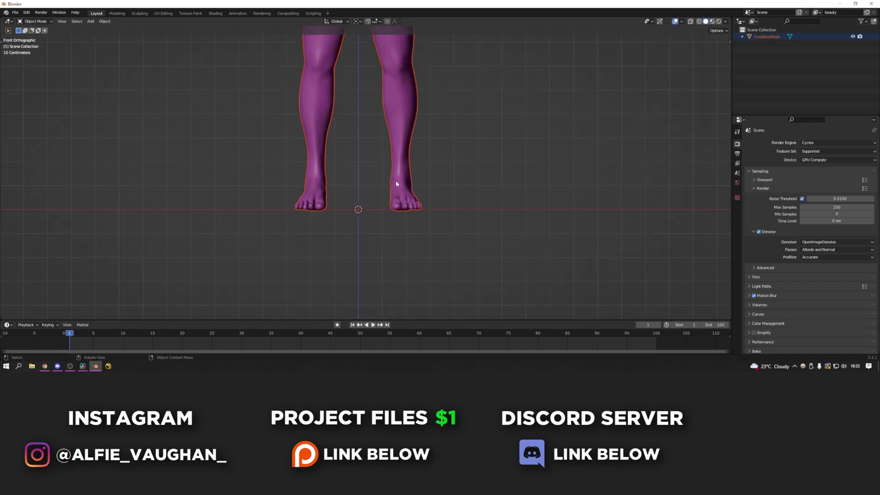
Scale the base mesh down to about 0.451, giving a height of 1.7 m, and switch it to Sculpt Mode.
{"action": "key", "text": "s"}
{"action": "key", "text": "n"}
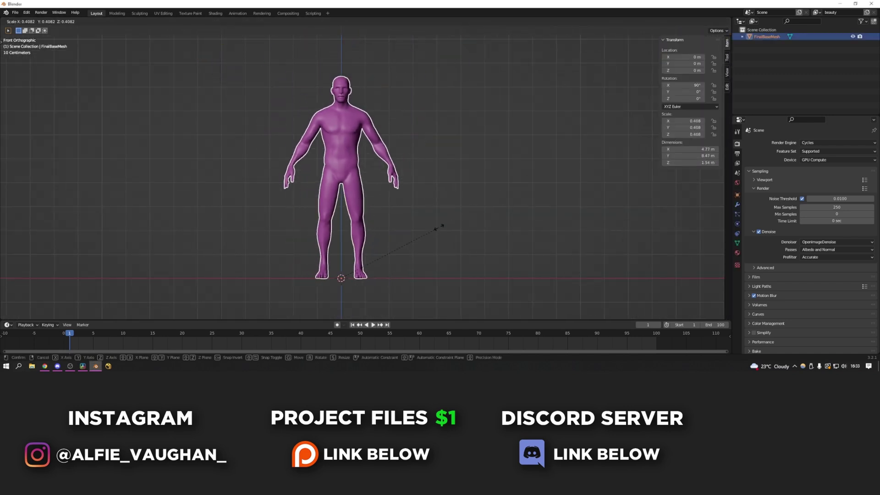
{"action": "key", "text": "ctrl+Tab"}
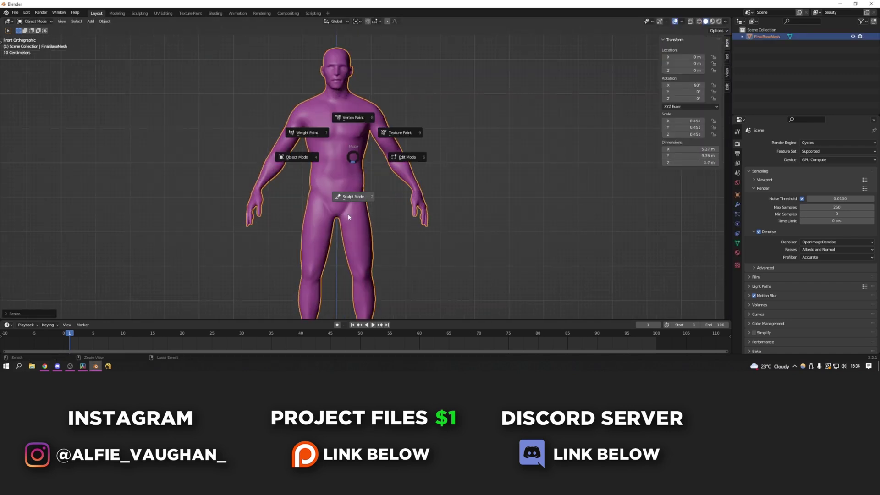
{"action": "left_click", "coordinate": [350, 213]}
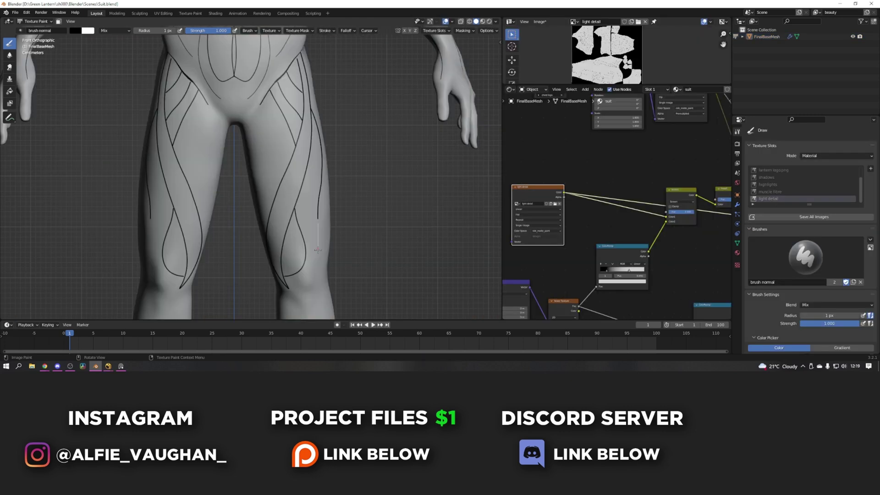
Paint the thin black line down the left leg's outer thigh and around the knee on the light detail texture.
{"action": "left_click_drag", "start_coordinate": [318, 250], "coordinate": [291, 290]}
{"action": "scroll", "coordinate": [311, 275], "scroll_direction": "up", "scroll_amount": 6}
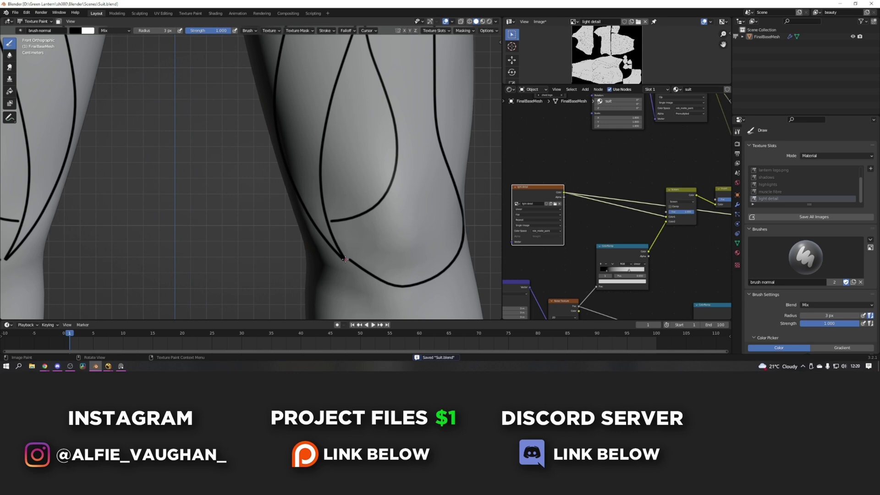
{"action": "scroll", "coordinate": [320, 192], "scroll_direction": "down", "scroll_amount": 4}
{"action": "scroll", "coordinate": [373, 193], "scroll_direction": "up", "scroll_amount": 6}
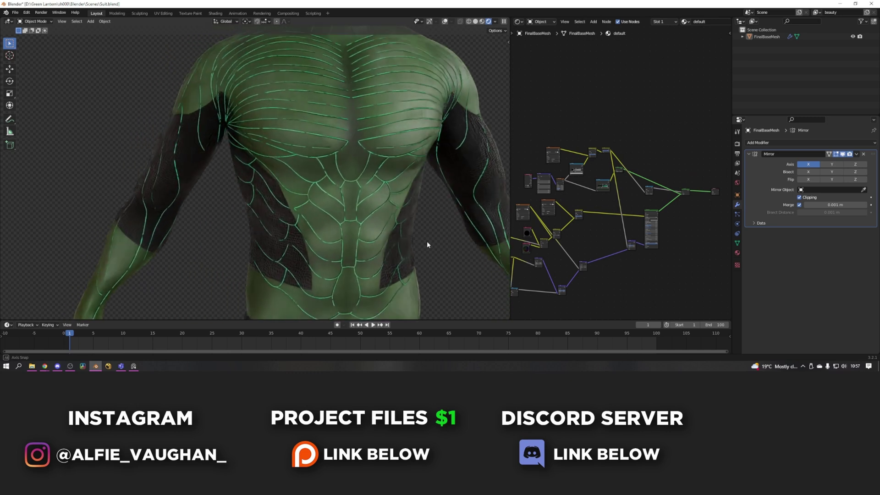
{"action": "middle_click_drag", "start_coordinate": [427, 244], "coordinate": [394, 242]}
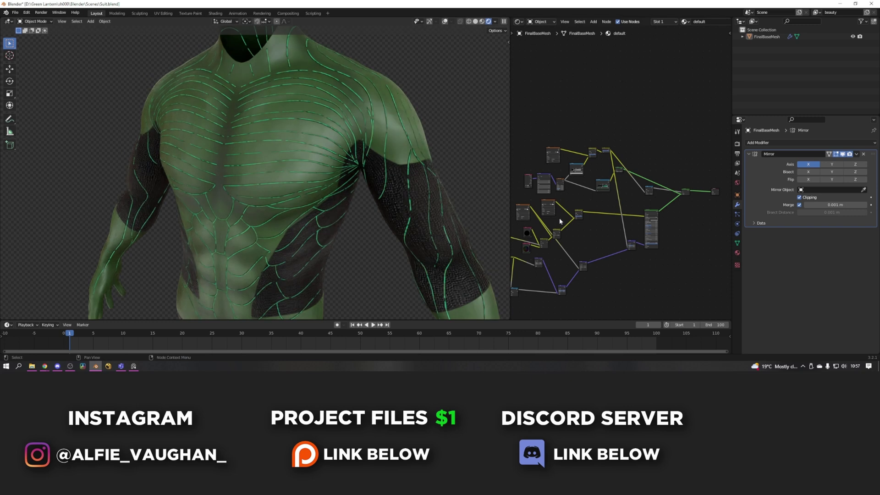
{"action": "middle_click_drag", "start_coordinate": [559, 218], "coordinate": [585, 244]}
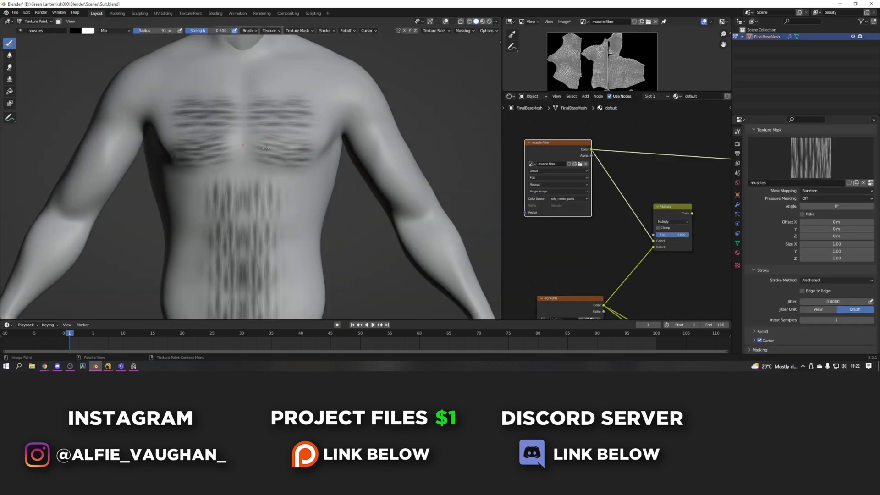
{"action": "middle_click_drag", "start_coordinate": [267, 148], "coordinate": [309, 141]}
{"action": "middle_click_drag", "start_coordinate": [366, 171], "coordinate": [337, 112]}
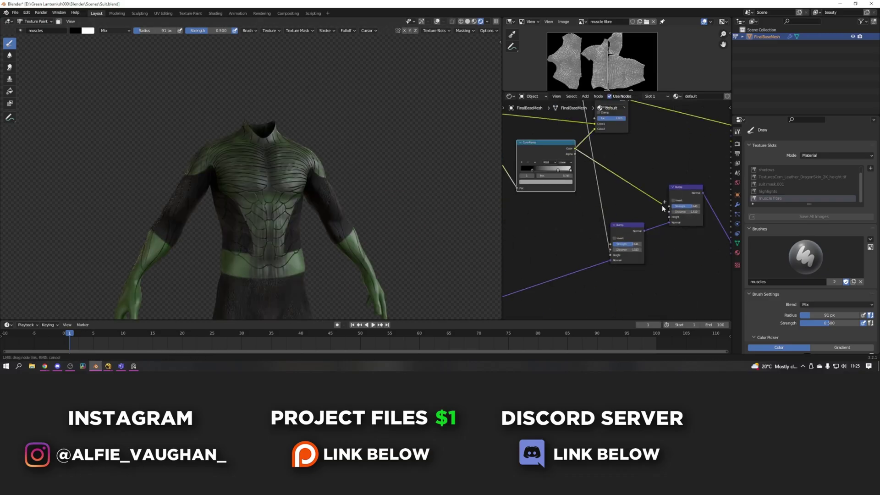
Connect the ColorRamp colour output to the Bump node's Height input in the suit material and save the file.
{"action": "left_click_drag", "start_coordinate": [661, 207], "coordinate": [669, 217]}
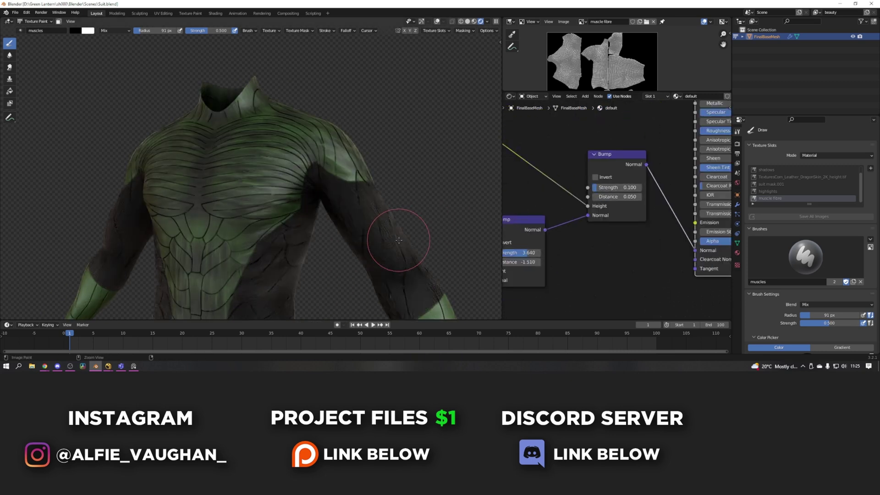
{"action": "key", "text": "ctrl+s"}
{"action": "key", "text": "Home"}
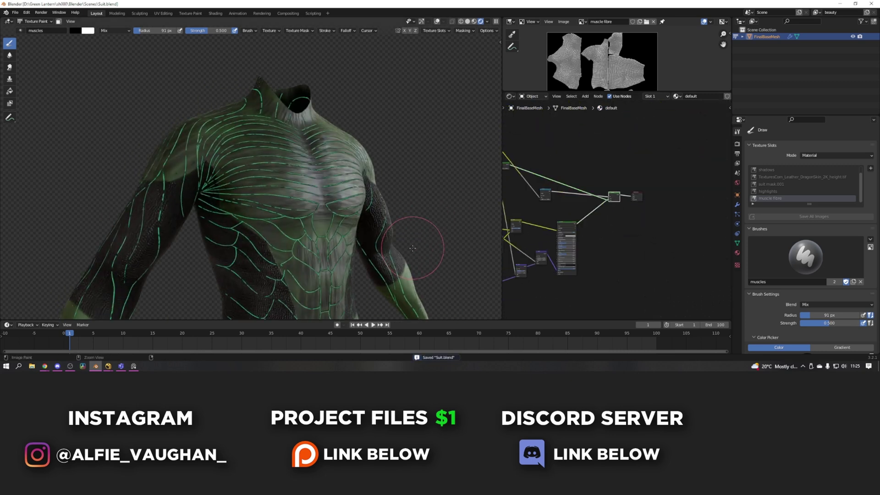
{"action": "scroll", "coordinate": [403, 235], "scroll_direction": "up", "scroll_amount": 4}
{"action": "scroll", "coordinate": [660, 238], "scroll_direction": "up", "scroll_amount": 3}
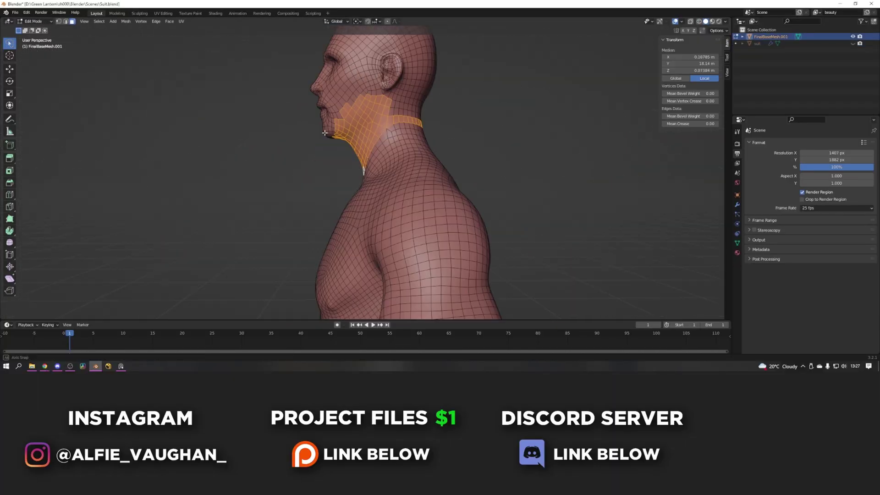
Select the head and neck faces of FinalBaseMesh.001 with a box selection.
{"action": "left_click_drag", "start_coordinate": [244, 56], "coordinate": [468, 201]}
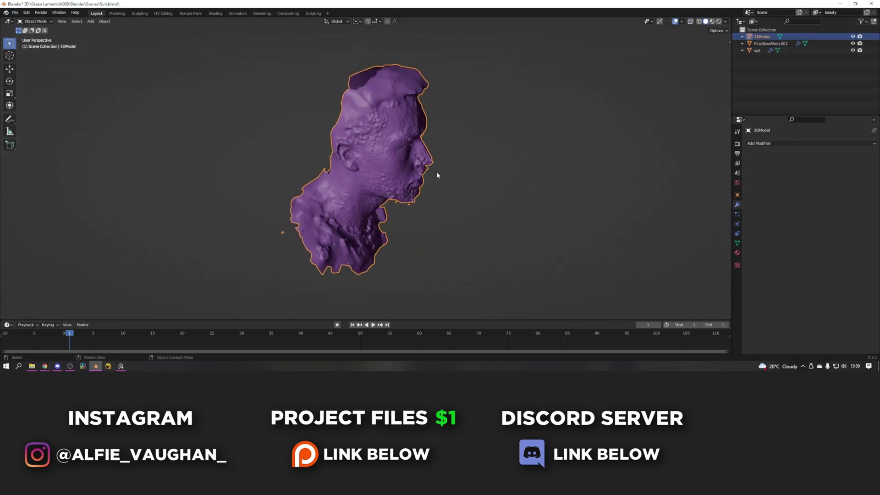
Set the origin of the 3DModel head scan to its geometry and rotate it in side view against the base mesh head.
{"action": "key", "text": "Tab"}
{"action": "key", "text": "Tab"}
{"action": "left_click", "coordinate": [104, 21]}
{"action": "mouse_move", "coordinate": [116, 36]}
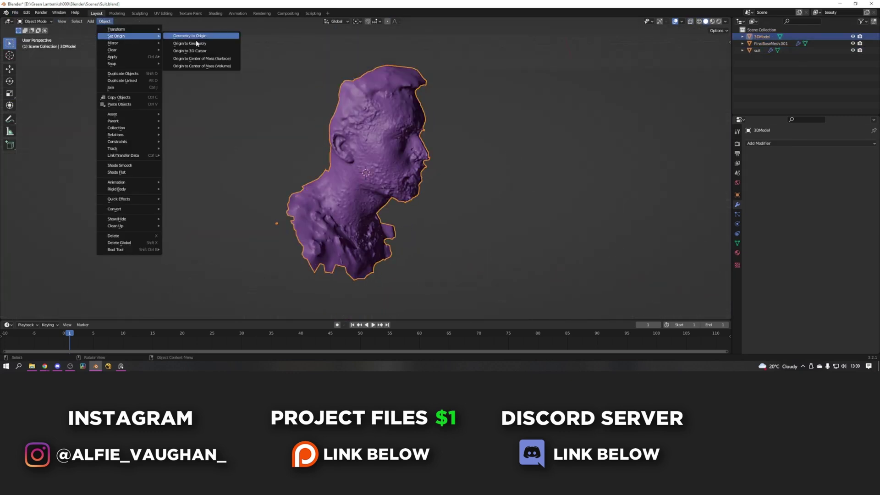
{"action": "left_click", "coordinate": [197, 43]}
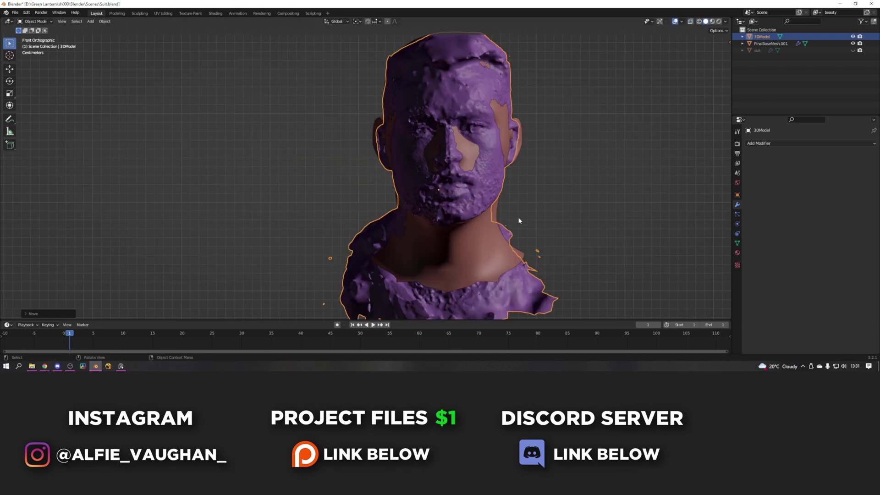
{"action": "key", "text": "KP_3"}
{"action": "key", "text": "r"}
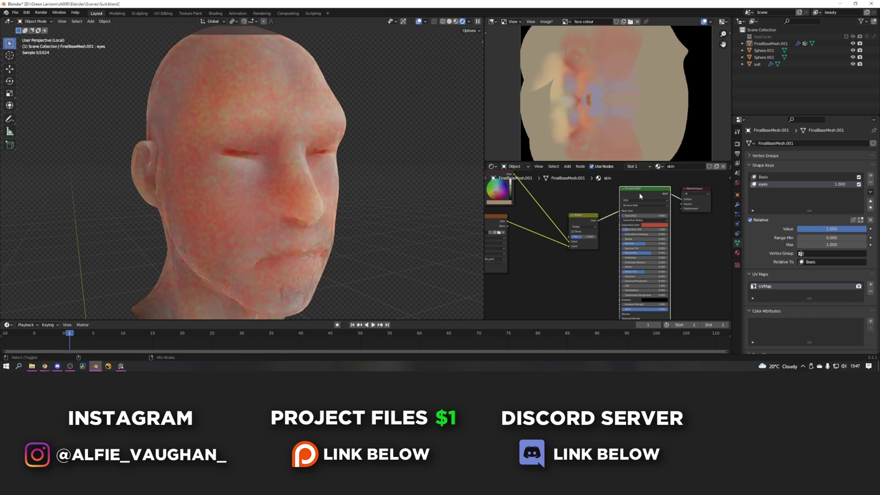
Lower the factor of the Multiply node feeding the skin material's base colour slightly.
{"action": "mouse_move", "coordinate": [585, 237]}
{"action": "left_mouse_down"}
{"action": "mouse_move", "coordinate": [593, 238]}
{"action": "mouse_move", "coordinate": [581, 238]}
{"action": "left_mouse_up"}
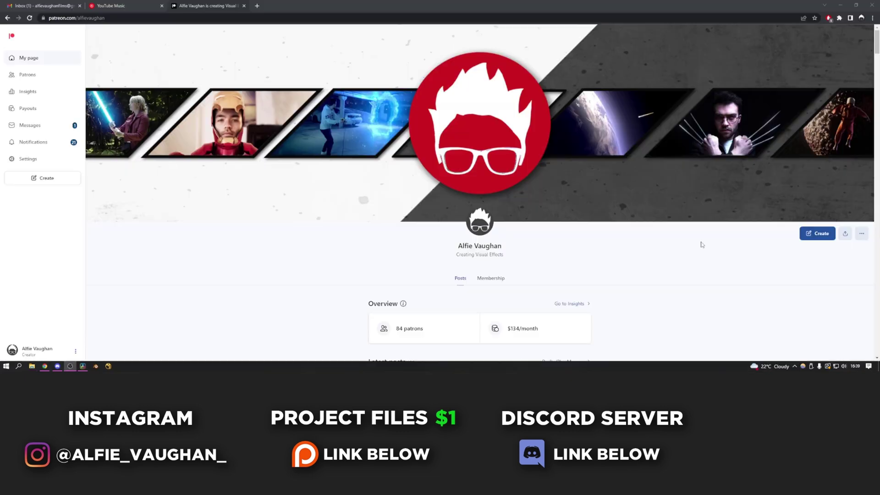
Browse the Green Lantern project file posts on the Patreon page.
{"action": "scroll", "coordinate": [701, 244], "scroll_direction": "down", "scroll_amount": 9}
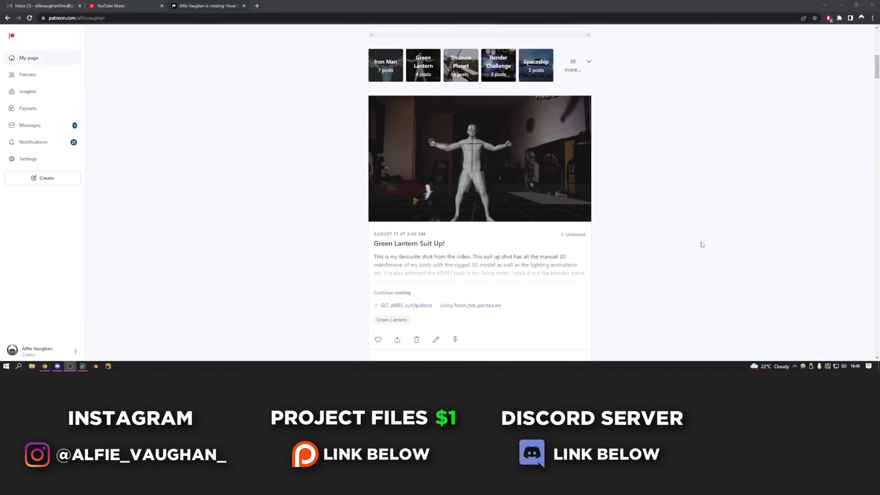
{"action": "scroll", "coordinate": [700, 243], "scroll_direction": "down", "scroll_amount": 6}
{"action": "scroll", "coordinate": [698, 241], "scroll_direction": "down", "scroll_amount": 8}
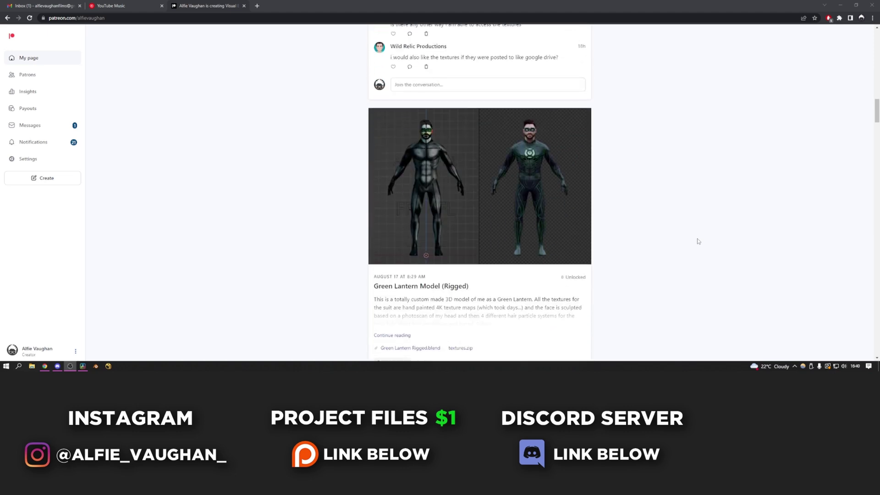
{"action": "scroll", "coordinate": [698, 241], "scroll_direction": "up", "scroll_amount": 8}
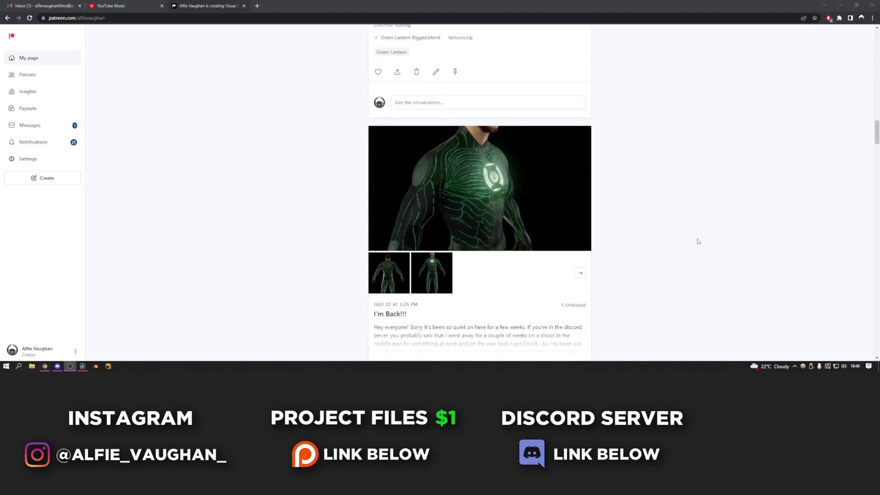
{"action": "scroll", "coordinate": [699, 243], "scroll_direction": "up", "scroll_amount": 10}
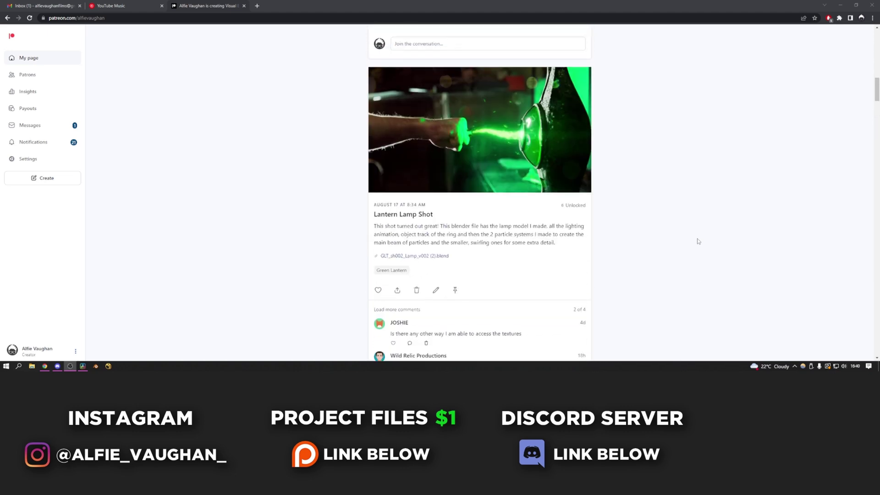
{"action": "scroll", "coordinate": [699, 244], "scroll_direction": "up", "scroll_amount": 5}
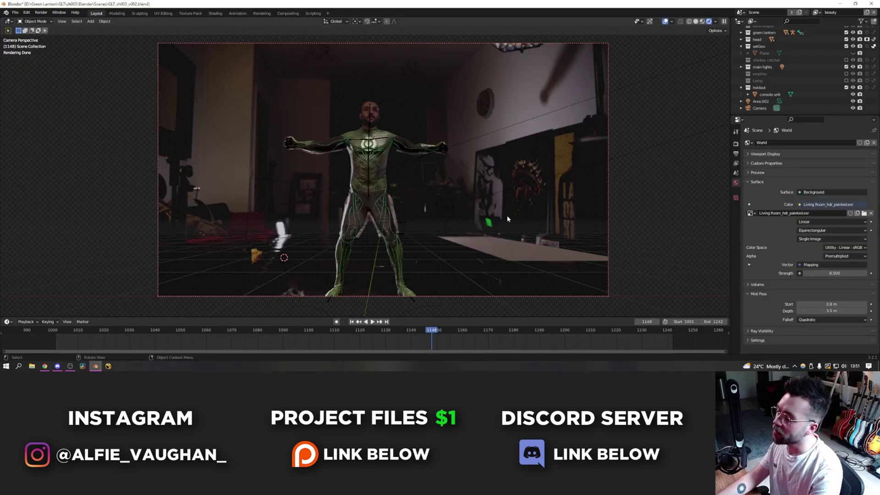
Scrub through the suit-up shot in Blender and inspect the matchmoved body in wireframe at frame 1075.
{"action": "mouse_move", "coordinate": [350, 331]}
{"action": "left_mouse_down"}
{"action": "mouse_move", "coordinate": [304, 329]}
{"action": "mouse_move", "coordinate": [389, 330]}
{"action": "mouse_move", "coordinate": [383, 335]}
{"action": "mouse_move", "coordinate": [434, 341]}
{"action": "left_mouse_up"}
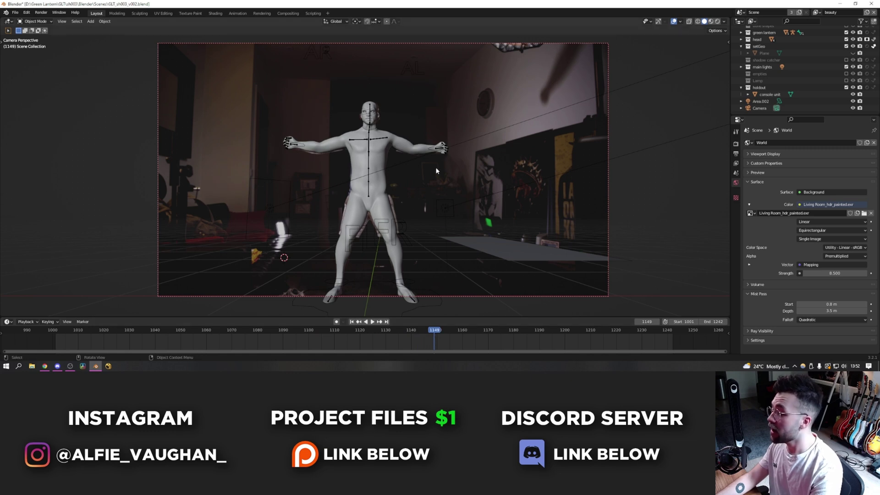
{"action": "scroll", "coordinate": [421, 197], "scroll_direction": "up", "scroll_amount": 5, "text": "alt"}
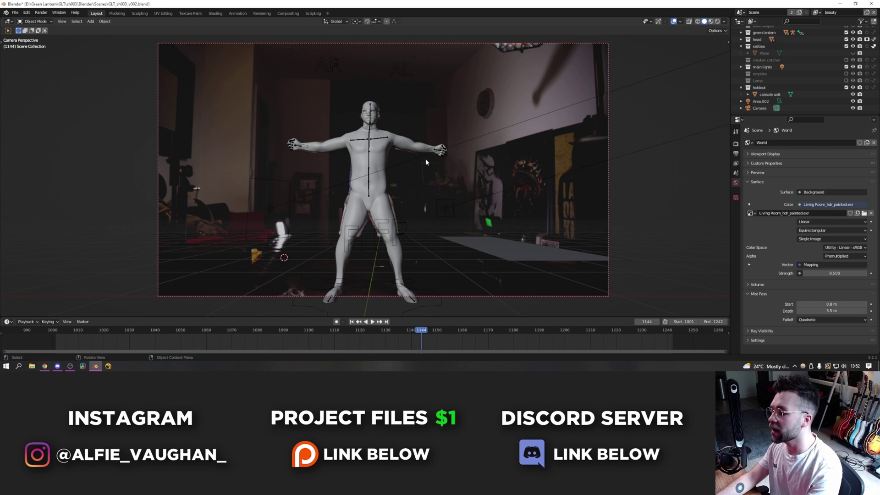
{"action": "left_click_drag", "start_coordinate": [243, 334], "coordinate": [257, 333]}
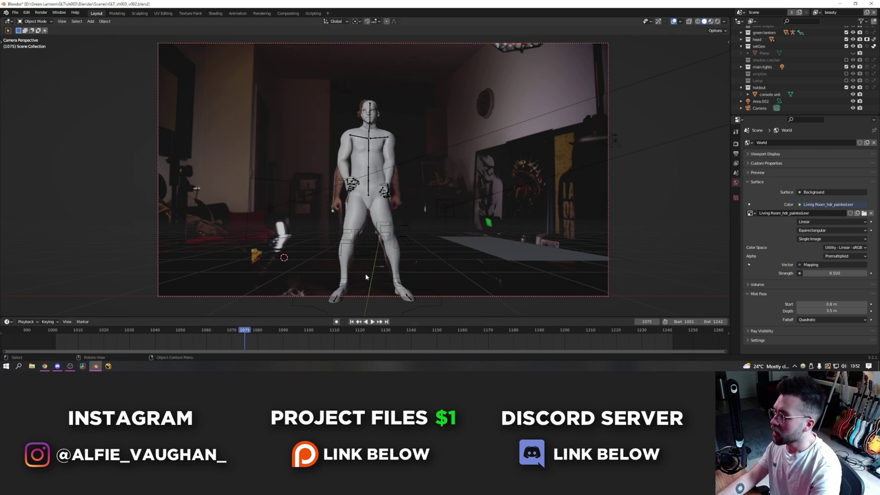
{"action": "key", "text": "shift+z"}
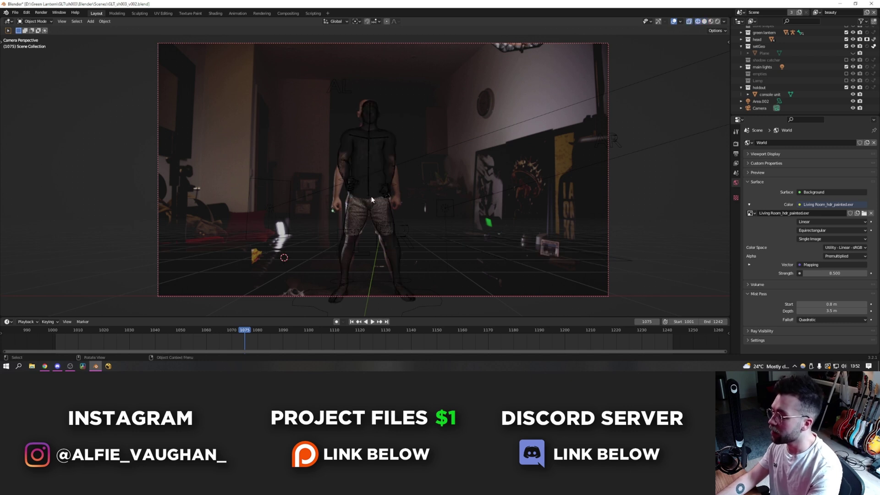
{"action": "left_click", "coordinate": [371, 196]}
{"action": "scroll", "coordinate": [408, 174], "scroll_direction": "up", "scroll_amount": 4}
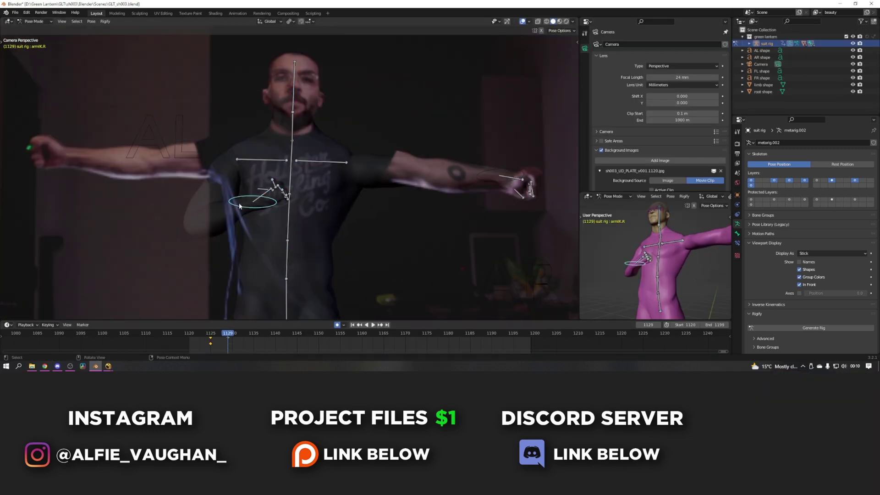
Move the right arm's IK control out to the actor's wrist in the plate at frame 1129.
{"action": "key", "text": "g"}
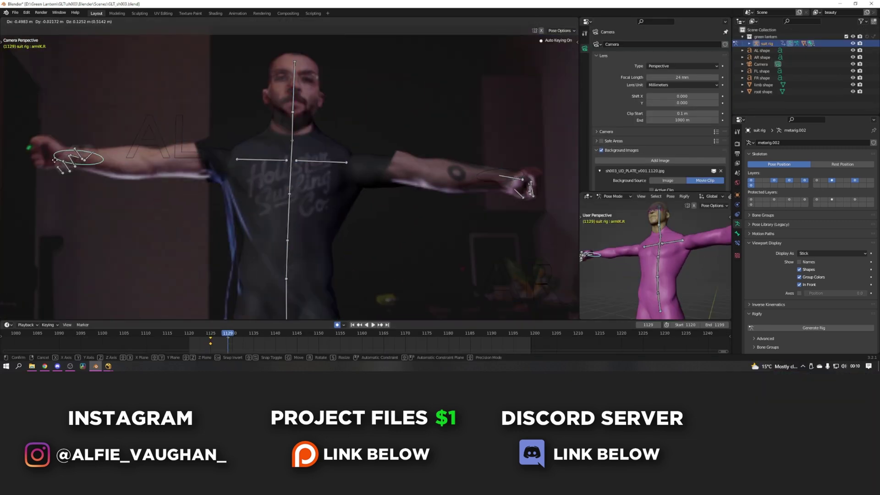
{"action": "left_click", "coordinate": [66, 164]}
Reposition the left and right arm IK controls in depth from the top view so both arms extend sideways.
{"action": "key", "text": "KP_7"}
{"action": "scroll", "coordinate": [684, 271], "scroll_direction": "up", "scroll_amount": 4}
{"action": "left_click", "coordinate": [672, 238]}
{"action": "key", "text": "g"}
{"action": "left_click", "coordinate": [674, 227]}
{"action": "middle_click_drag", "start_coordinate": [637, 257], "coordinate": [677, 257], "text": "shift"}
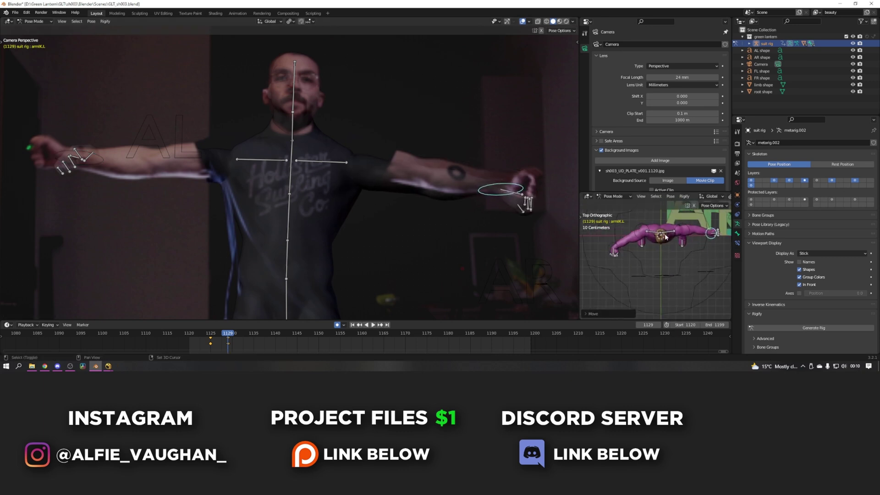
{"action": "left_click", "coordinate": [608, 242]}
{"action": "key", "text": "g"}
{"action": "left_click", "coordinate": [606, 235]}
Rotate the right hand bone in the camera view to follow the actor's hand.
{"action": "middle_click_drag", "start_coordinate": [137, 192], "coordinate": [212, 202], "text": "shift"}
{"action": "left_click", "coordinate": [144, 192]}
{"action": "key", "text": "r"}
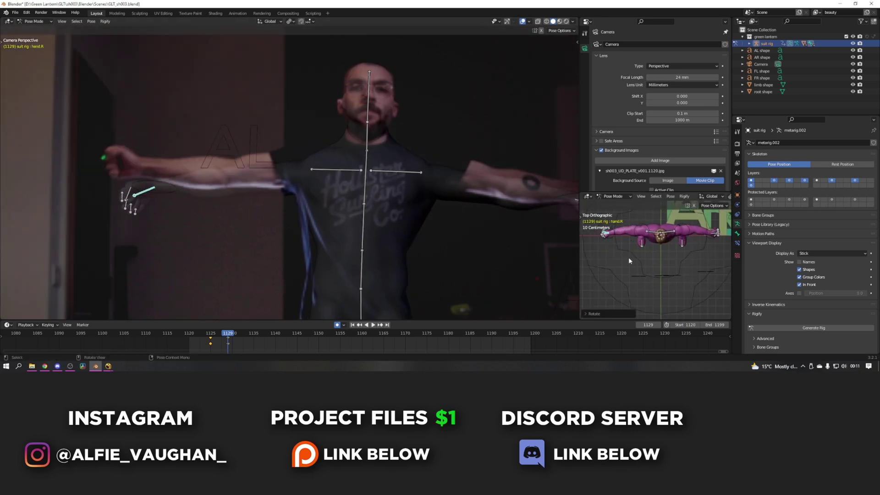
Select the left hand bone and rotate it to match the actor's hand, using trackball rotation for the tilt.
{"action": "left_click", "coordinate": [713, 234]}
{"action": "key", "text": "KP_Decimal"}
{"action": "middle_click_drag", "start_coordinate": [389, 184], "coordinate": [321, 195]}
{"action": "scroll", "coordinate": [494, 191], "scroll_direction": "up", "scroll_amount": 3}
{"action": "key", "text": "KP_0"}
{"action": "key", "text": "r"}
{"action": "middle_click_drag", "start_coordinate": [229, 151], "coordinate": [313, 144]}
{"action": "key", "text": "r"}
{"action": "key", "text": "r"}
{"action": "left_click", "coordinate": [314, 137]}
Refine the hand pose with another trackball rotation from a different viewing angle.
{"action": "mouse_move", "coordinate": [337, 103]}
{"action": "middle_mouse_down"}
{"action": "mouse_move", "coordinate": [278, 122]}
{"action": "mouse_move", "coordinate": [344, 106]}
{"action": "middle_mouse_up"}
{"action": "middle_click_drag", "start_coordinate": [440, 123], "coordinate": [294, 133]}
{"action": "left_click", "coordinate": [303, 142]}
{"action": "key", "text": "r"}
{"action": "key", "text": "r"}
{"action": "left_click", "coordinate": [315, 143]}
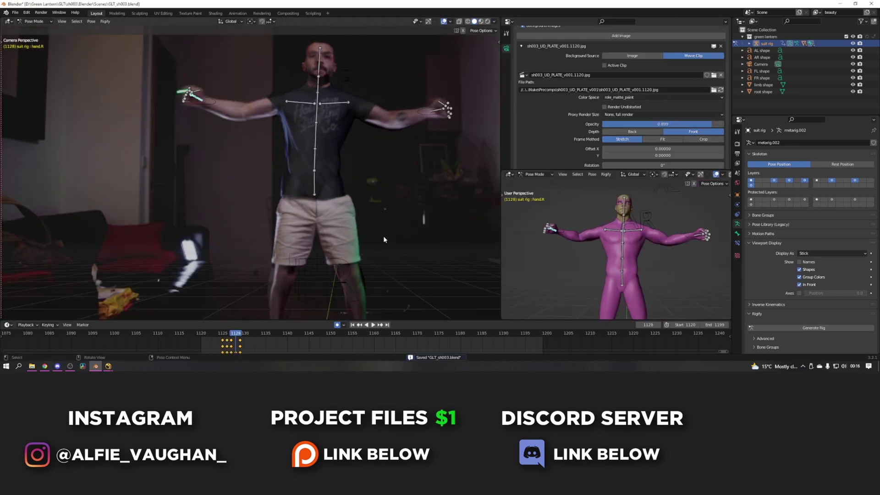
On frame 1122, move the base spine bone so the body lines up with the actor's hips.
{"action": "key", "text": "Left"}
{"action": "key", "text": "Left"}
{"action": "key", "text": "Left"}
{"action": "key", "text": "Left"}
{"action": "key", "text": "Left"}
{"action": "key", "text": "Left"}
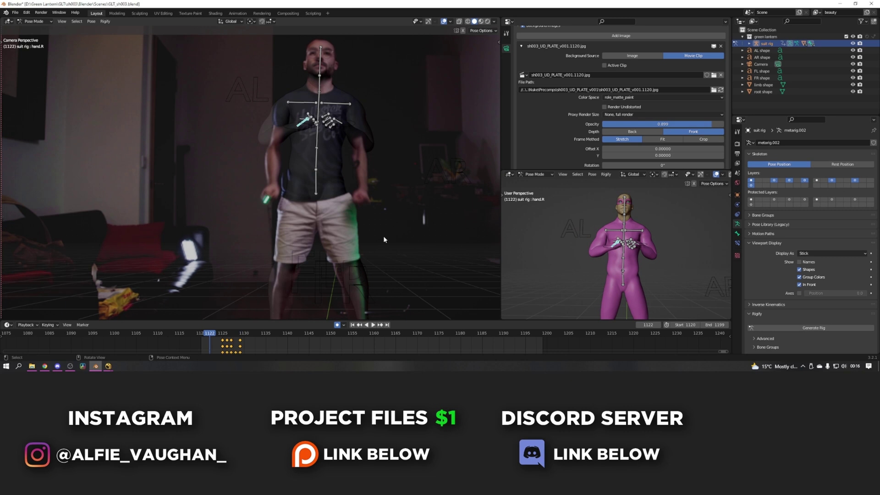
{"action": "key", "text": "Right"}
{"action": "key", "text": "Left"}
{"action": "left_click", "coordinate": [317, 187]}
{"action": "key", "text": "g"}
{"action": "left_click", "coordinate": [319, 196]}
Examine the body's alignment with the actor frame by frame from frame 1122 onward.
{"action": "key", "text": "Right"}
{"action": "key", "text": "Right"}
{"action": "key", "text": "Right"}
{"action": "key", "text": "Right"}
{"action": "key", "text": "Right"}
{"action": "key", "text": "Right"}
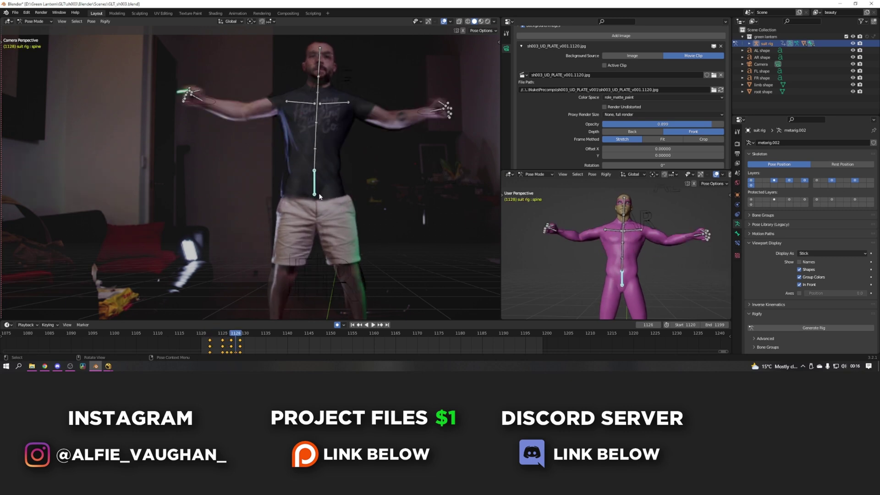
{"action": "key", "text": "Right"}
{"action": "key", "text": "Right"}
{"action": "key", "text": "Right"}
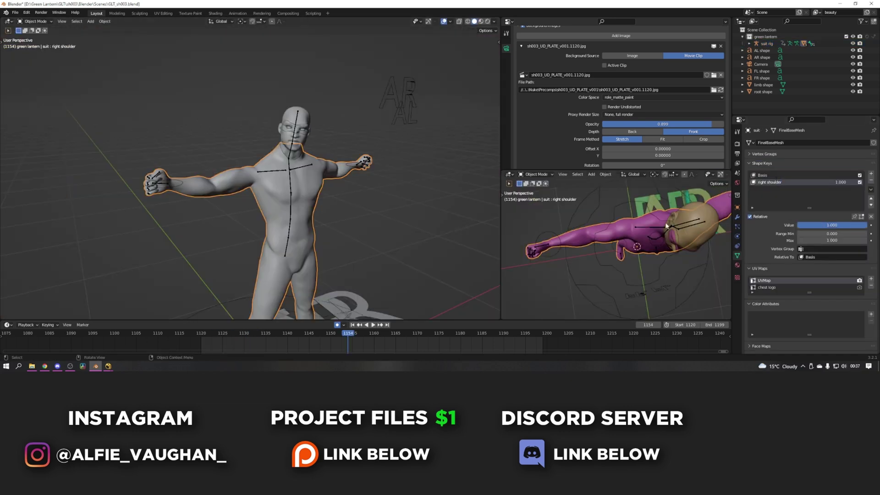
Save the file and sculpt the suit's raised right shoulder in Sculpt Mode on the right shoulder shape key.
{"action": "key", "text": "ctrl+Tab"}
{"action": "scroll", "coordinate": [293, 188], "scroll_direction": "up", "scroll_amount": 4}
{"action": "middle_click_drag", "start_coordinate": [266, 179], "coordinate": [327, 201]}
{"action": "key", "text": "ctrl+s"}
{"action": "key", "text": "t"}
{"action": "left_click_drag", "start_coordinate": [273, 180], "coordinate": [281, 190]}
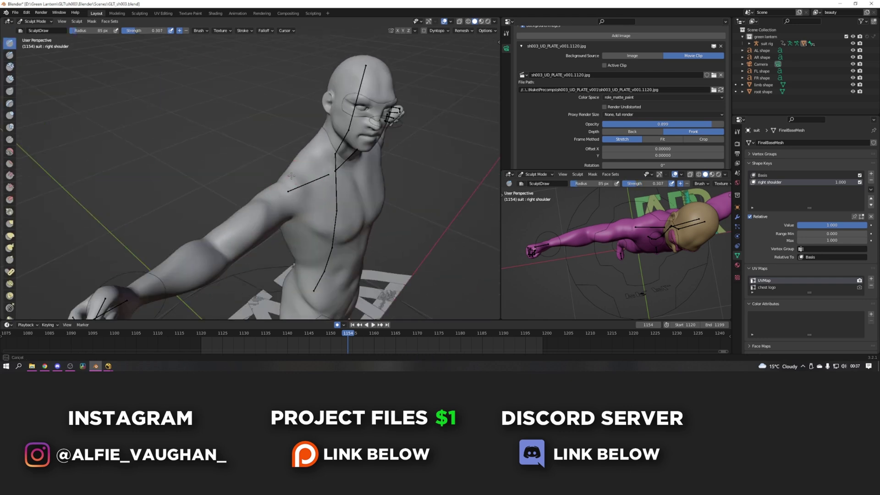
{"action": "middle_click_drag", "start_coordinate": [281, 189], "coordinate": [293, 189]}
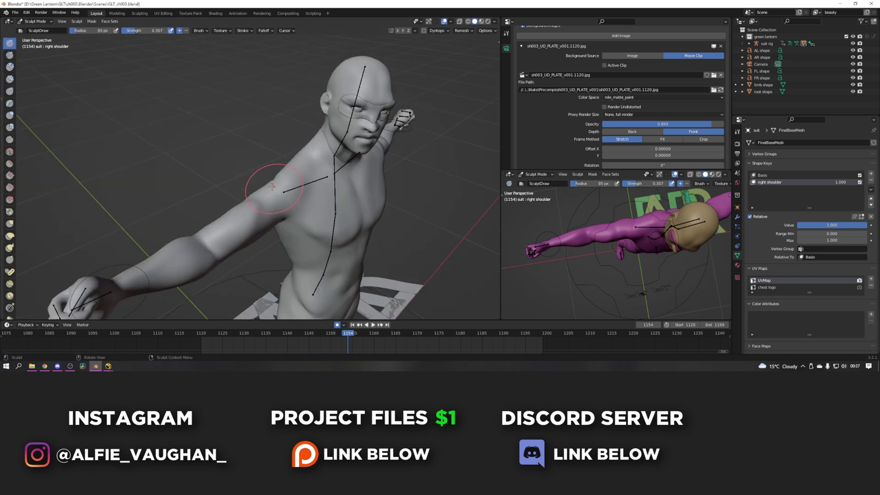
{"action": "key", "text": "i"}
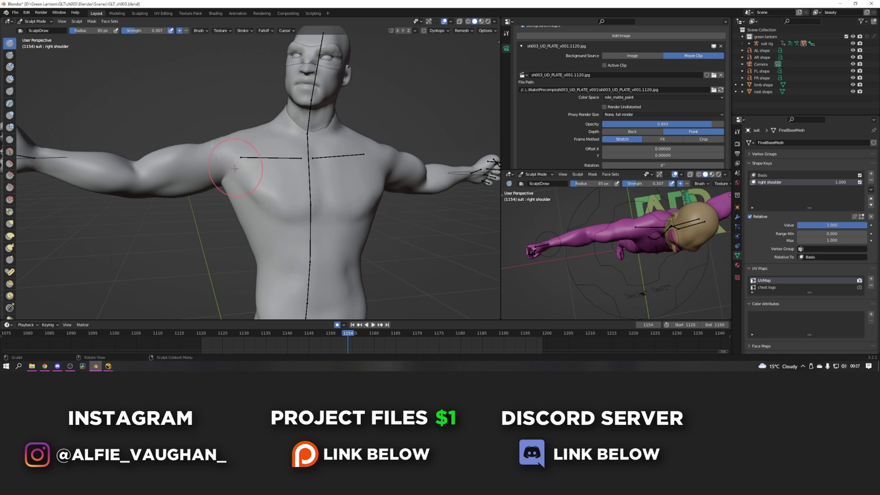
{"action": "key", "text": "g"}
{"action": "middle_click_drag", "start_coordinate": [238, 192], "coordinate": [252, 188]}
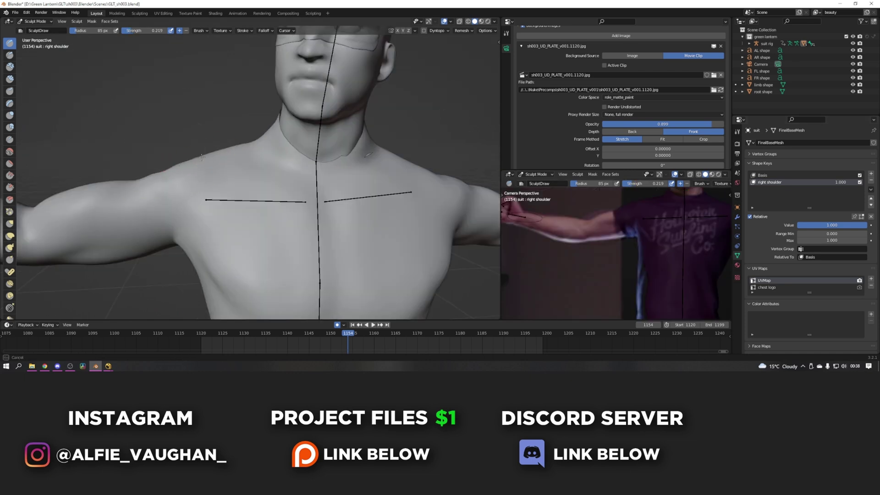
Vary the right shoulder shape key's value to compare the sculpted shoulder with the footage.
{"action": "scroll", "coordinate": [254, 205], "scroll_direction": "down", "scroll_amount": 3}
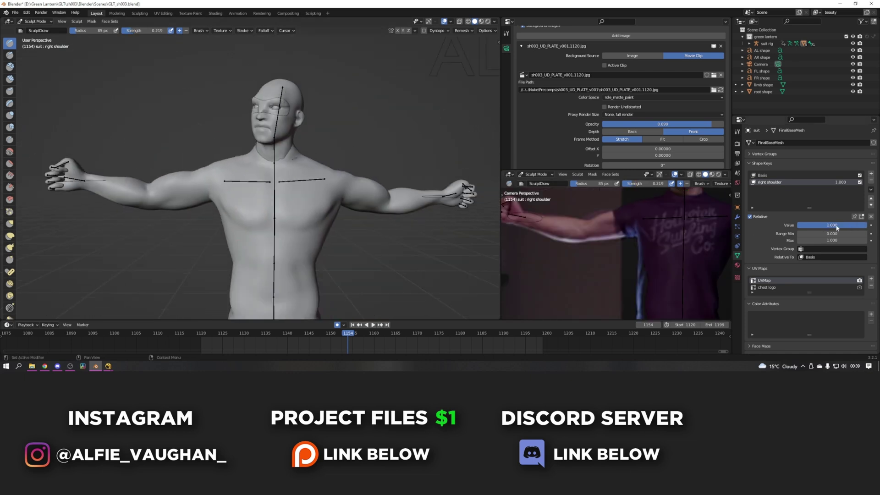
{"action": "left_click_drag", "start_coordinate": [836, 228], "coordinate": [848, 228]}
{"action": "scroll", "coordinate": [644, 242], "scroll_direction": "up", "scroll_amount": 2}
{"action": "middle_click_drag", "start_coordinate": [645, 242], "coordinate": [638, 281], "text": "shift"}
{"action": "mouse_move", "coordinate": [834, 225]}
{"action": "left_mouse_down"}
{"action": "mouse_move", "coordinate": [760, 232]}
{"action": "mouse_move", "coordinate": [843, 227]}
{"action": "left_mouse_up"}
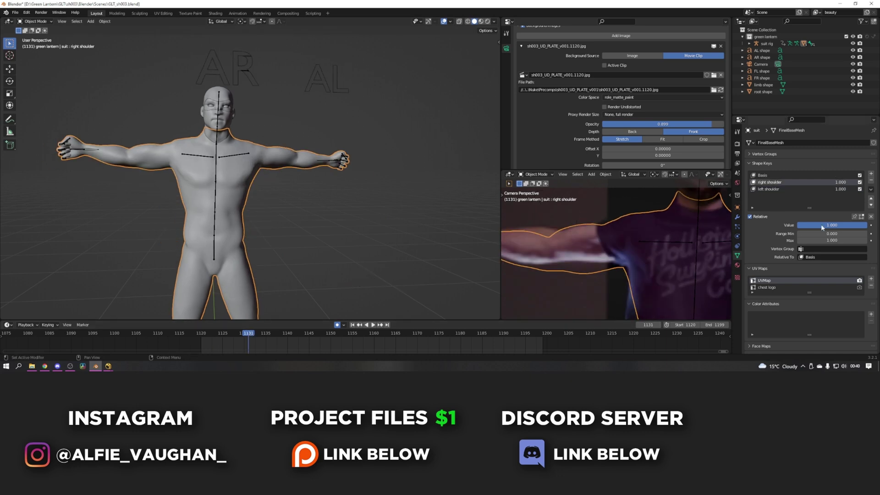
Keyframe the right shoulder shape key at 1.000 on frame 1131, lower it on the earlier bent-arm frames, and play the result.
{"action": "key", "text": "i"}
{"action": "key", "text": "Left"}
{"action": "key", "text": "Left"}
{"action": "key", "text": "Left"}
{"action": "key", "text": "Left"}
{"action": "left_click_drag", "start_coordinate": [814, 226], "coordinate": [779, 228]}
{"action": "key", "text": "Left"}
{"action": "key", "text": "Left"}
{"action": "key", "text": "Right"}
{"action": "key", "text": "Right"}
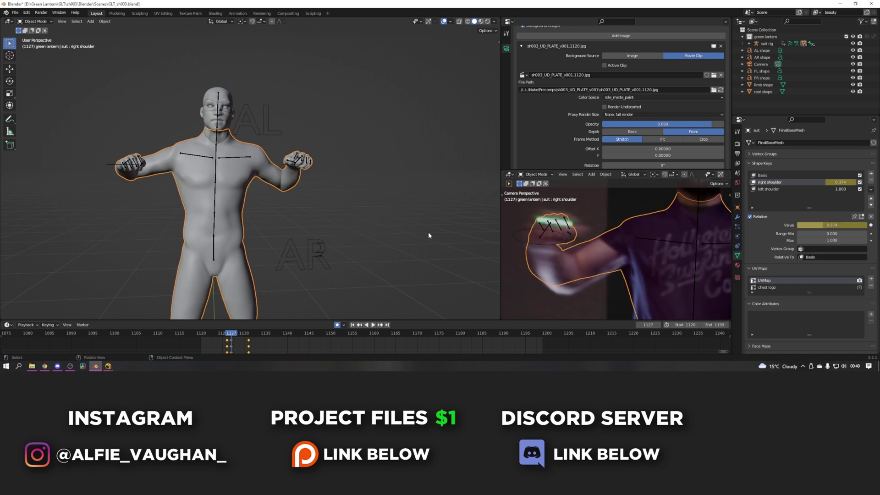
{"action": "key", "text": "space"}
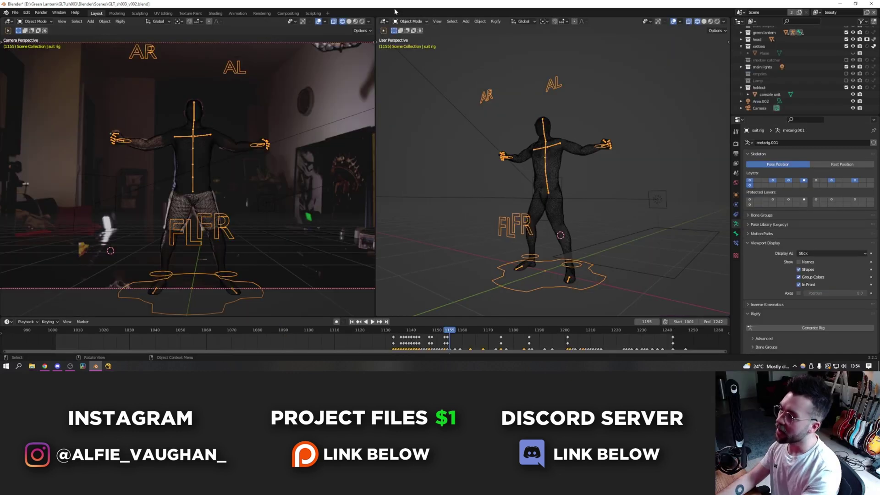
Change the user perspective viewport to a Movie Clip Editor and widen it.
{"action": "left_click", "coordinate": [383, 21]}
{"action": "left_click", "coordinate": [403, 104]}
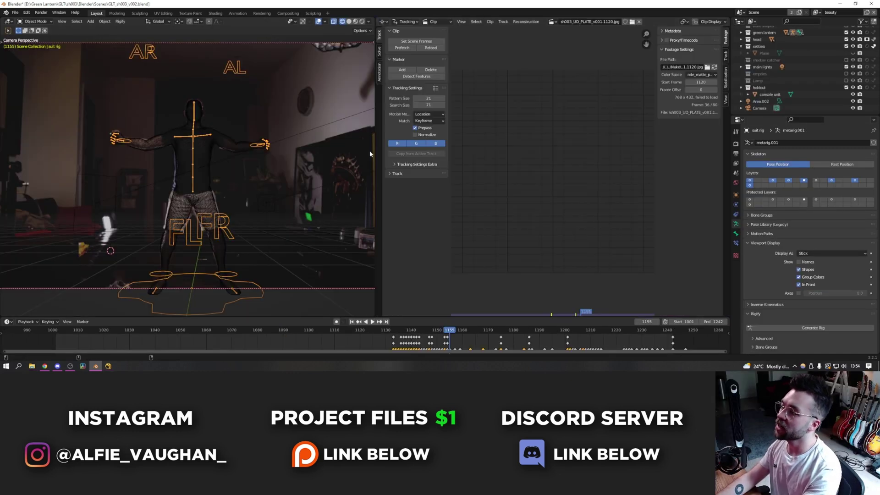
{"action": "left_click_drag", "start_coordinate": [372, 153], "coordinate": [219, 155]}
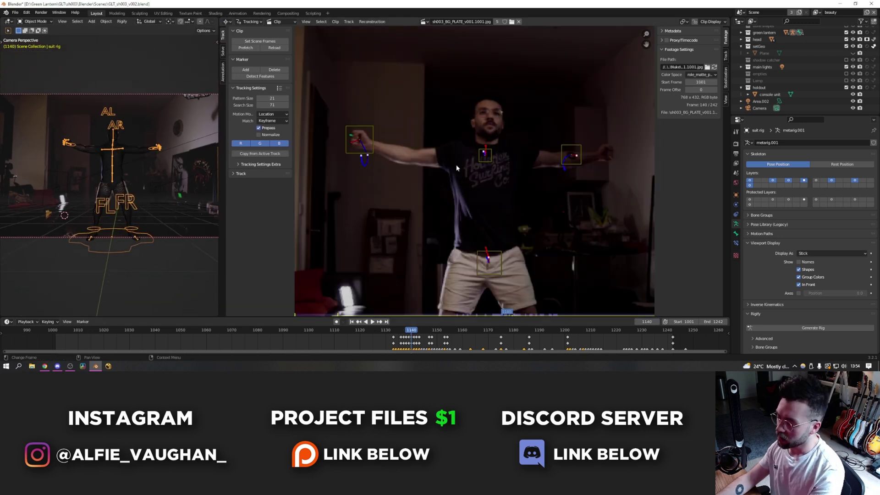
Inspect the existing tracking markers on the actor's hand, forearm, chest and hips across the footage.
{"action": "scroll", "coordinate": [428, 161], "scroll_direction": "up", "scroll_amount": 2}
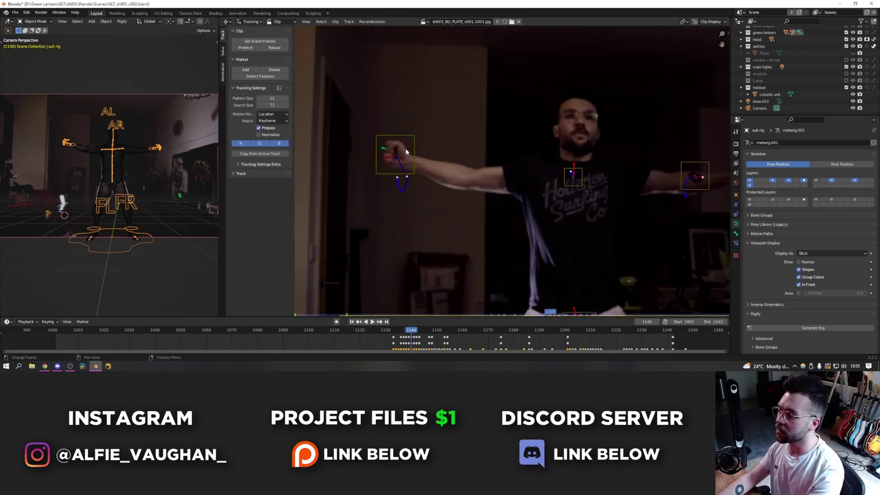
{"action": "middle_click_drag", "start_coordinate": [710, 190], "coordinate": [523, 177]}
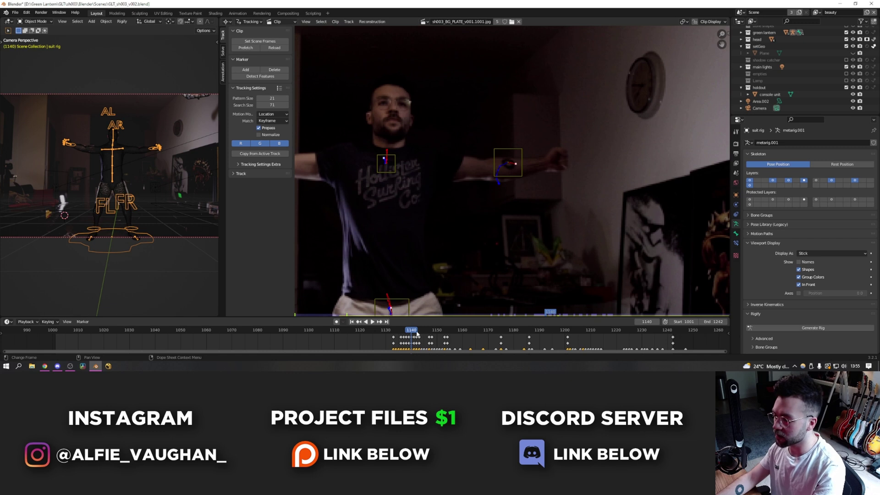
{"action": "left_click_drag", "start_coordinate": [416, 331], "coordinate": [462, 330]}
{"action": "scroll", "coordinate": [382, 95], "scroll_direction": "down", "scroll_amount": 2}
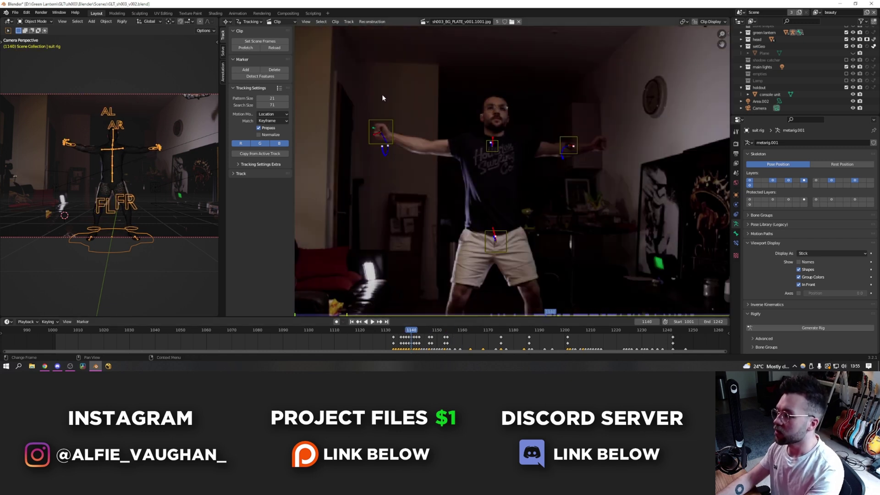
On frame 1140, hide the existing right hand track and place a new, enlarged marker over the same fist.
{"action": "left_click", "coordinate": [385, 135]}
{"action": "key", "text": "Delete"}
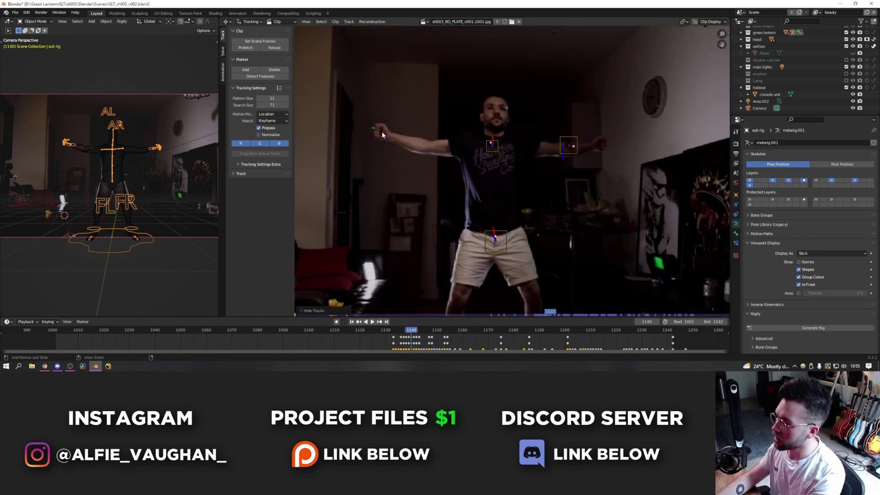
{"action": "left_click", "coordinate": [381, 131], "text": "ctrl"}
{"action": "scroll", "coordinate": [394, 139], "scroll_direction": "up", "scroll_amount": 2}
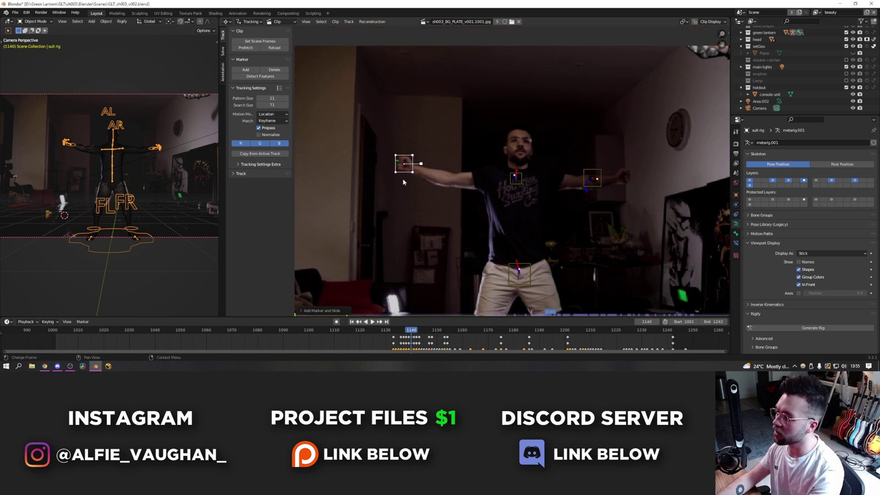
{"action": "key", "text": "s"}
{"action": "left_click", "coordinate": [392, 177]}
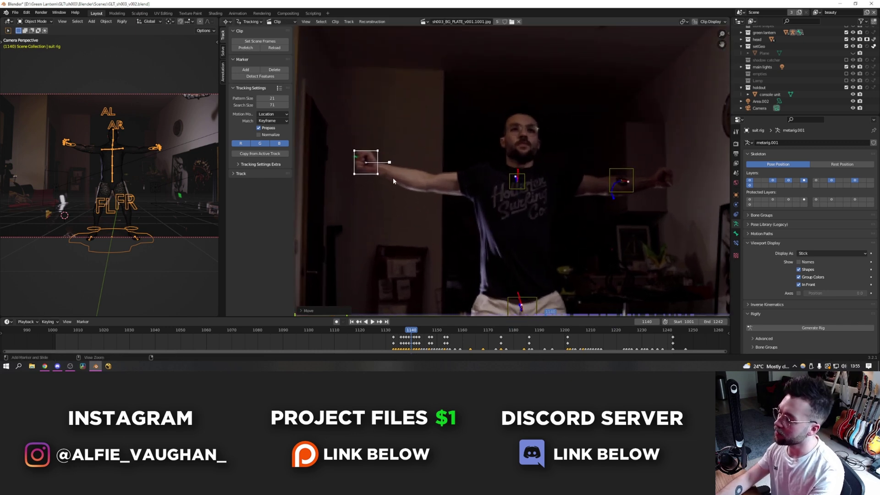
Track the new right fist marker through the footage and play back the result.
{"action": "key", "text": "ctrl+t"}
{"action": "key", "text": "ctrl+shift+t"}
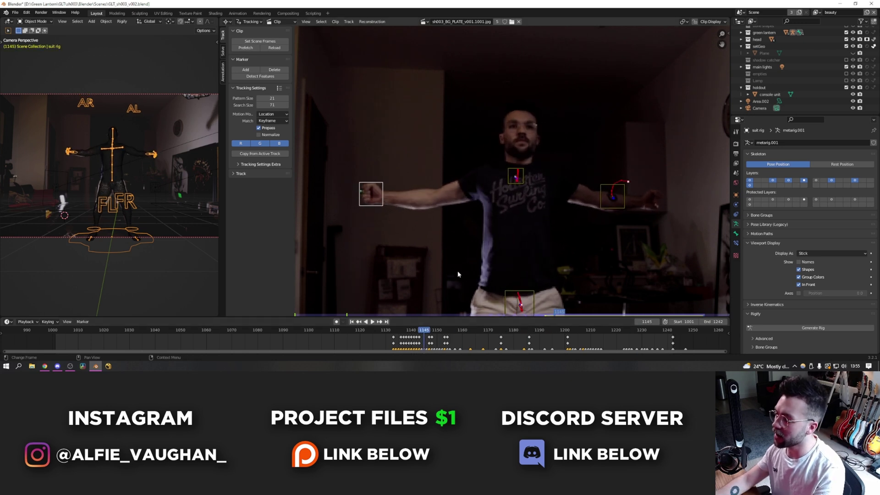
{"action": "key", "text": "space"}
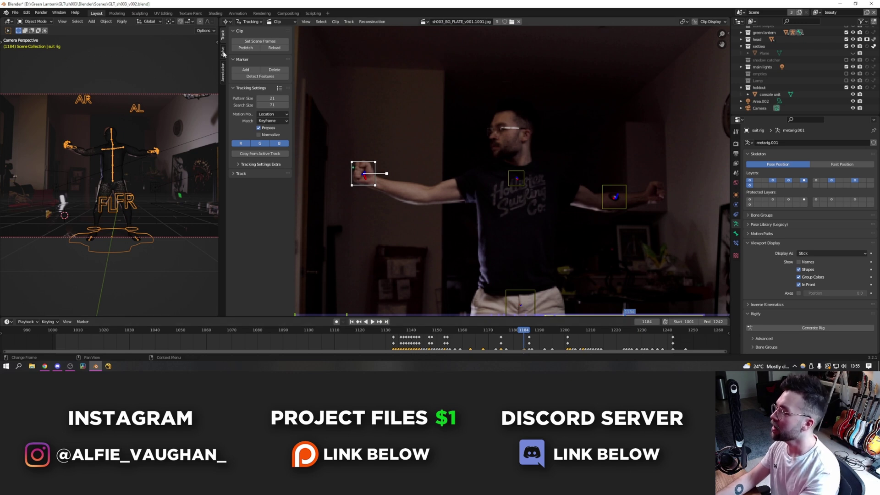
Link an empty to the right fist's track from the geometry solve options.
{"action": "left_click", "coordinate": [223, 52]}
{"action": "left_click", "coordinate": [234, 140]}
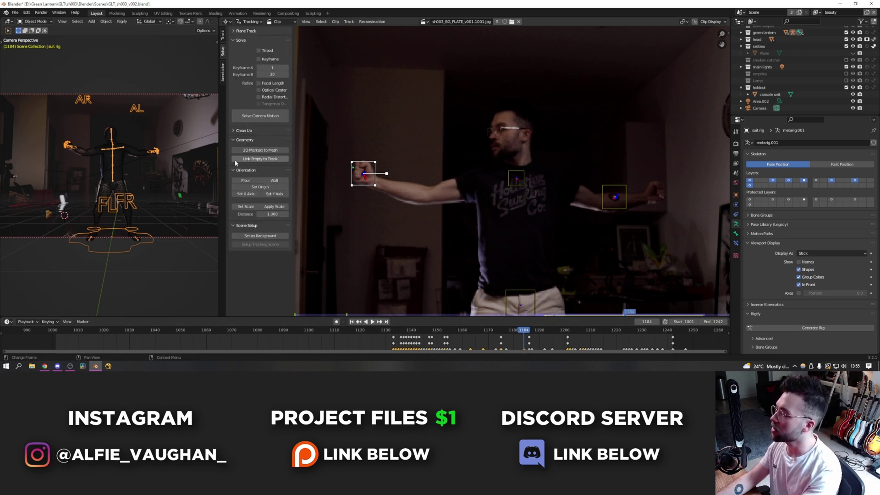
{"action": "left_click", "coordinate": [268, 159]}
Close the clip editor area so one full-width 3D viewport remains, viewing the body from the side.
{"action": "left_click", "coordinate": [227, 21]}
{"action": "left_click", "coordinate": [245, 87]}
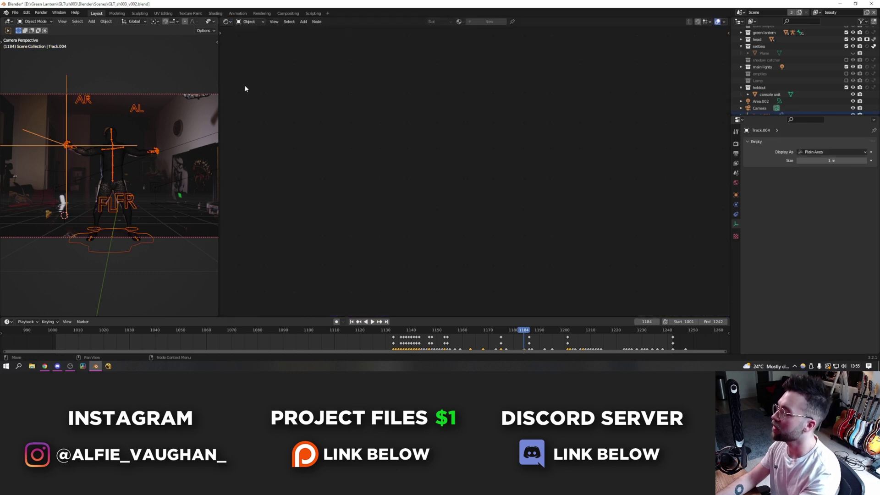
{"action": "left_click_drag", "start_coordinate": [220, 21], "coordinate": [399, 177]}
{"action": "middle_click_drag", "start_coordinate": [398, 178], "coordinate": [384, 202]}
Try to move and scale the Track.001 empty beside the body.
{"action": "left_click", "coordinate": [381, 197]}
{"action": "key", "text": "g"}
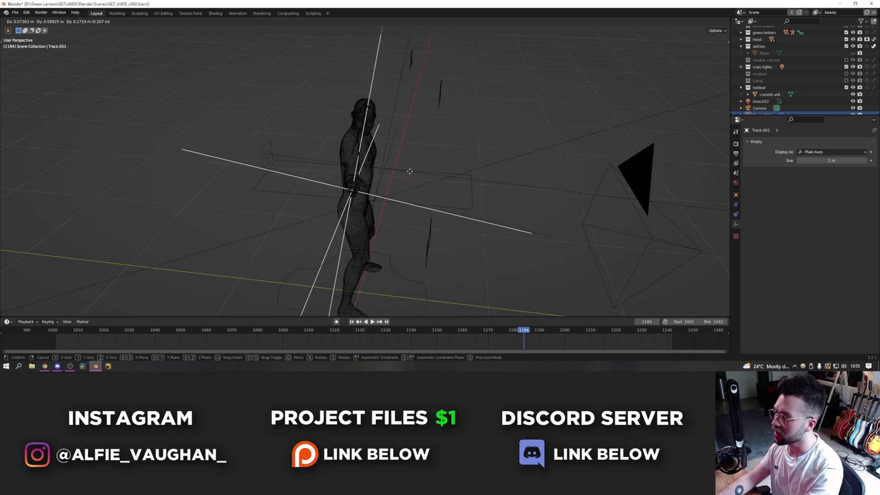
{"action": "left_click", "coordinate": [433, 170]}
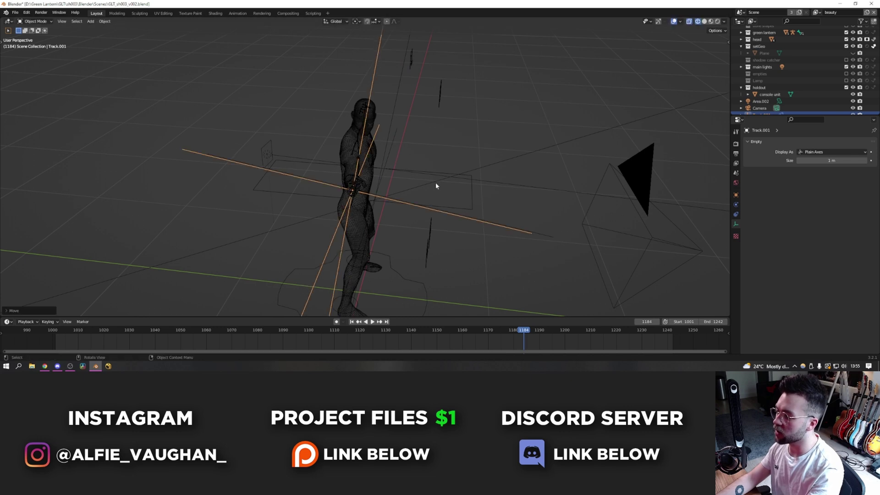
{"action": "middle_click_drag", "start_coordinate": [435, 182], "coordinate": [391, 175]}
{"action": "key", "text": "s"}
{"action": "left_click", "coordinate": [288, 154]}
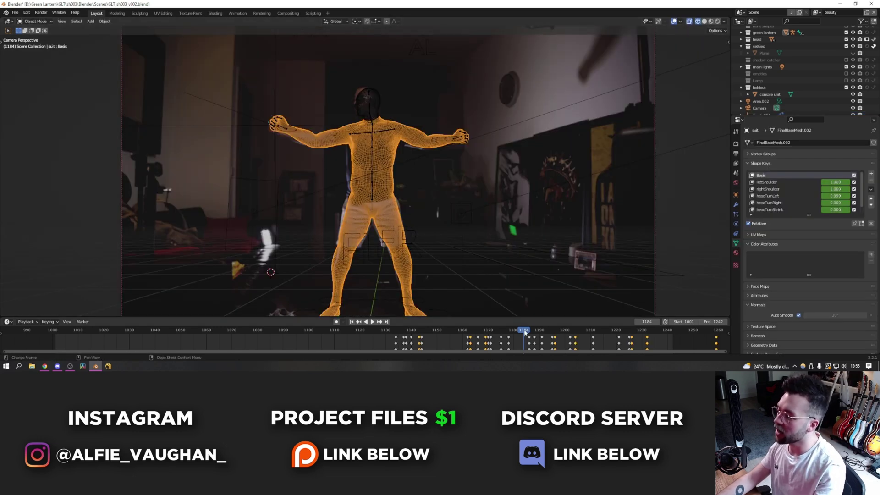
On frame 1161, put the suit rig in Pose Mode and test moving the right arm IK control.
{"action": "left_click_drag", "start_coordinate": [525, 332], "coordinate": [567, 332]}
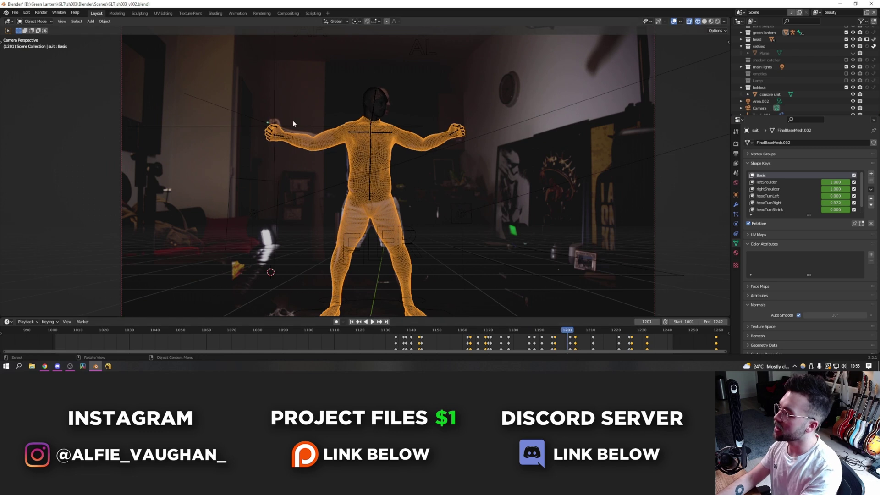
{"action": "key", "text": "Escape"}
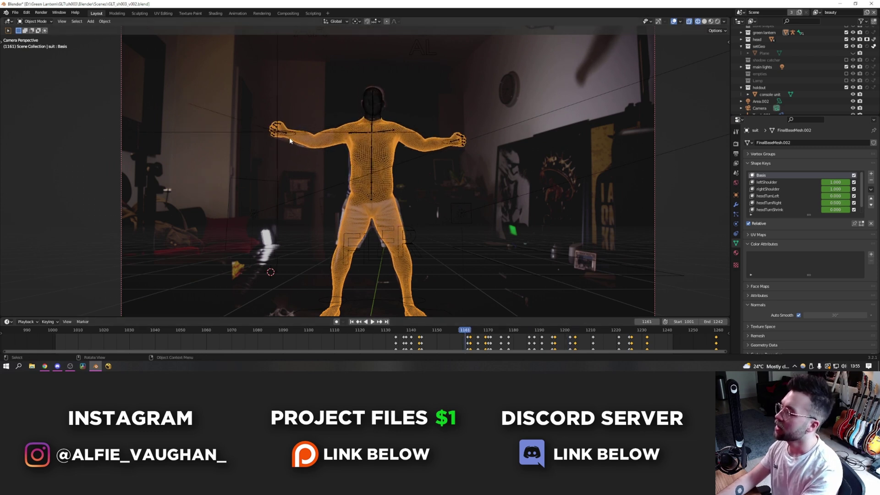
{"action": "left_click", "coordinate": [292, 139]}
{"action": "key", "text": "ctrl+Tab"}
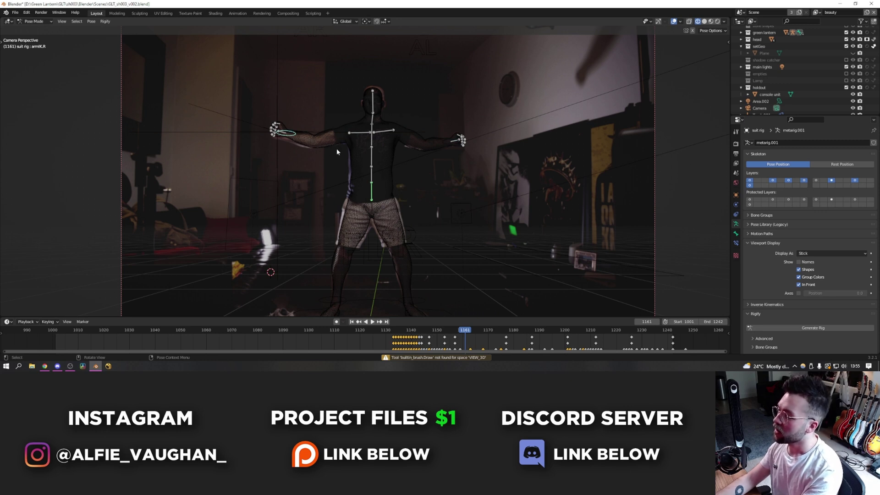
{"action": "key", "text": "g"}
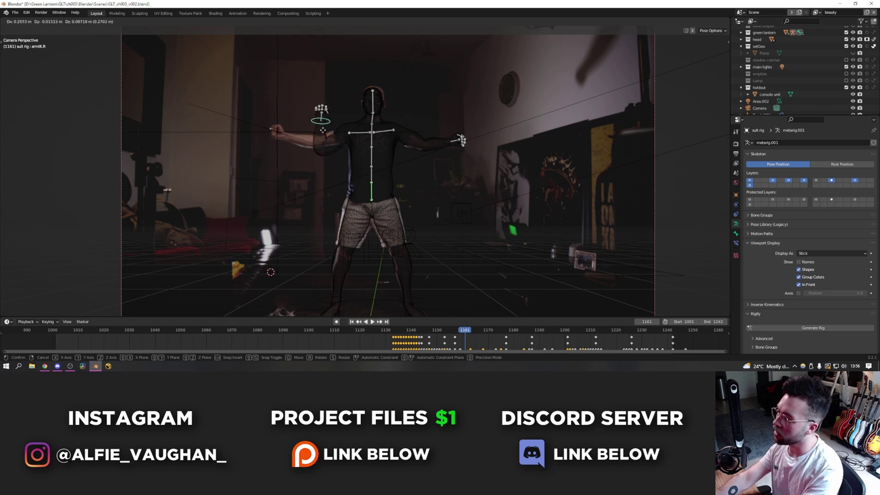
{"action": "key", "text": "Escape"}
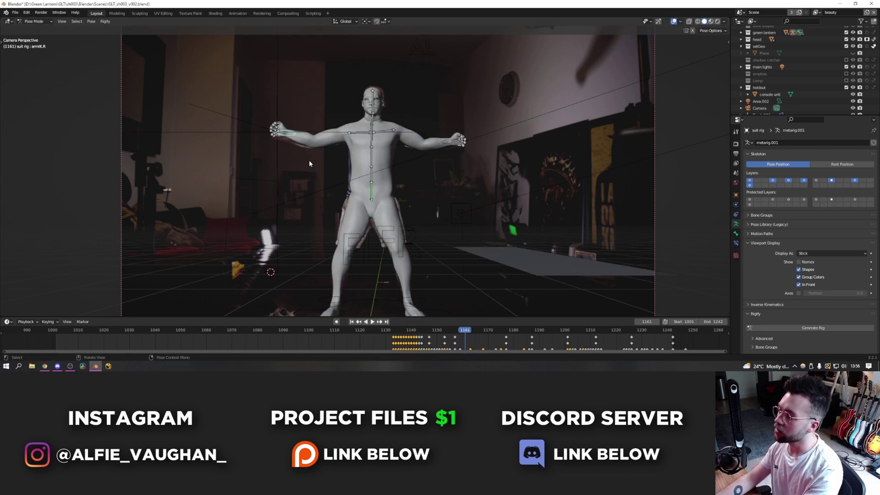
Replace the right arm IK control's Child Of constraint with a new one targeting the Track.004 empty.
{"action": "left_click", "coordinate": [736, 243]}
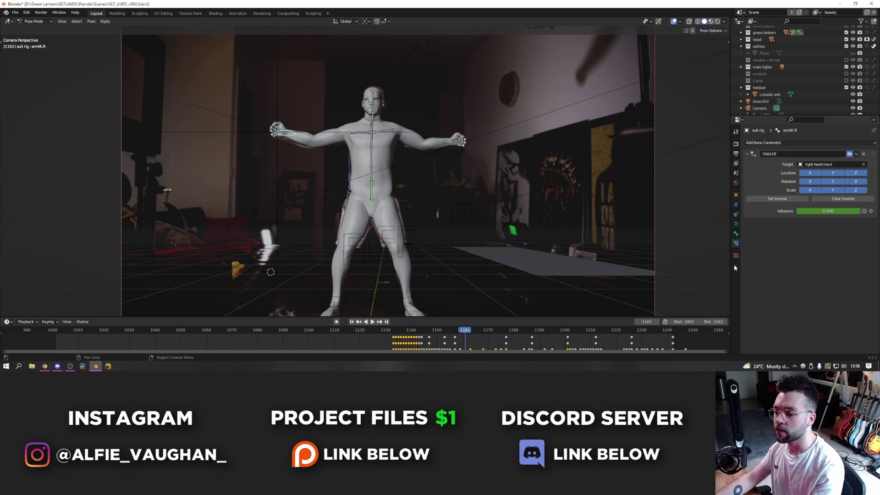
{"action": "left_click", "coordinate": [863, 154]}
{"action": "left_click", "coordinate": [767, 145]}
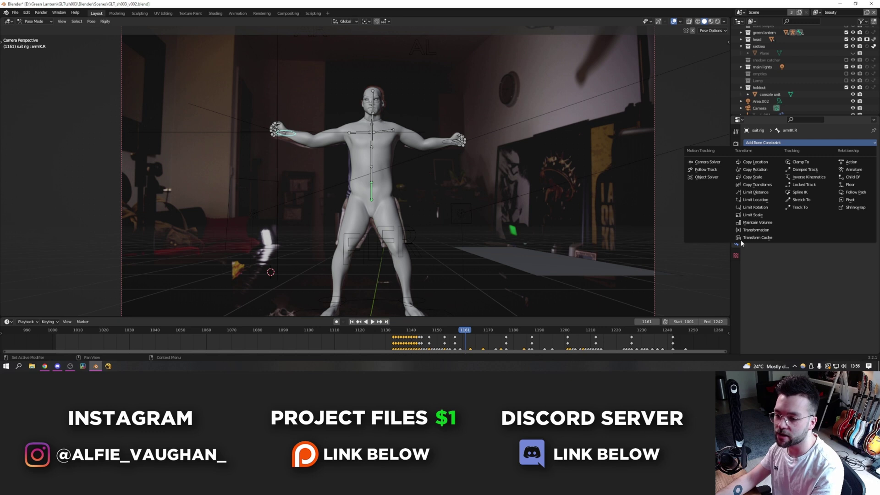
{"action": "left_click", "coordinate": [853, 177]}
{"action": "left_click", "coordinate": [863, 164]}
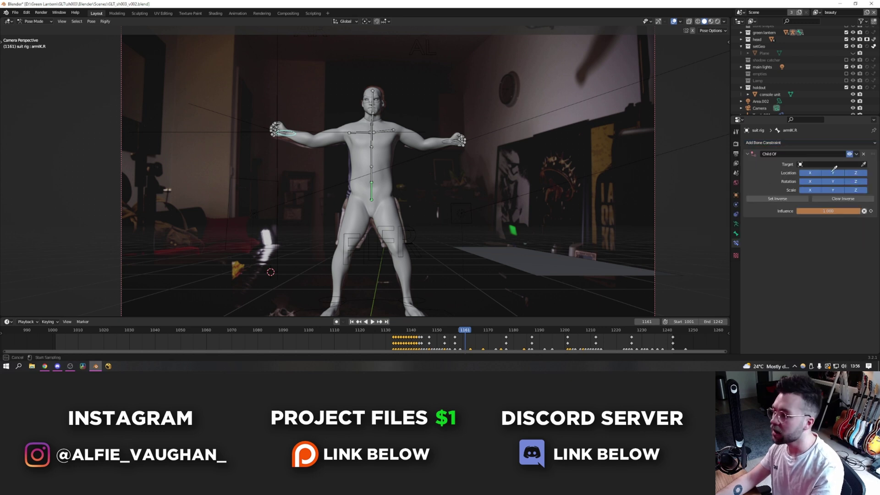
{"action": "left_click", "coordinate": [280, 94]}
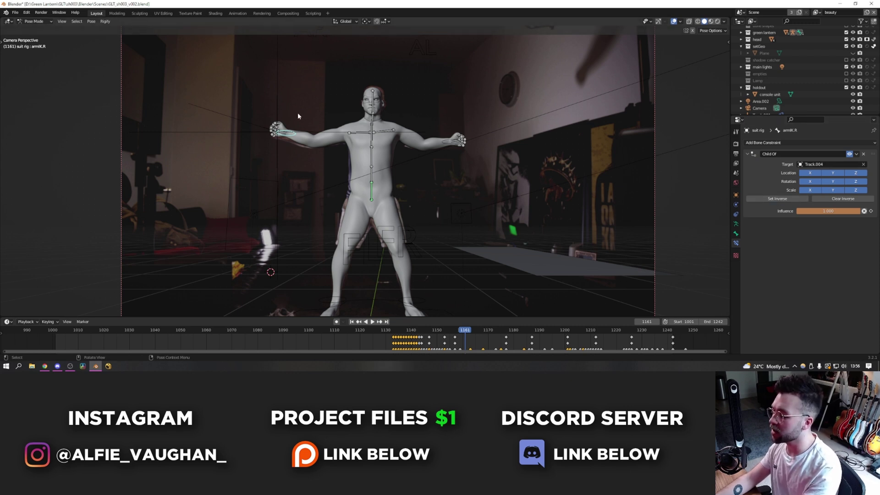
Play and scrub the shot between about frames 1153 and 1196 to check the right arm's match against the footage.
{"action": "key", "text": "space"}
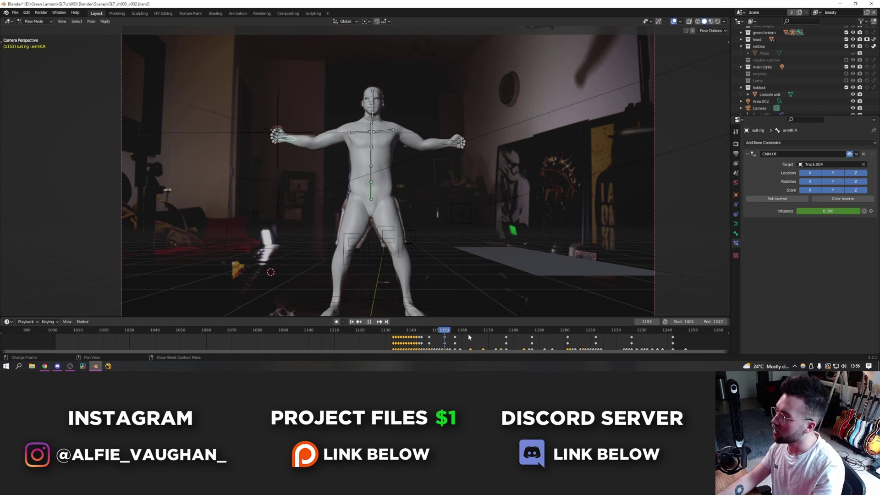
{"action": "key", "text": "space"}
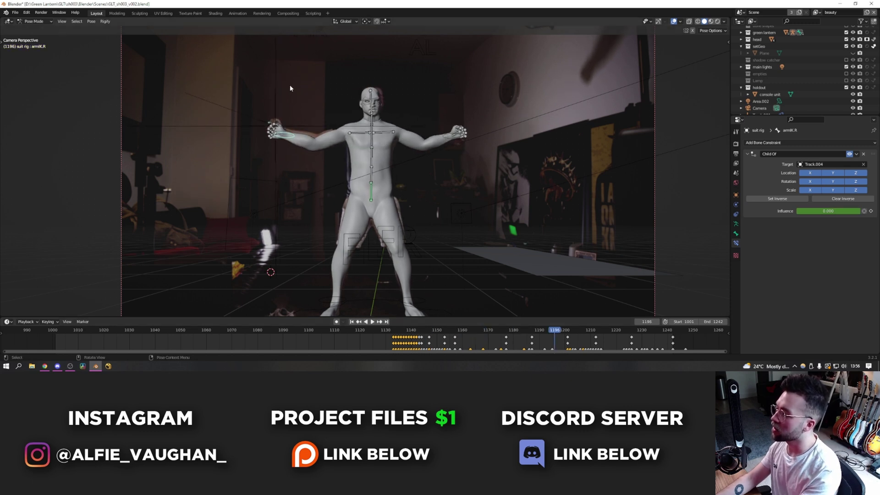
{"action": "key", "text": "Left"}
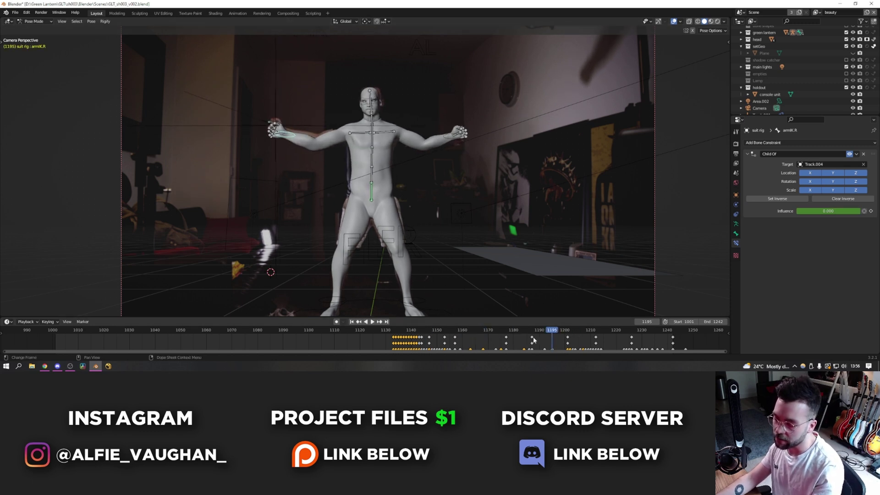
{"action": "key", "text": "Right"}
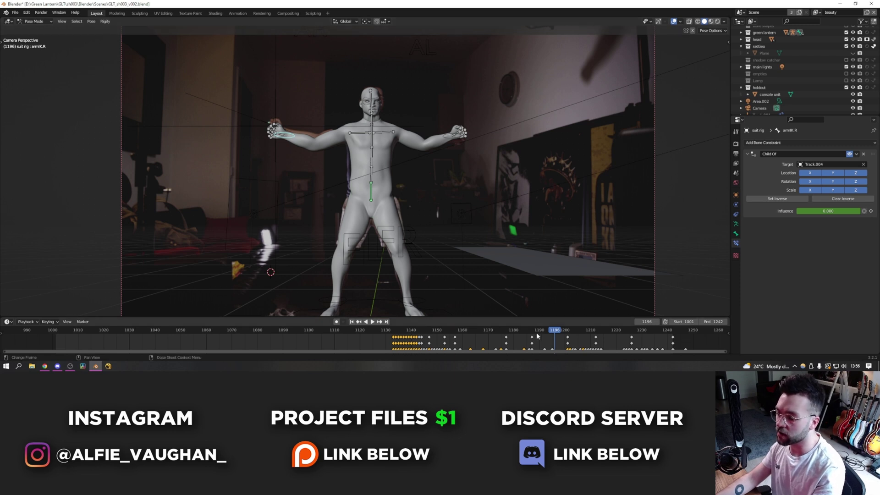
{"action": "left_click_drag", "start_coordinate": [537, 336], "coordinate": [421, 331]}
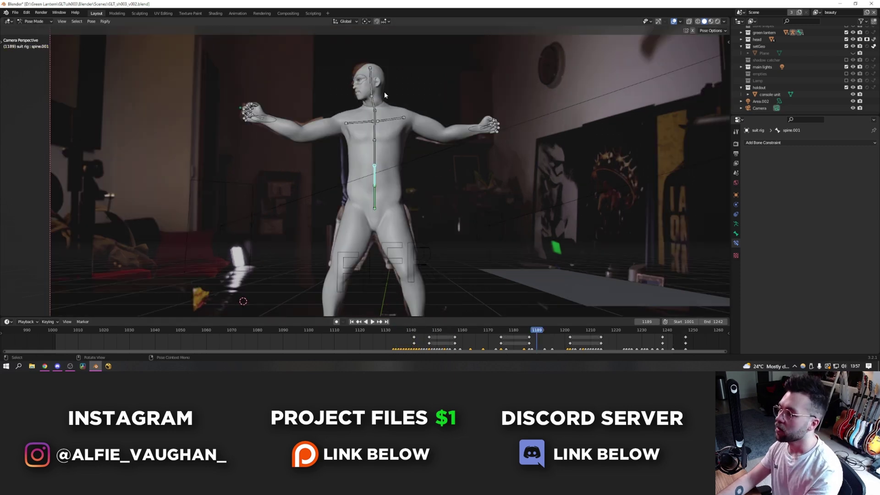
Play and scrub the shot around frames 1161 to 1189 to examine the head turn and upper body against the footage.
{"action": "scroll", "coordinate": [385, 93], "scroll_direction": "up", "scroll_amount": 4}
{"action": "middle_click_drag", "start_coordinate": [414, 81], "coordinate": [389, 176], "text": "shift"}
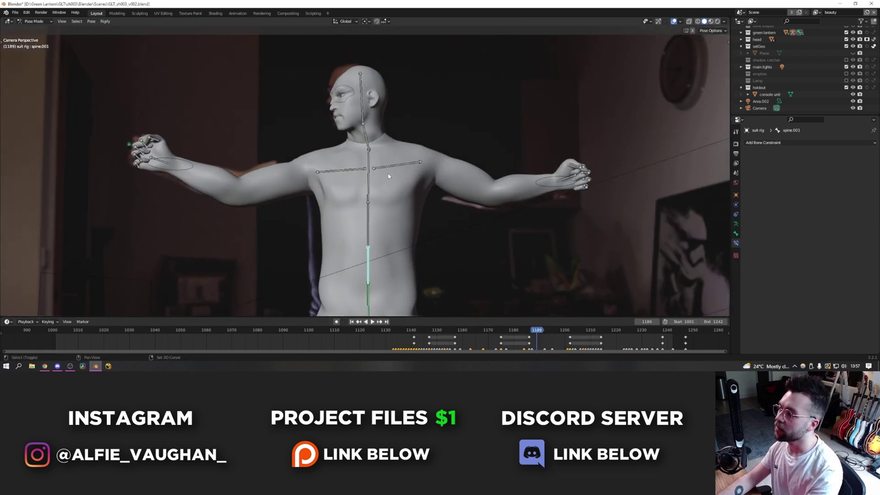
{"action": "key", "text": "space"}
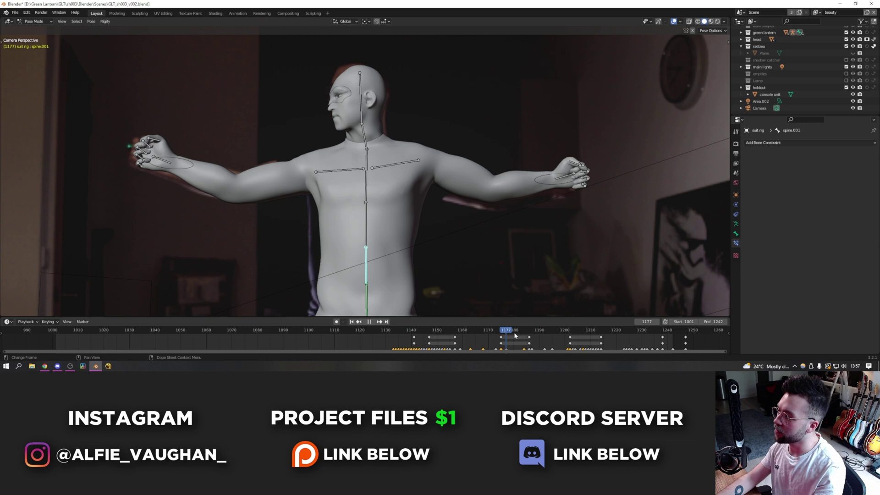
{"action": "key", "text": "Escape"}
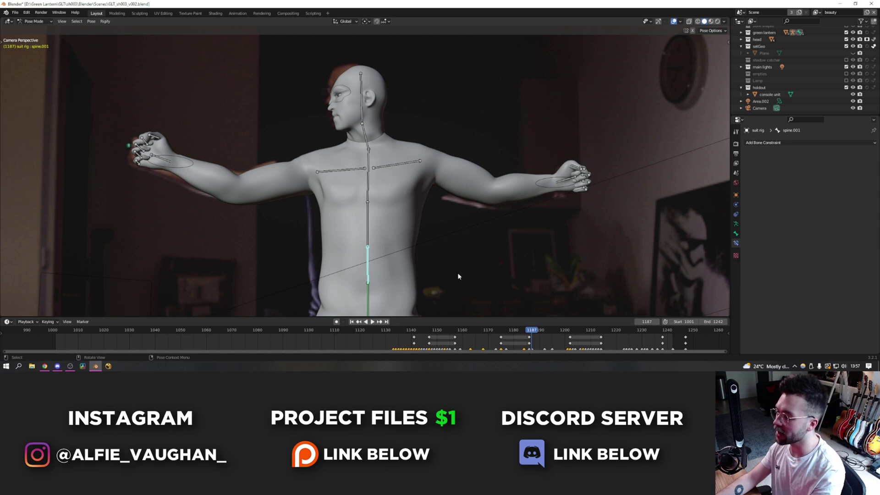
{"action": "key", "text": "Escape"}
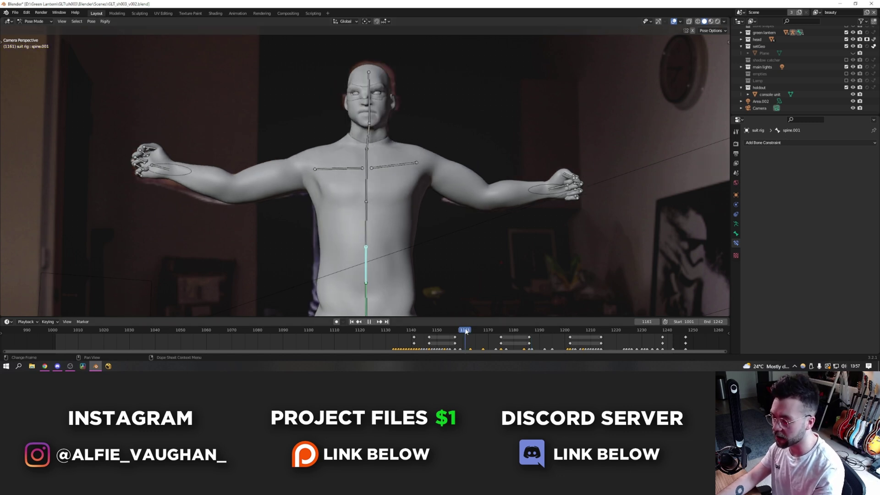
{"action": "left_click", "coordinate": [388, 138]}
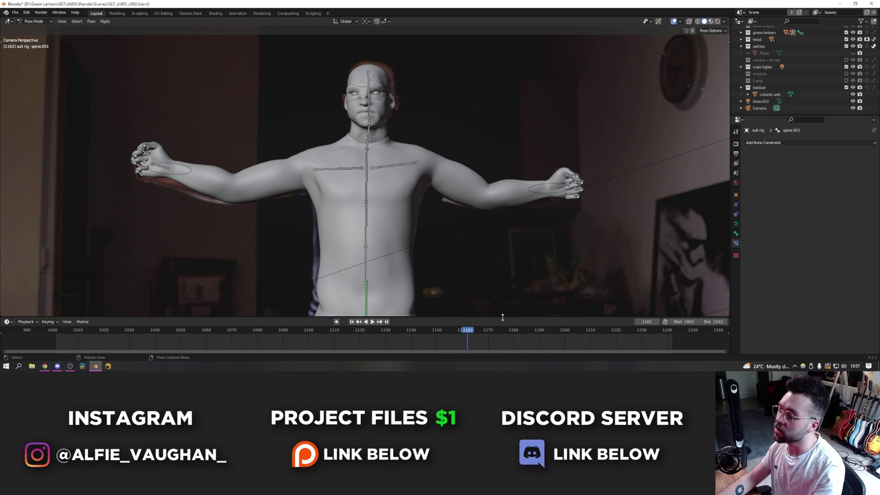
{"action": "left_click_drag", "start_coordinate": [471, 333], "coordinate": [526, 333]}
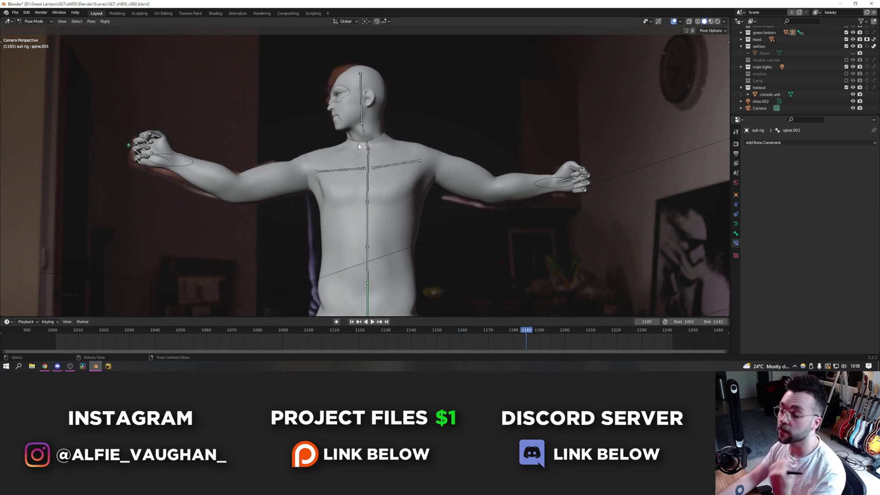
{"action": "left_click_drag", "start_coordinate": [527, 335], "coordinate": [576, 332]}
Switch to Nuke and display the Read4 suit render in the viewer, checking it briefly with a different viewer exposure.
{"action": "key", "text": "alt+Tab"}
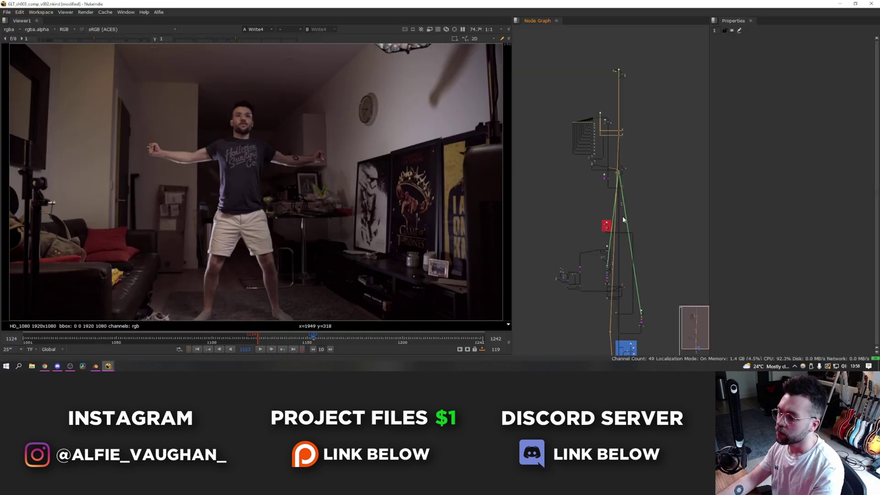
{"action": "scroll", "coordinate": [630, 154], "scroll_direction": "up", "scroll_amount": 4}
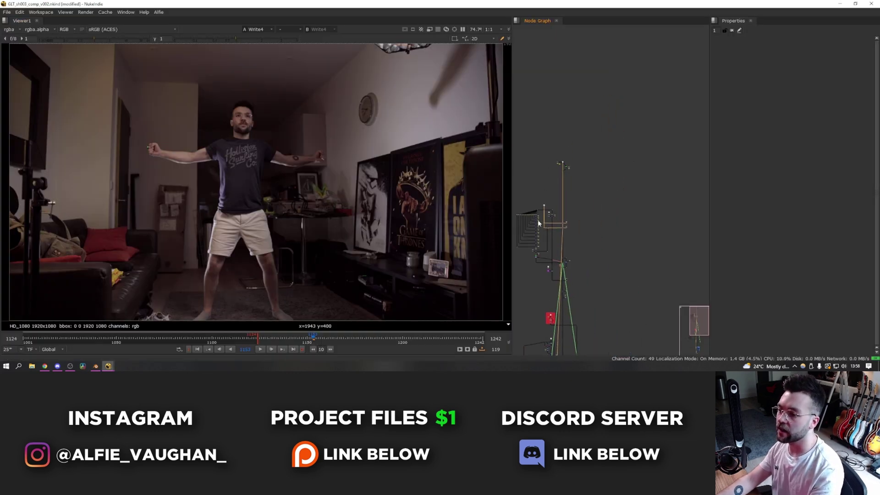
{"action": "middle_click_drag", "start_coordinate": [579, 230], "coordinate": [573, 145]}
{"action": "scroll", "coordinate": [555, 213], "scroll_direction": "up", "scroll_amount": 6}
{"action": "middle_click_drag", "start_coordinate": [602, 212], "coordinate": [602, 129]}
{"action": "left_click_drag", "start_coordinate": [570, 226], "coordinate": [621, 263]}
{"action": "key", "text": "1"}
{"action": "scroll", "coordinate": [202, 111], "scroll_direction": "up", "scroll_amount": 3}
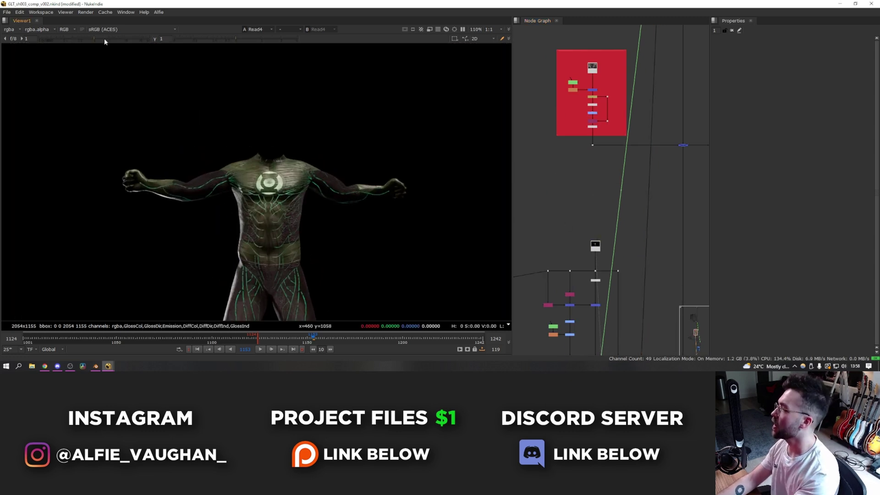
{"action": "left_click_drag", "start_coordinate": [104, 40], "coordinate": [135, 40]}
{"action": "left_click", "coordinate": [129, 39], "text": "ctrl"}
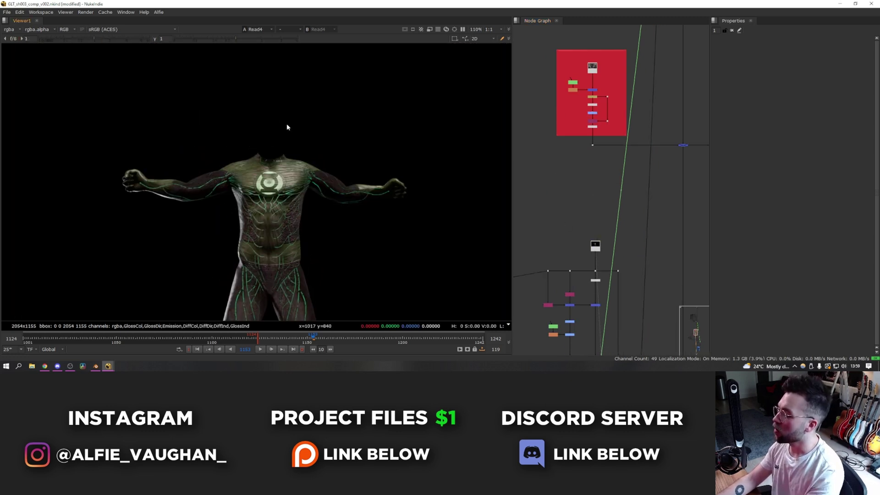
Switch to Blender and inspect how the head mesh holds out the suit's collar in the rendered view at frame 1194.
{"action": "key", "text": "alt+Tab"}
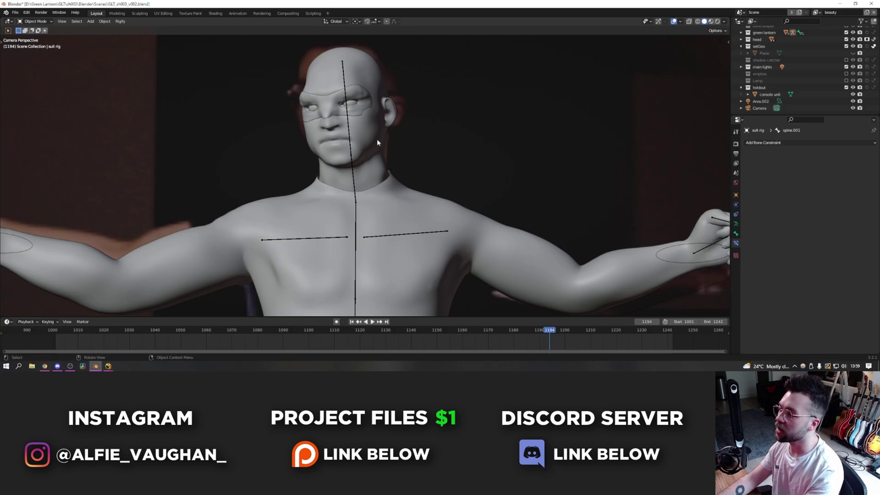
{"action": "left_click", "coordinate": [376, 189]}
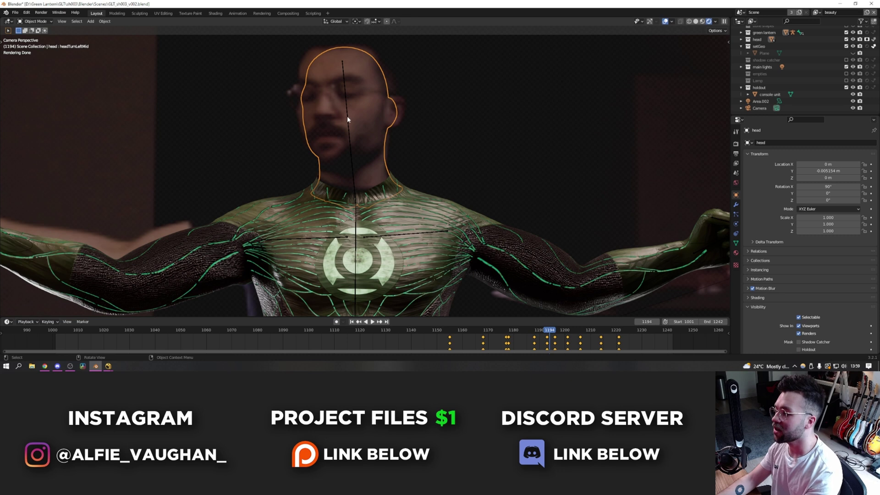
{"action": "left_click", "coordinate": [391, 173]}
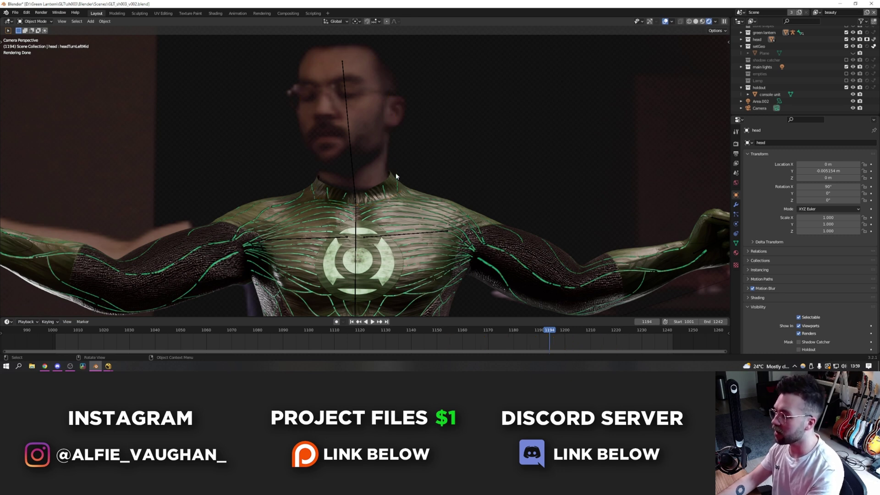
{"action": "left_click", "coordinate": [385, 152]}
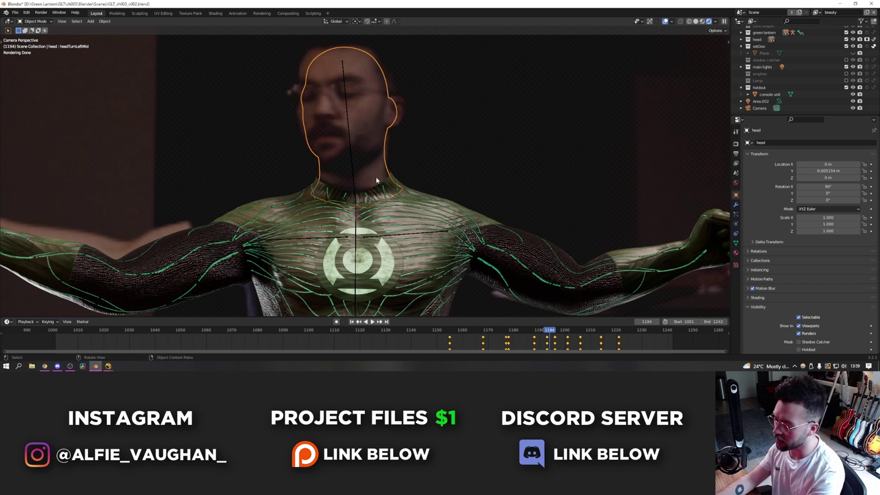
{"action": "left_click", "coordinate": [389, 178]}
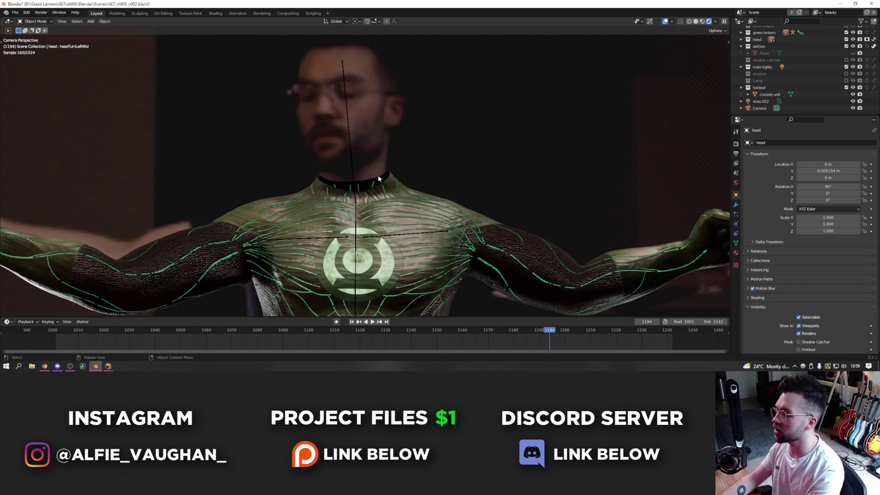
{"action": "left_click", "coordinate": [381, 181]}
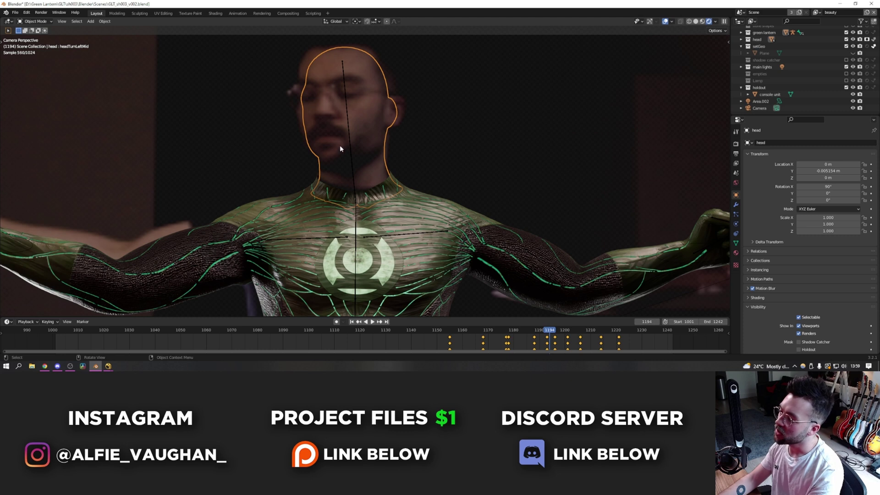
{"action": "left_click", "coordinate": [387, 182]}
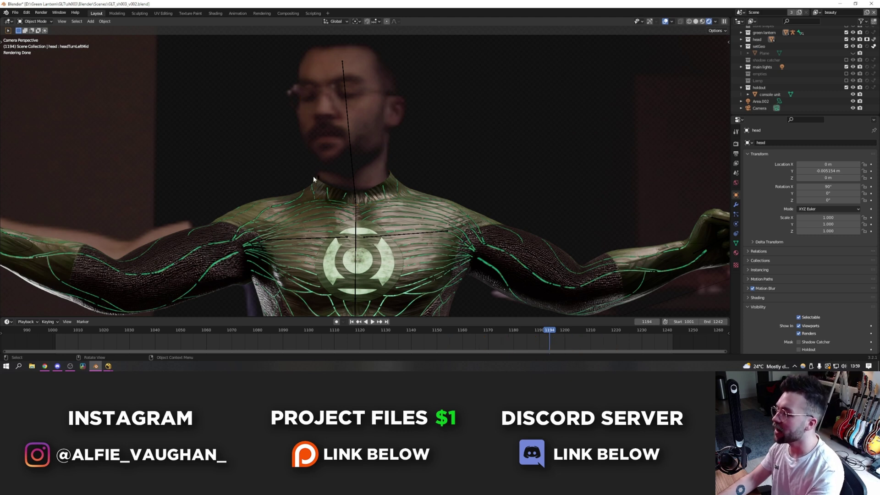
Switch to Nuke and display the Merge5 composite of the suit over the footage in the viewer.
{"action": "key", "text": "alt+Tab"}
{"action": "scroll", "coordinate": [593, 178], "scroll_direction": "up", "scroll_amount": 3}
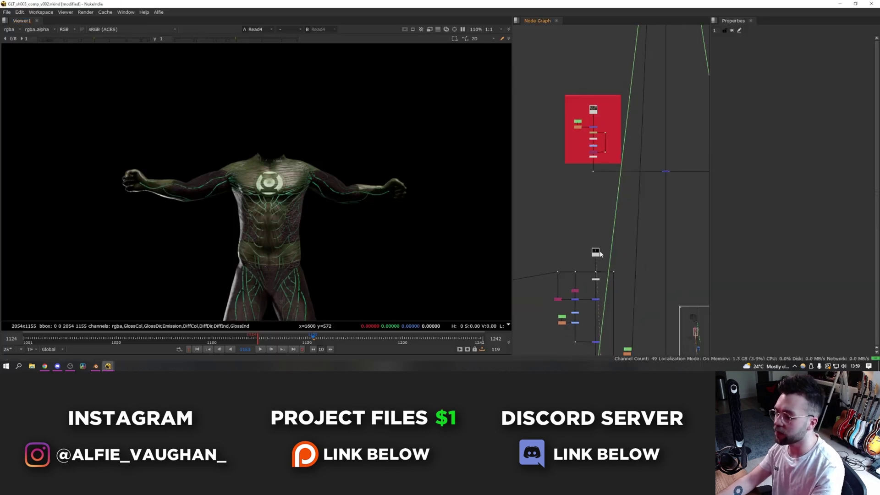
{"action": "scroll", "coordinate": [593, 179], "scroll_direction": "down", "scroll_amount": 4}
{"action": "scroll", "coordinate": [607, 284], "scroll_direction": "up", "scroll_amount": 5}
{"action": "left_click_drag", "start_coordinate": [608, 243], "coordinate": [580, 256]}
{"action": "key", "text": "1"}
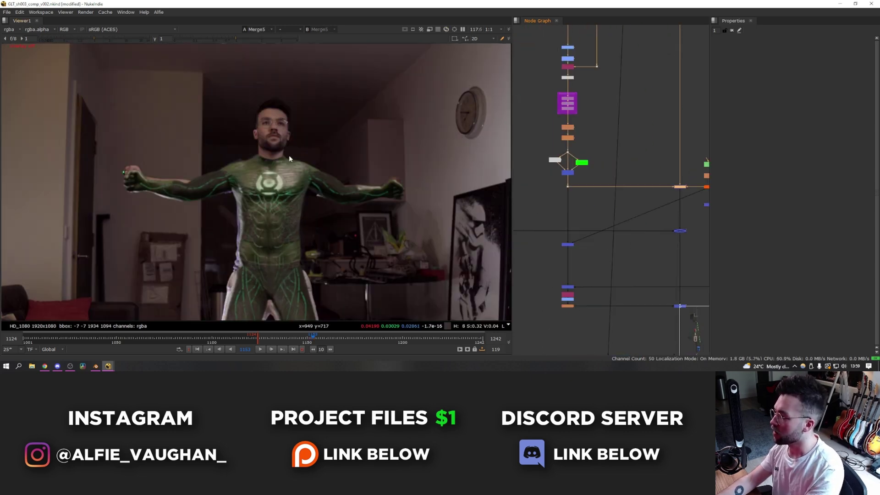
Toggle the Merge5 node off and on repeatedly to compare the collar area with and without the suit.
{"action": "scroll", "coordinate": [287, 158], "scroll_direction": "up", "scroll_amount": 3}
{"action": "scroll", "coordinate": [627, 231], "scroll_direction": "down", "scroll_amount": 2}
{"action": "key", "text": "d"}
{"action": "key", "text": "d"}
{"action": "key", "text": "d"}
{"action": "key", "text": "d"}
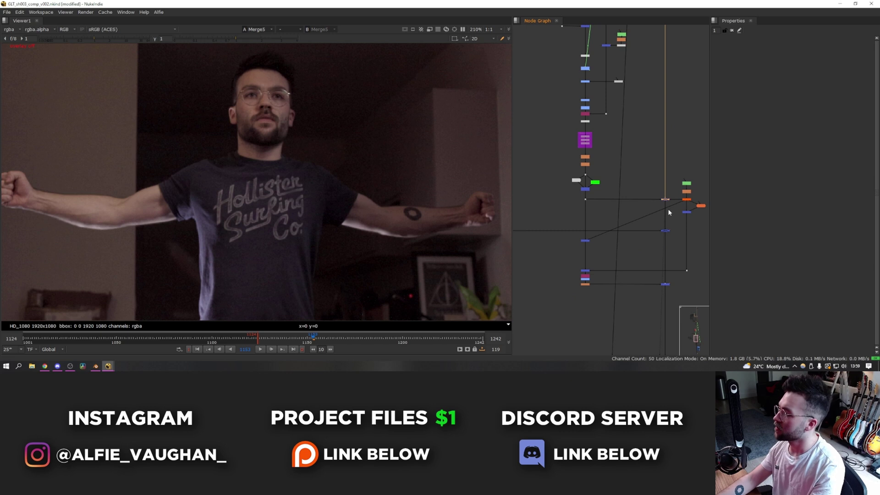
{"action": "key", "text": "1"}
Switch to Blender and open GLT_sh002.blend from the sh002 Blender Scenes folder without saving the current scene.
{"action": "key", "text": "alt+Tab"}
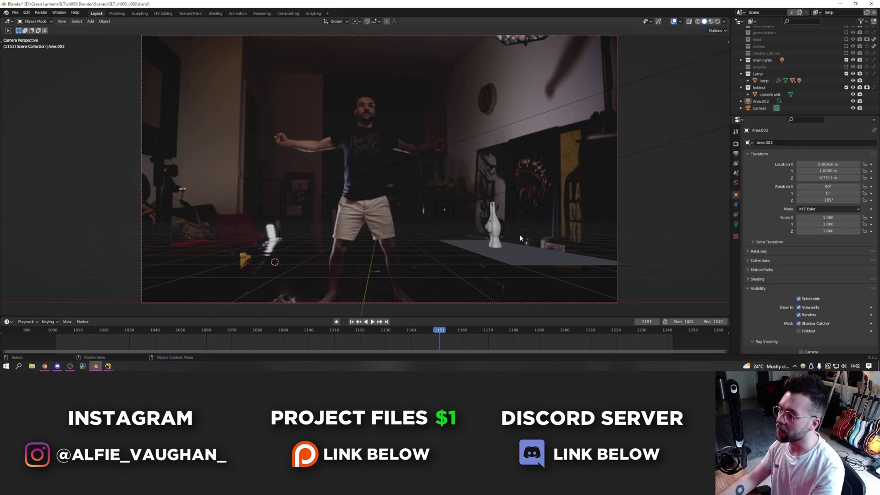
{"action": "key", "text": "ctrl+o"}
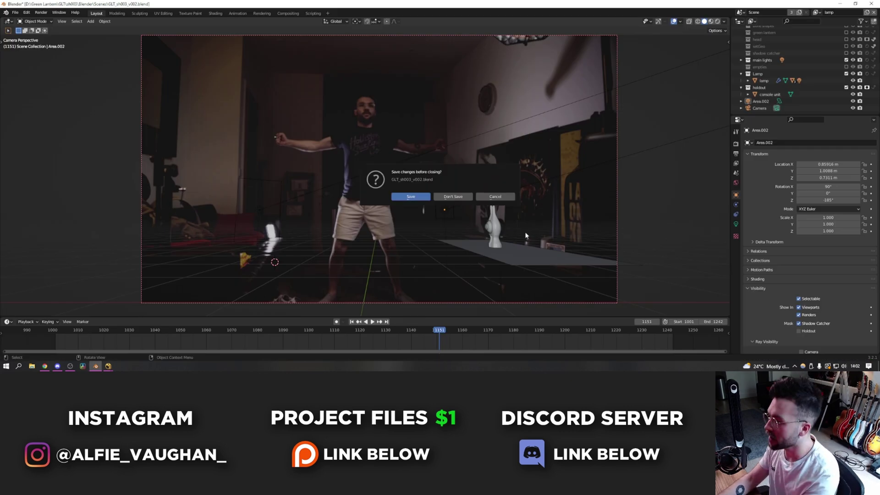
{"action": "left_click", "coordinate": [454, 200]}
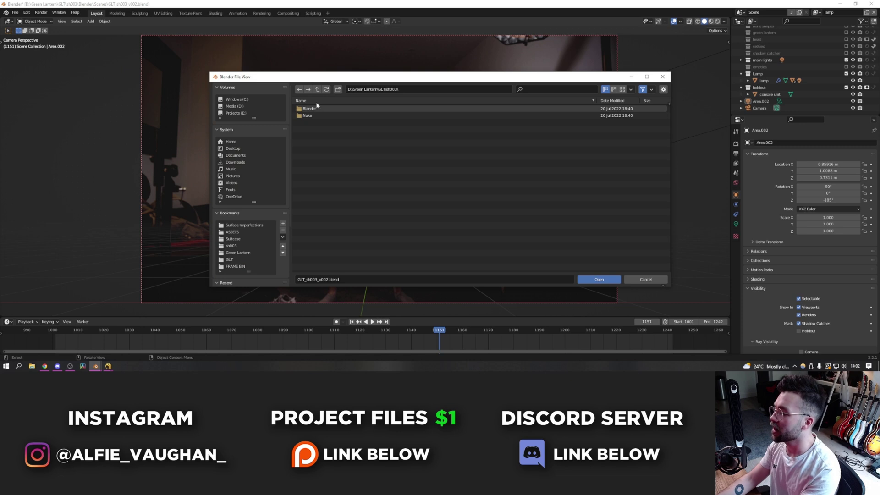
{"action": "left_click", "coordinate": [317, 90]}
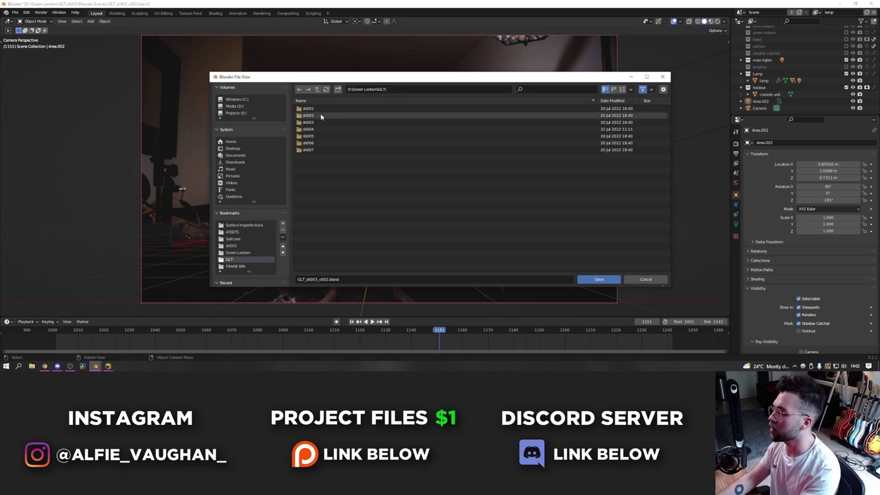
{"action": "double_click", "coordinate": [321, 114]}
{"action": "double_click", "coordinate": [324, 108]}
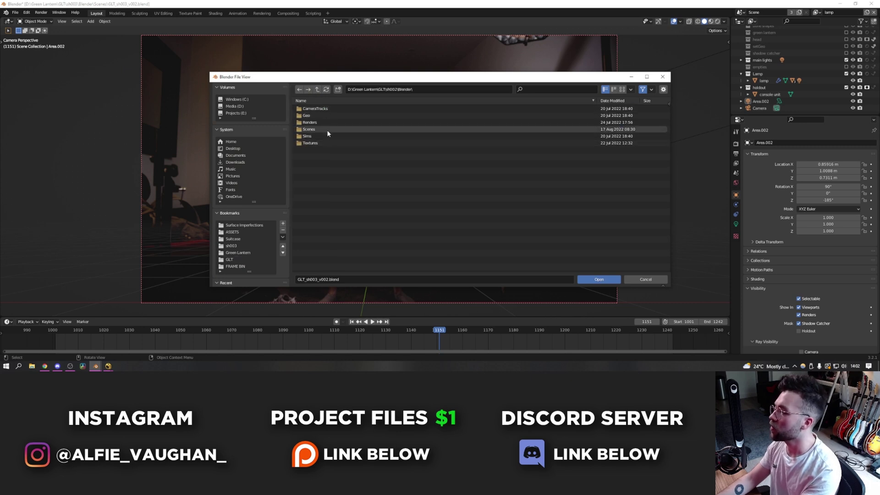
{"action": "double_click", "coordinate": [327, 129]}
{"action": "double_click", "coordinate": [330, 109]}
Play the lamp and ring shot up to frame 1070, and scrub back to frame 1024 to examine the particles.
{"action": "key", "text": "space"}
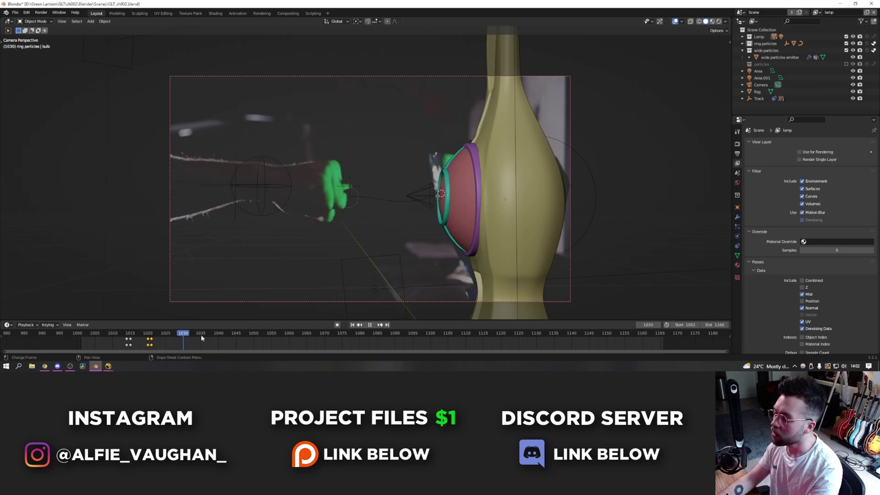
{"action": "key", "text": "space"}
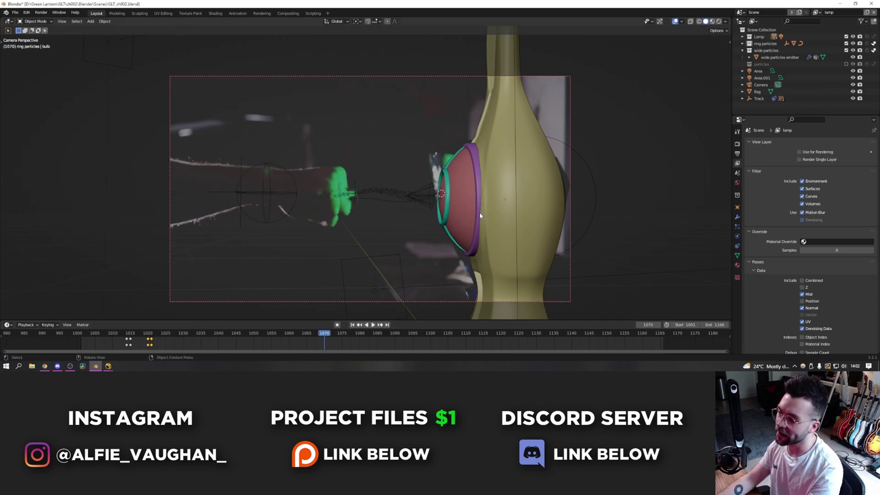
{"action": "key", "text": "z"}
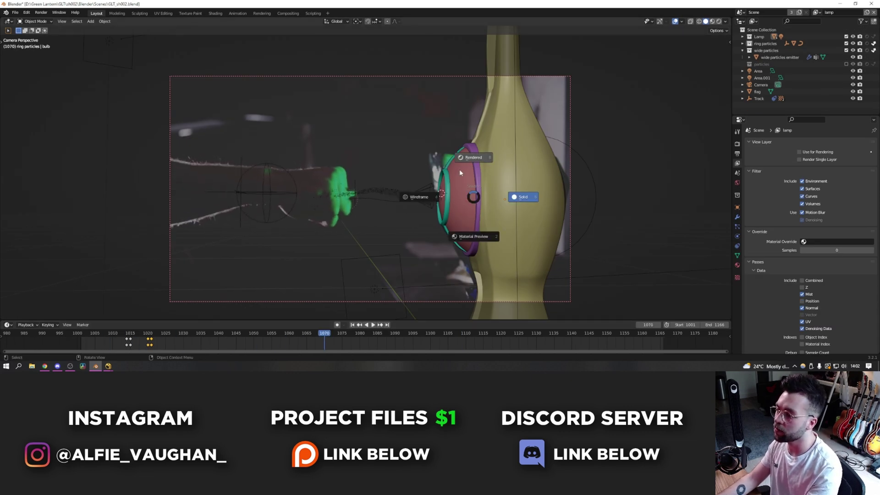
{"action": "key", "text": "Escape"}
{"action": "left_click", "coordinate": [180, 337]}
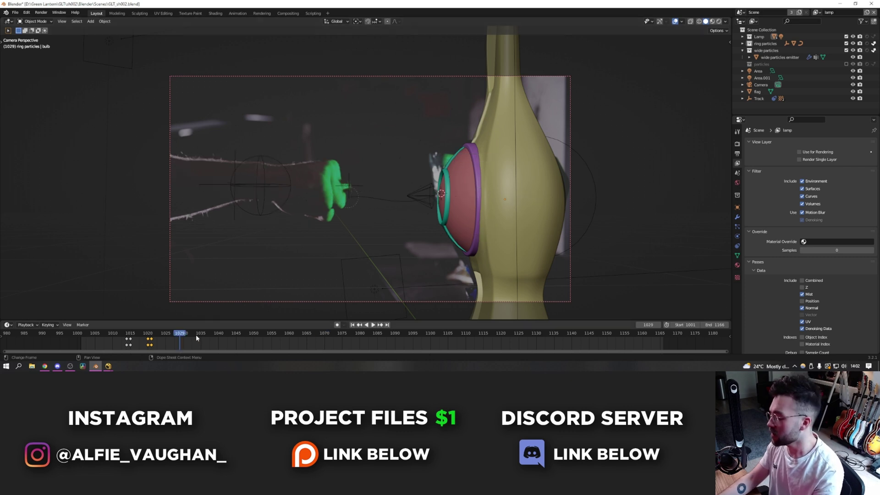
{"action": "mouse_move", "coordinate": [175, 334]}
{"action": "left_mouse_down"}
{"action": "mouse_move", "coordinate": [120, 334]}
{"action": "mouse_move", "coordinate": [162, 334]}
{"action": "left_mouse_up"}
Switch to the ring particles view layer and play the shot to frame 1061 to examine the particle stream up close.
{"action": "left_click", "coordinate": [817, 13]}
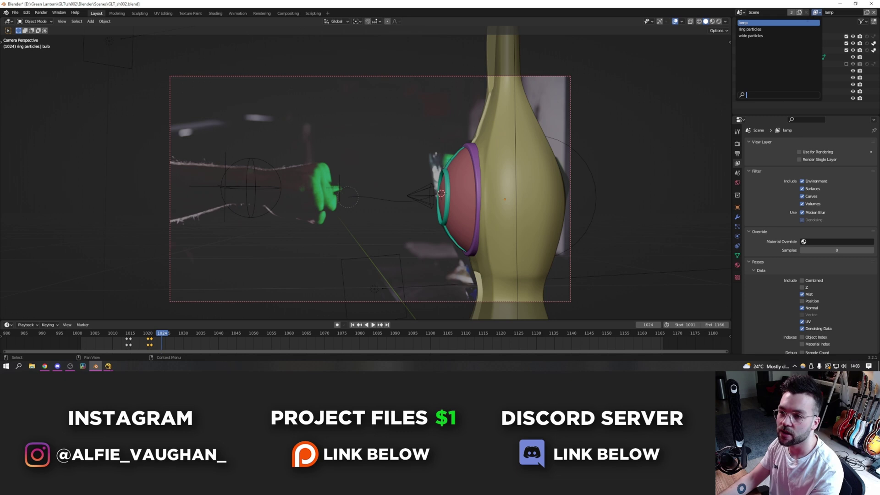
{"action": "left_click", "coordinate": [792, 31]}
{"action": "key", "text": "space"}
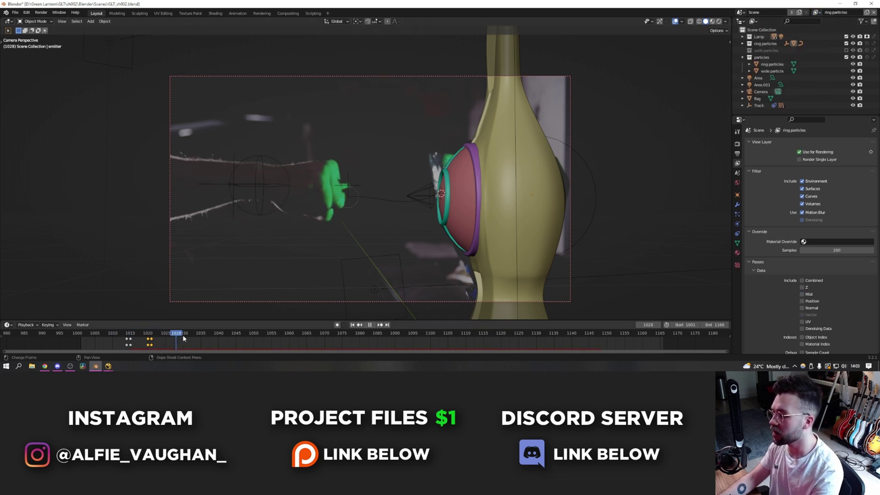
{"action": "key", "text": "space"}
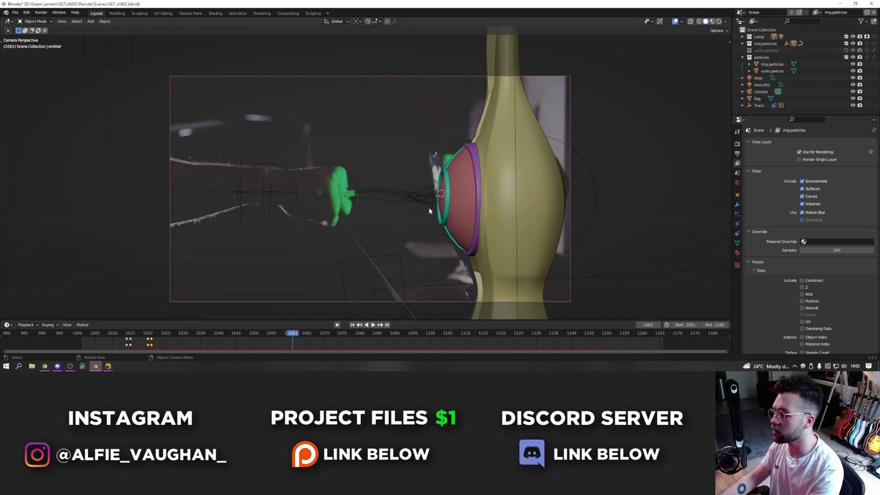
{"action": "scroll", "coordinate": [412, 198], "scroll_direction": "up", "scroll_amount": 4}
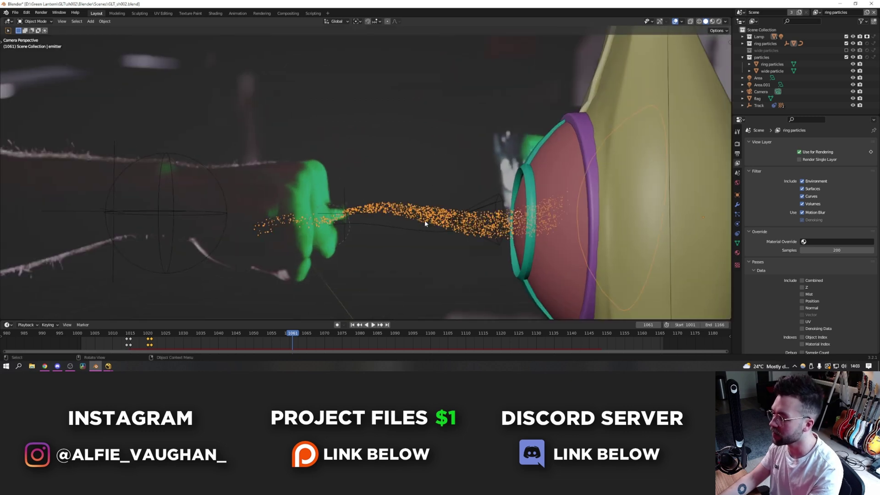
Switch to the wide particles view layer and select the wide particles emitter inside the lamp.
{"action": "left_click", "coordinate": [817, 12]}
{"action": "left_click", "coordinate": [783, 36]}
{"action": "middle_click_drag", "start_coordinate": [427, 203], "coordinate": [428, 214], "text": "ctrl"}
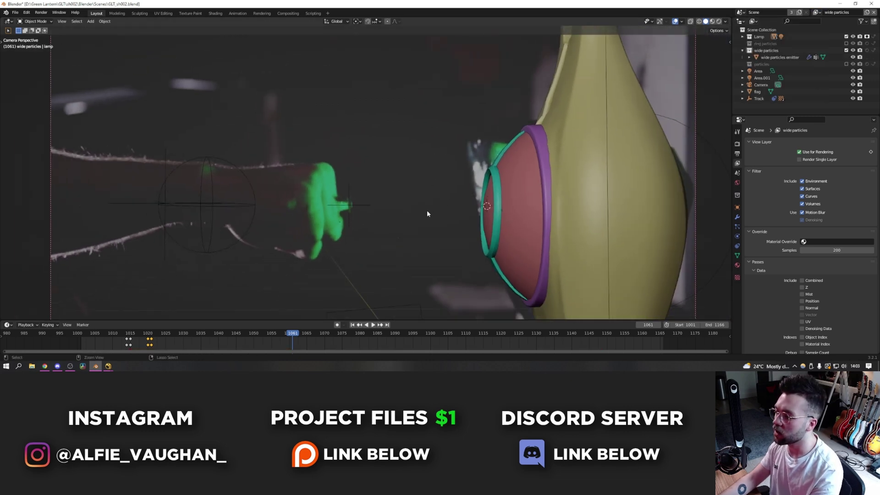
{"action": "left_click", "coordinate": [451, 157]}
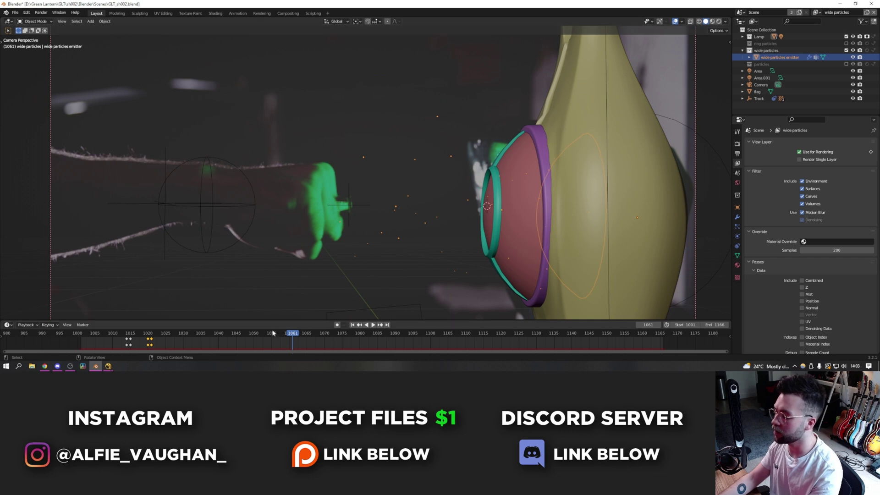
Switch to Nuke to examine the floating wide particles around the beam in the composite, and return to Blender.
{"action": "key", "text": "alt+Tab"}
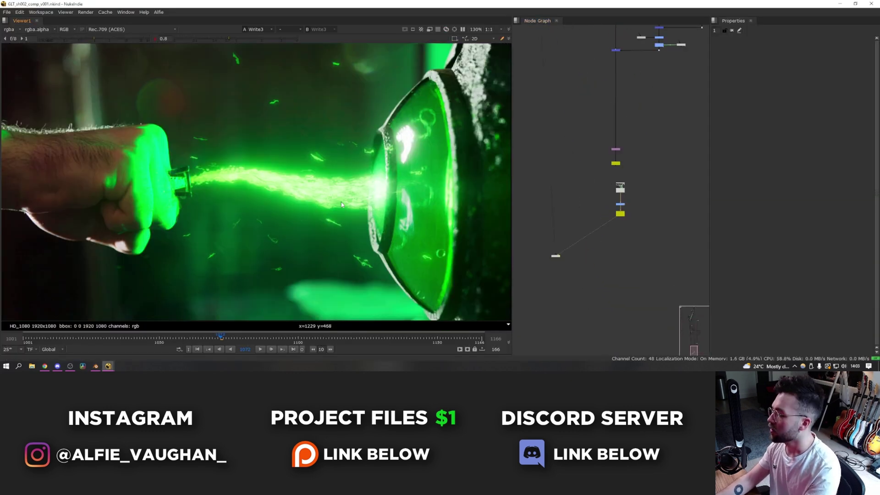
{"action": "scroll", "coordinate": [342, 204], "scroll_direction": "up", "scroll_amount": 1}
{"action": "middle_click_drag", "start_coordinate": [273, 129], "coordinate": [277, 237]}
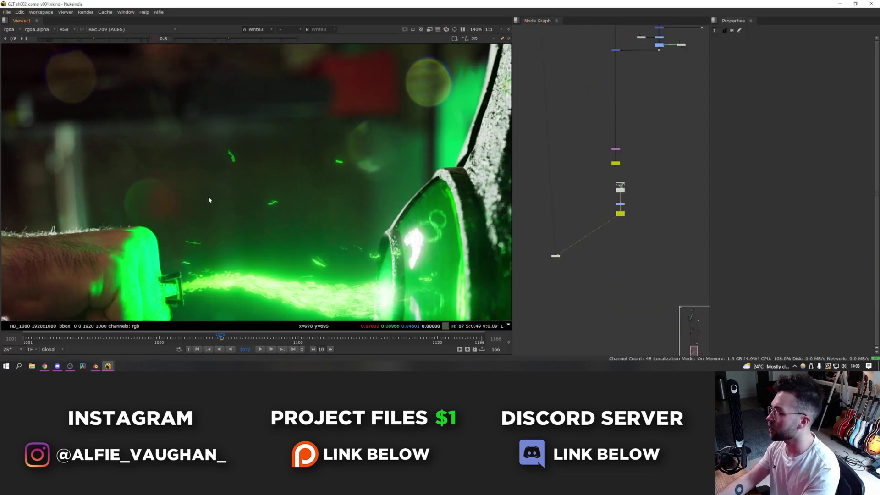
{"action": "key", "text": "f"}
{"action": "key", "text": "alt+Tab"}
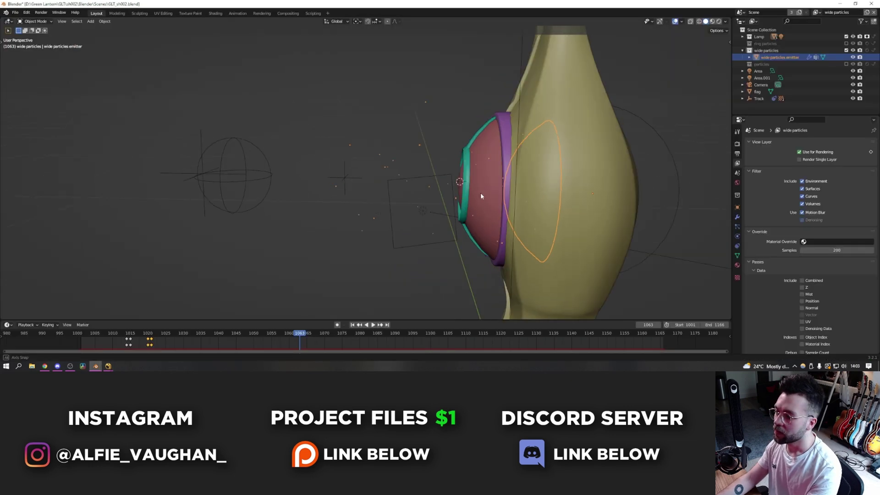
Examine the wide particles emitter's cache, render and field weight settings.
{"action": "middle_click_drag", "start_coordinate": [481, 196], "coordinate": [440, 188]}
{"action": "left_click", "coordinate": [737, 226]}
{"action": "scroll", "coordinate": [794, 218], "scroll_direction": "down", "scroll_amount": 20}
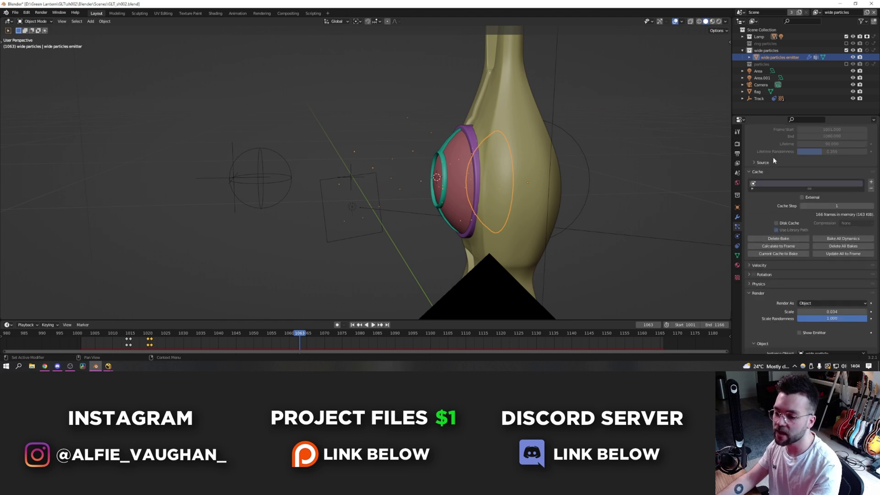
{"action": "middle_click_drag", "start_coordinate": [625, 216], "coordinate": [509, 229]}
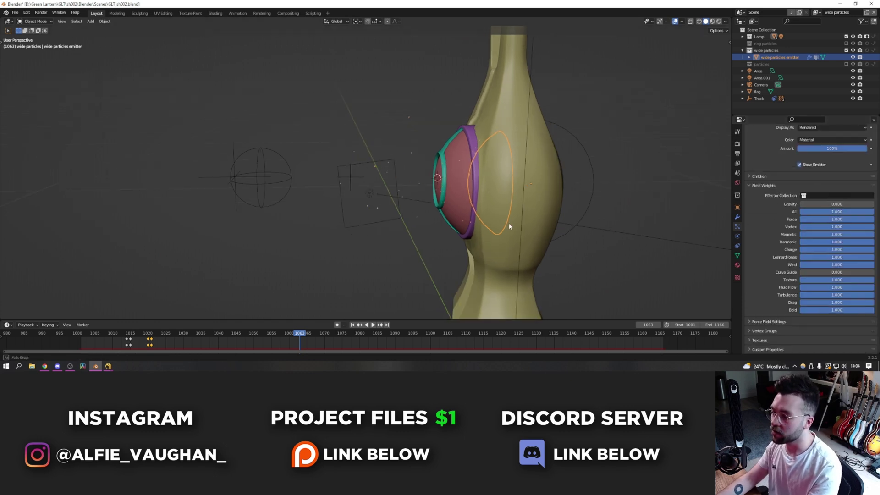
Return to the ring particles view layer and select the curve guide running between the ring and the lamp.
{"action": "middle_click_drag", "start_coordinate": [411, 244], "coordinate": [421, 235]}
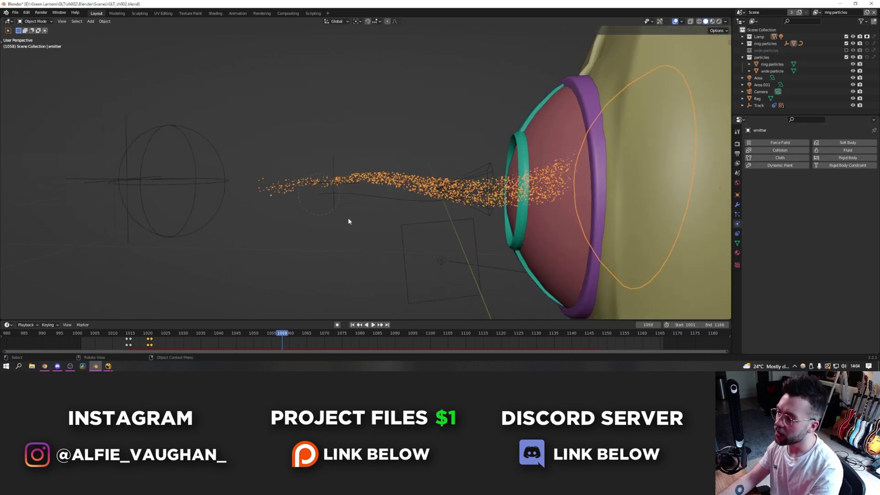
{"action": "left_click", "coordinate": [407, 204]}
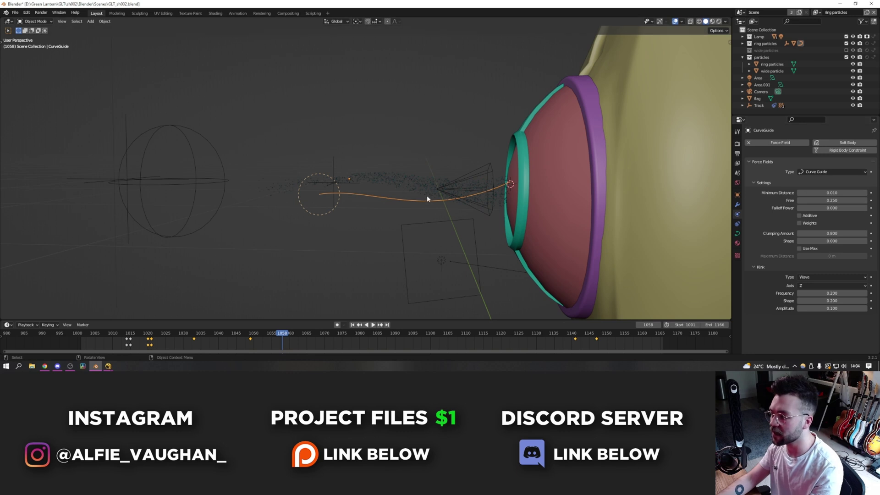
Add a trial Curve Guide force field to view its extent around the lamp, and delete it again.
{"action": "key", "text": "shift+a"}
{"action": "mouse_move", "coordinate": [351, 344]}
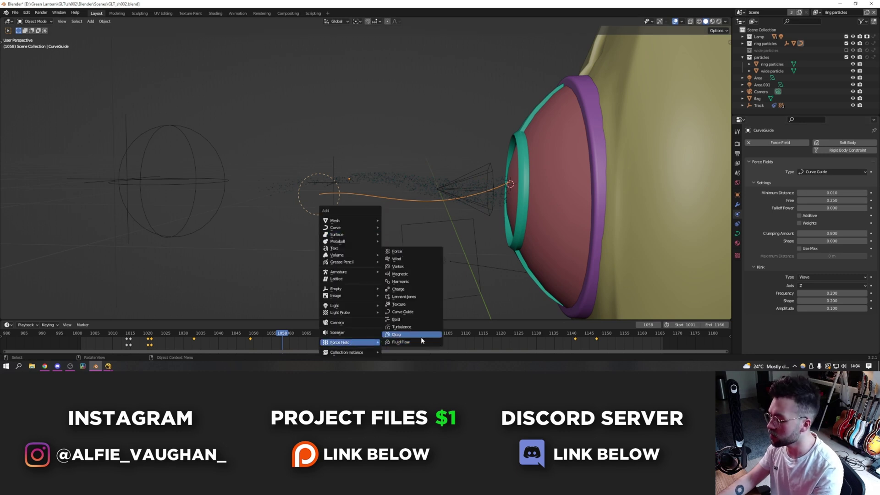
{"action": "left_click", "coordinate": [415, 312]}
{"action": "key", "text": "KP_Decimal"}
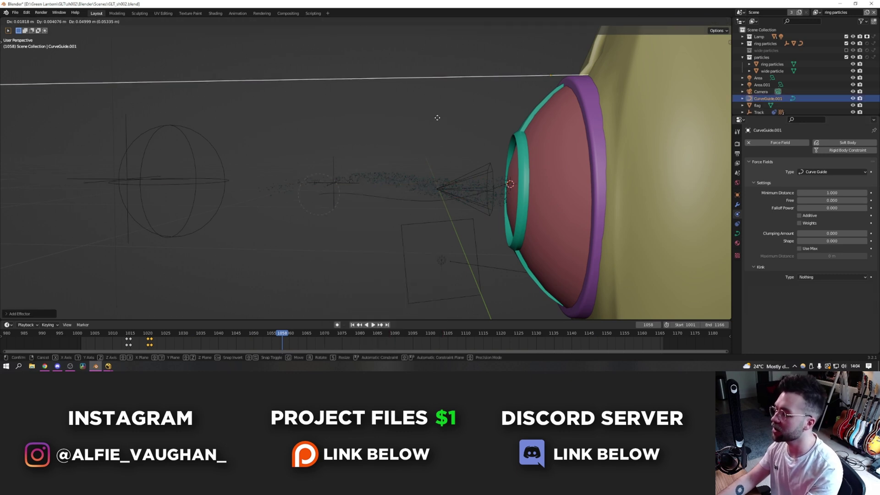
{"action": "scroll", "coordinate": [496, 169], "scroll_direction": "down", "scroll_amount": 3}
{"action": "middle_click_drag", "start_coordinate": [497, 176], "coordinate": [237, 180]}
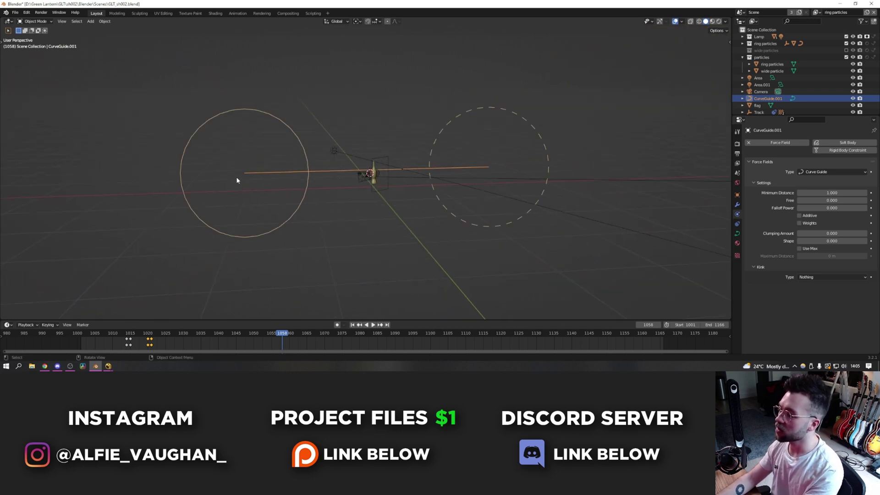
{"action": "middle_click_drag", "start_coordinate": [528, 175], "coordinate": [211, 166]}
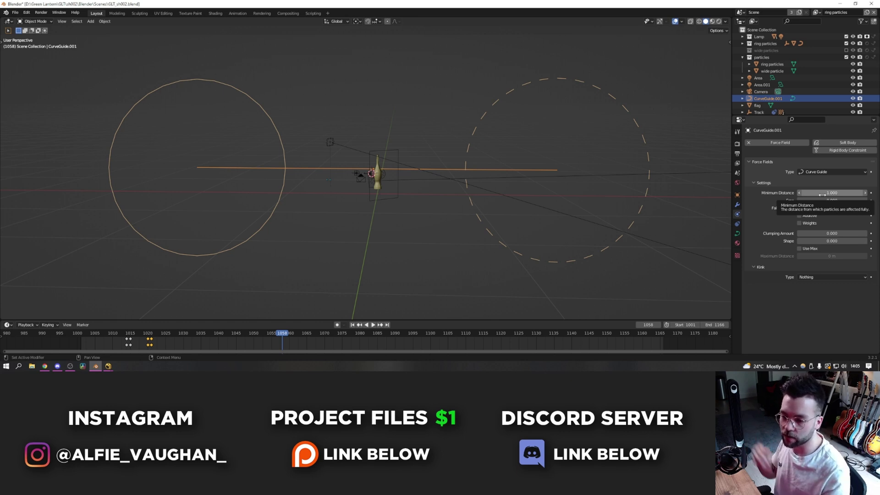
{"action": "key", "text": "x"}
{"action": "left_click", "coordinate": [541, 157]}
Select the original curve guide in front of the lamp and examine its path along the particle stream.
{"action": "scroll", "coordinate": [406, 133], "scroll_direction": "up", "scroll_amount": 11}
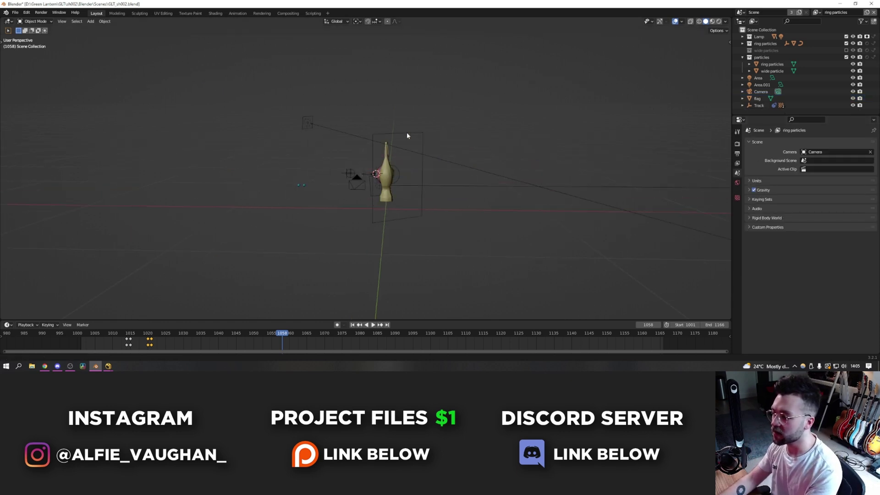
{"action": "left_click", "coordinate": [387, 183]}
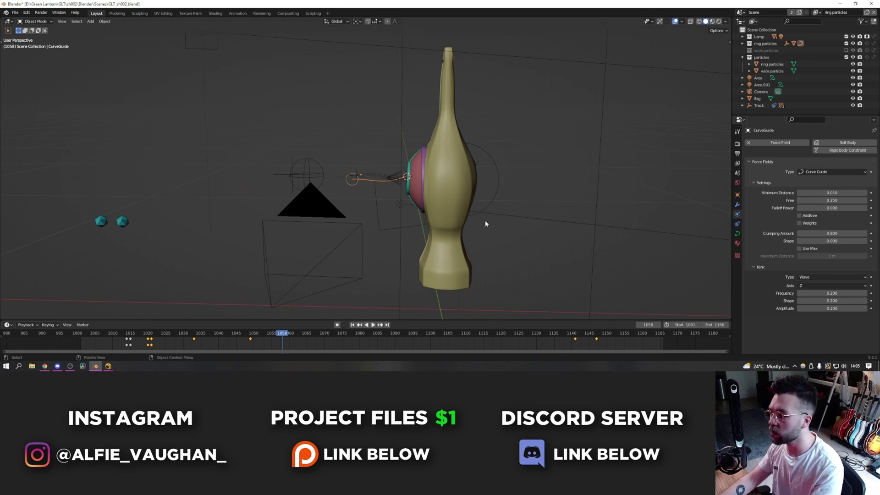
{"action": "scroll", "coordinate": [448, 187], "scroll_direction": "up", "scroll_amount": 4}
{"action": "scroll", "coordinate": [448, 188], "scroll_direction": "up", "scroll_amount": 4}
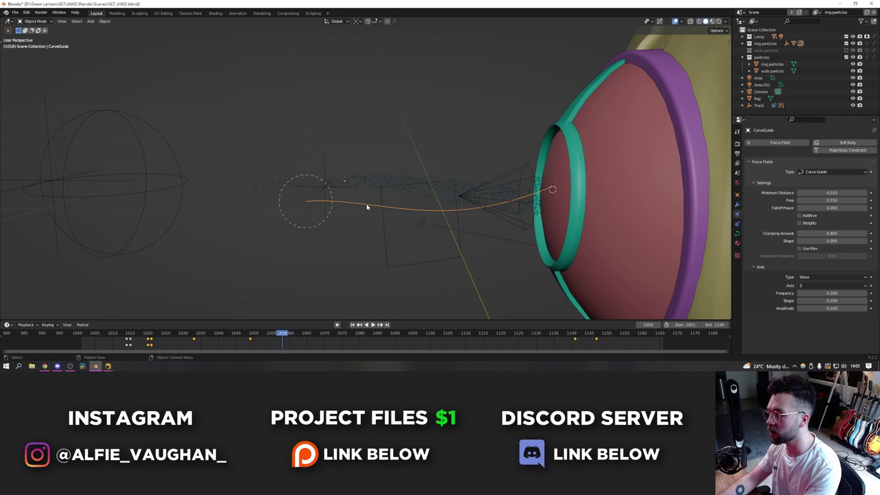
{"action": "middle_click_drag", "start_coordinate": [350, 186], "coordinate": [328, 180]}
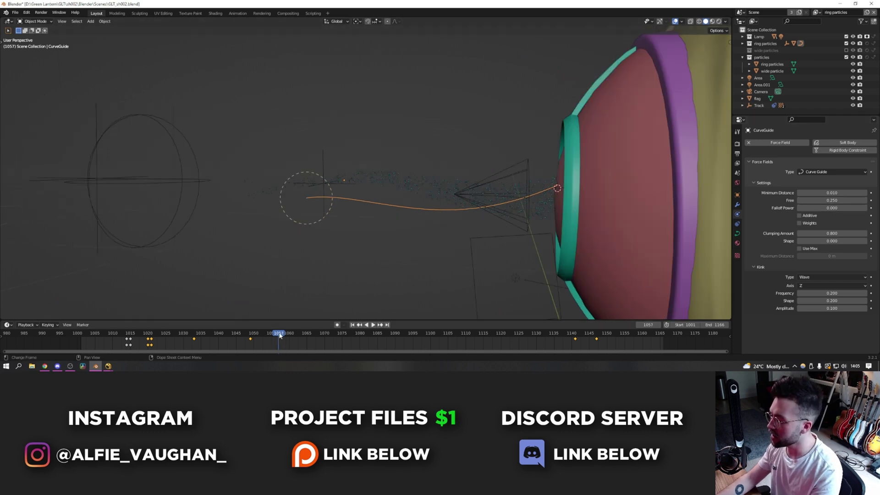
Scrub to frame 1073, select the Track empty at the ring, and check the curve guide through the camera.
{"action": "left_click_drag", "start_coordinate": [281, 335], "coordinate": [335, 338]}
{"action": "left_click", "coordinate": [327, 174]}
{"action": "middle_click_drag", "start_coordinate": [331, 183], "coordinate": [363, 195]}
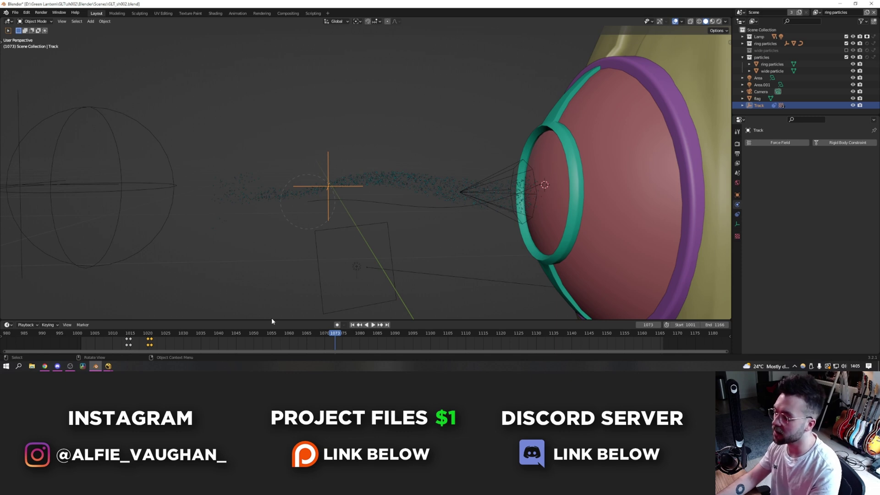
{"action": "key", "text": "KP_0"}
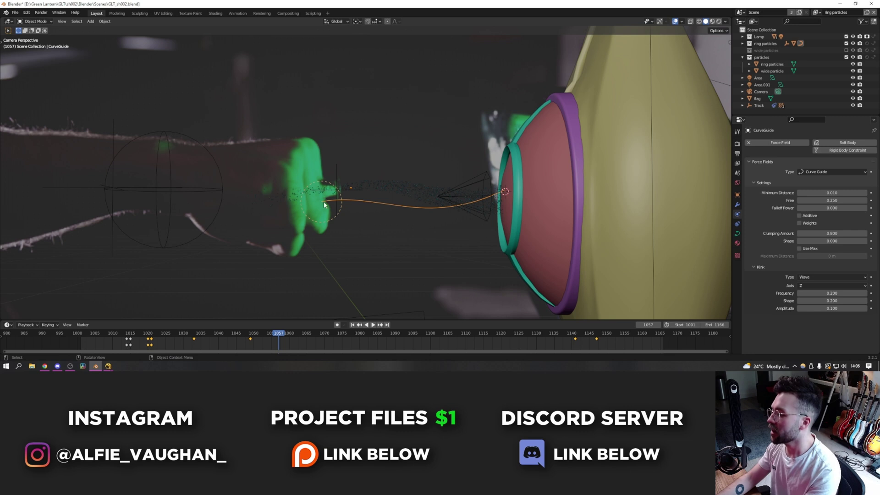
Examine the emitter's ring particles up close and compare them with the glowing beam in the Nuke composite.
{"action": "left_click", "coordinate": [336, 200]}
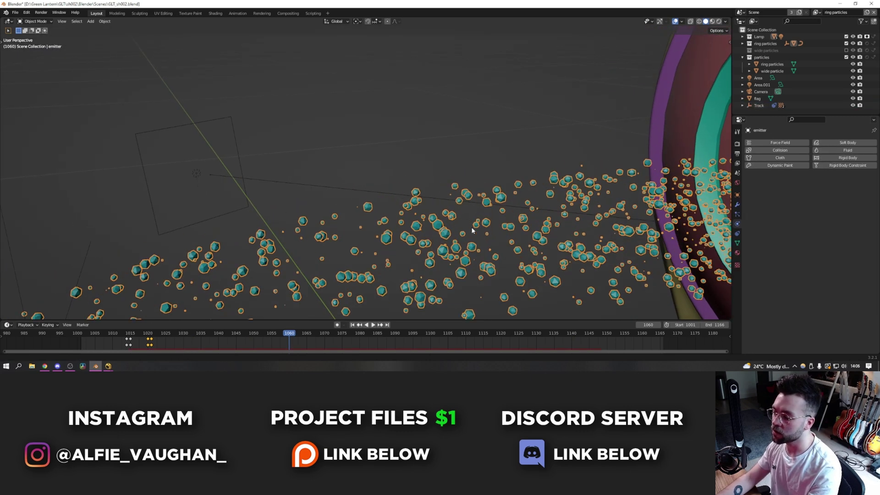
{"action": "middle_click_drag", "start_coordinate": [487, 171], "coordinate": [404, 163]}
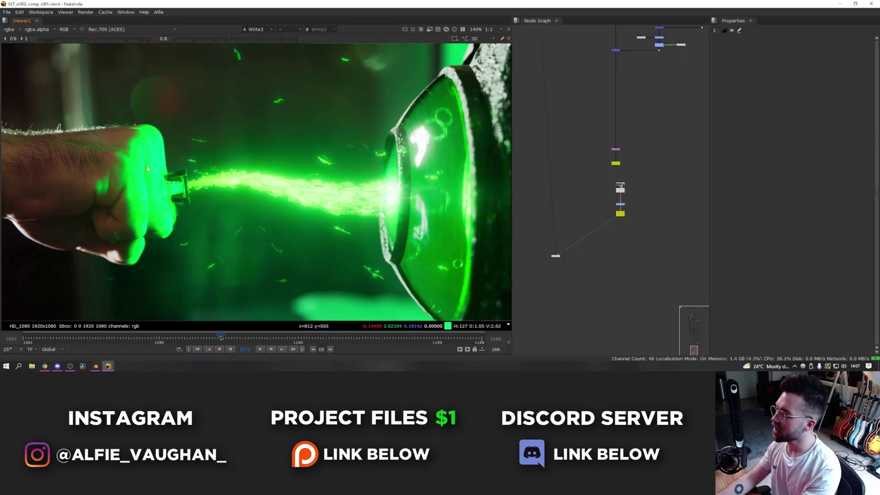
{"action": "scroll", "coordinate": [264, 202], "scroll_direction": "down", "scroll_amount": 3}
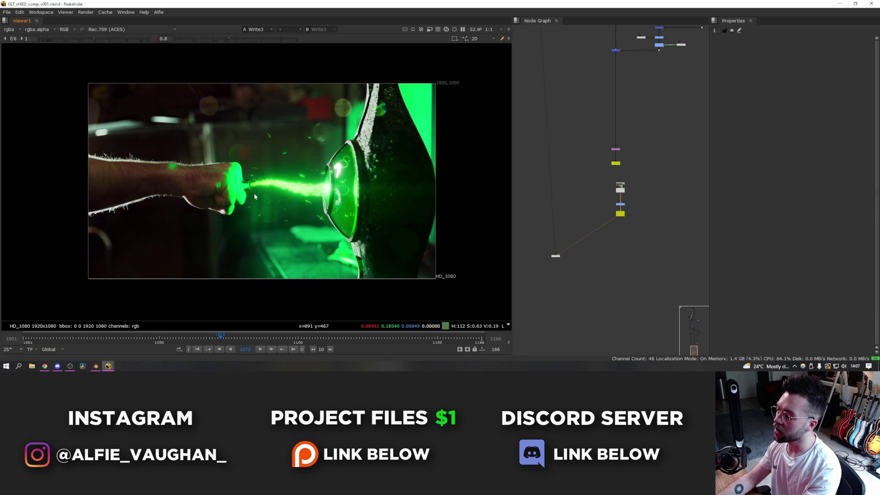
{"action": "scroll", "coordinate": [255, 197], "scroll_direction": "up", "scroll_amount": 2}
{"action": "key", "text": "alt+Tab"}
{"action": "scroll", "coordinate": [552, 211], "scroll_direction": "up", "scroll_amount": 3}
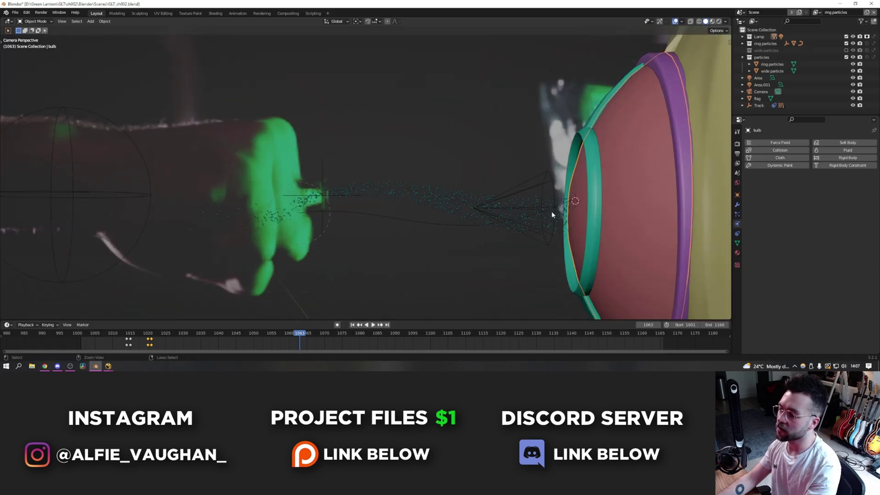
{"action": "scroll", "coordinate": [426, 204], "scroll_direction": "down", "scroll_amount": 1}
Switch to Nuke and display the Read4 ring particles render on its own in the viewer.
{"action": "key", "text": "alt+Tab"}
{"action": "scroll", "coordinate": [585, 330], "scroll_direction": "up", "scroll_amount": 5}
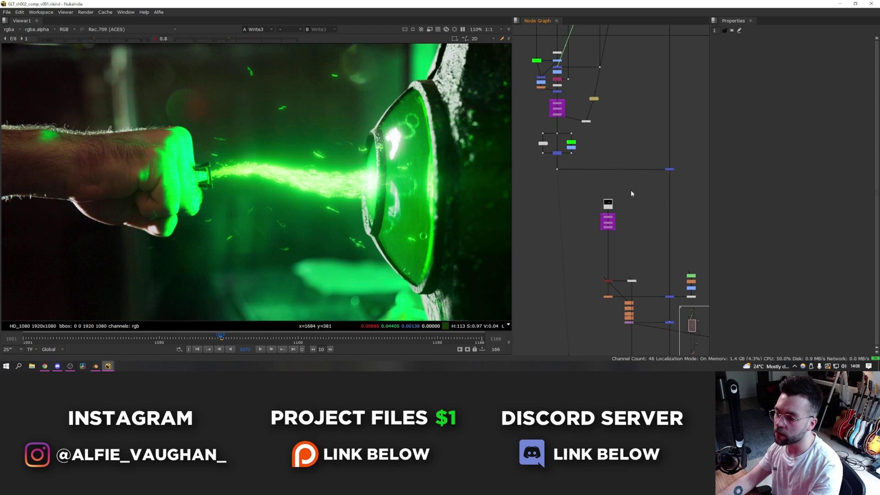
{"action": "left_click", "coordinate": [607, 202]}
{"action": "key", "text": "1"}
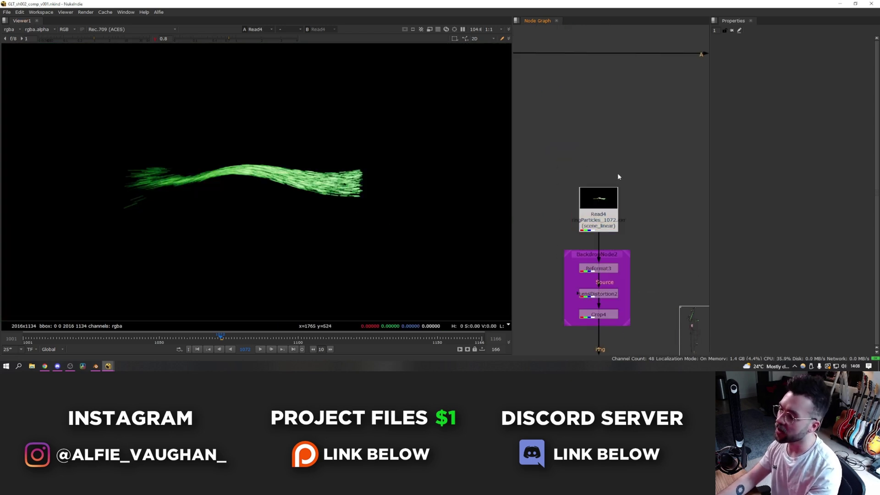
{"action": "scroll", "coordinate": [619, 177], "scroll_direction": "down", "scroll_amount": 5}
Switch to Blender, try a motion blur shutter of 0.5 in the render settings, and undo the change.
{"action": "left_click", "coordinate": [95, 366]}
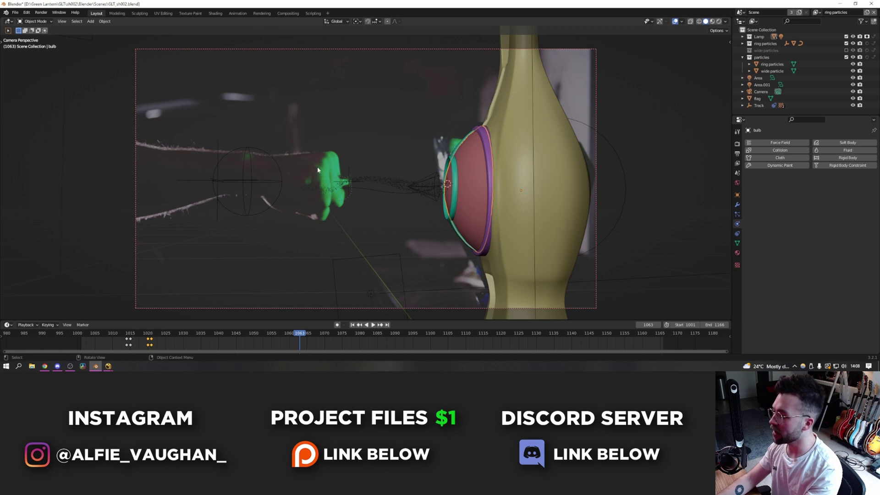
{"action": "left_click", "coordinate": [737, 144]}
{"action": "scroll", "coordinate": [763, 244], "scroll_direction": "down", "scroll_amount": 4}
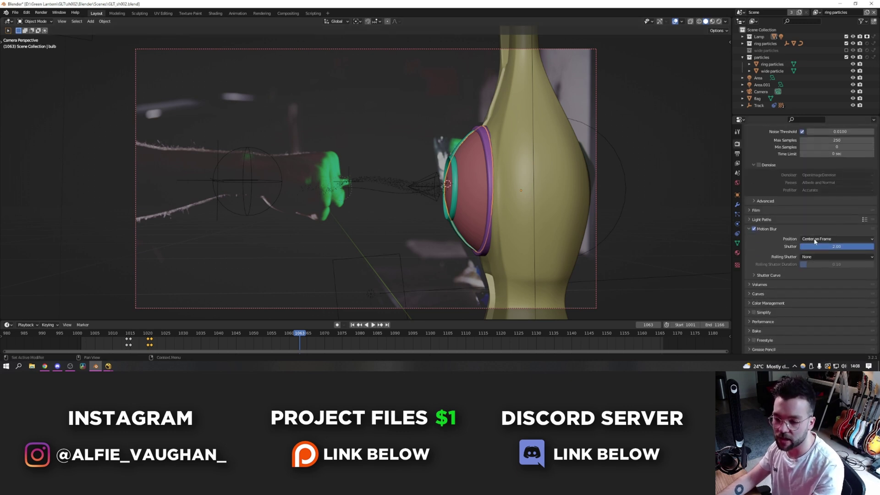
{"action": "left_click", "coordinate": [836, 247]}
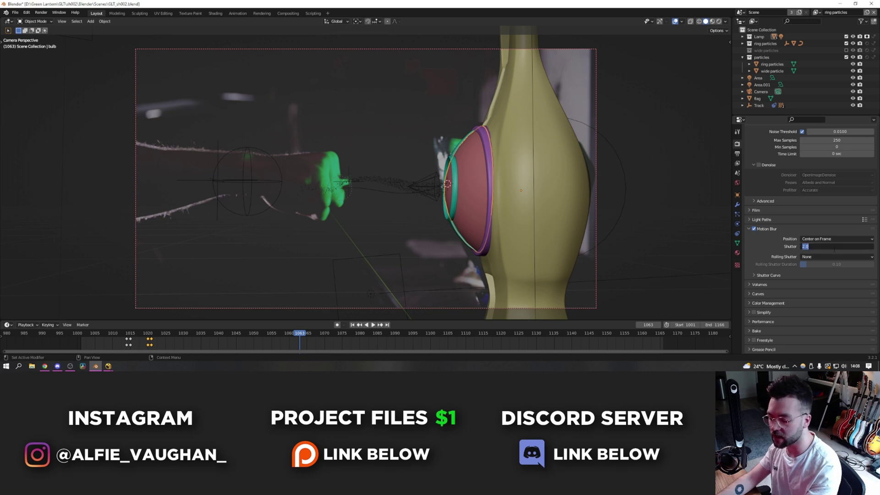
{"action": "type", "text": "0.5"}
{"action": "key", "text": "Return"}
{"action": "key", "text": "ctrl+z"}
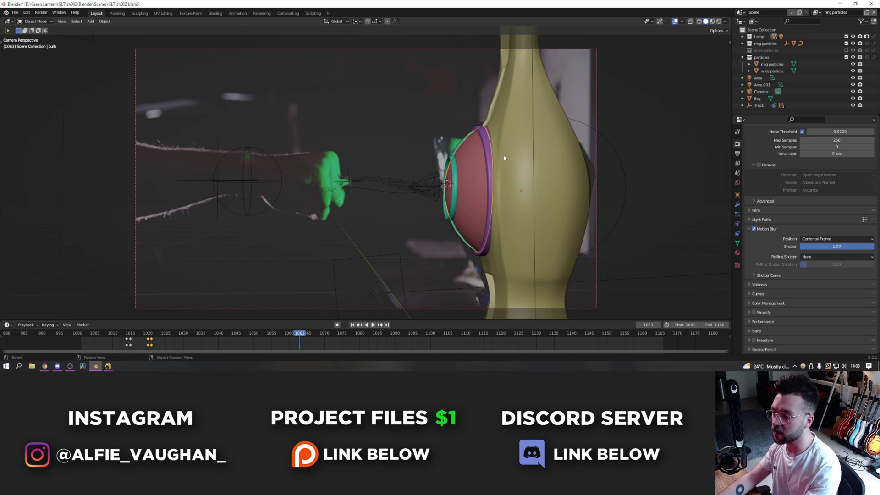
Look closely at the unblurred particle stream in the camera view and switch to Nuke to compare the motion-blurred render.
{"action": "middle_click_drag", "start_coordinate": [477, 256], "coordinate": [507, 154], "text": "ctrl"}
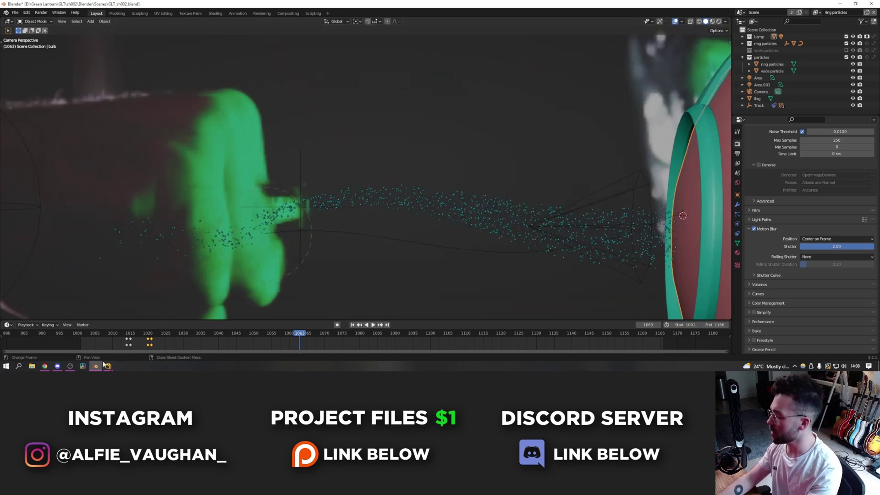
{"action": "key", "text": "alt+Tab"}
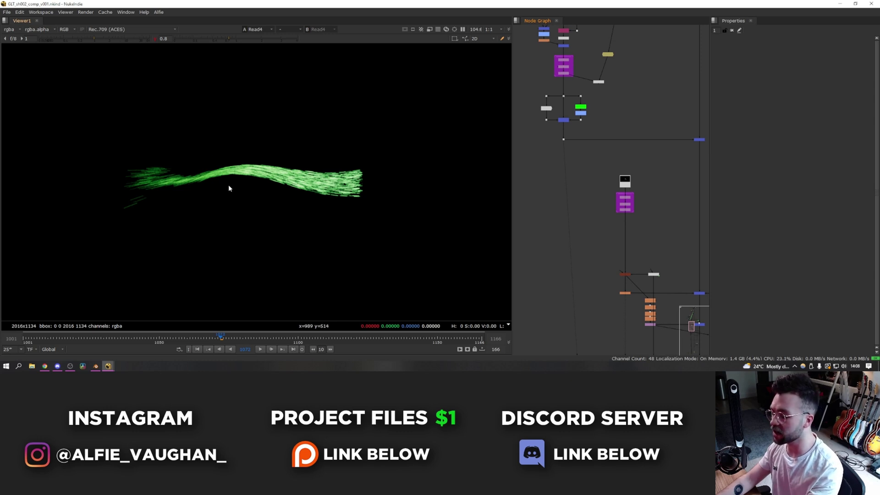
Frame the ring particles render and display the beam after the exponential glow node in the viewer.
{"action": "key", "text": "f"}
{"action": "scroll", "coordinate": [587, 203], "scroll_direction": "up", "scroll_amount": 5}
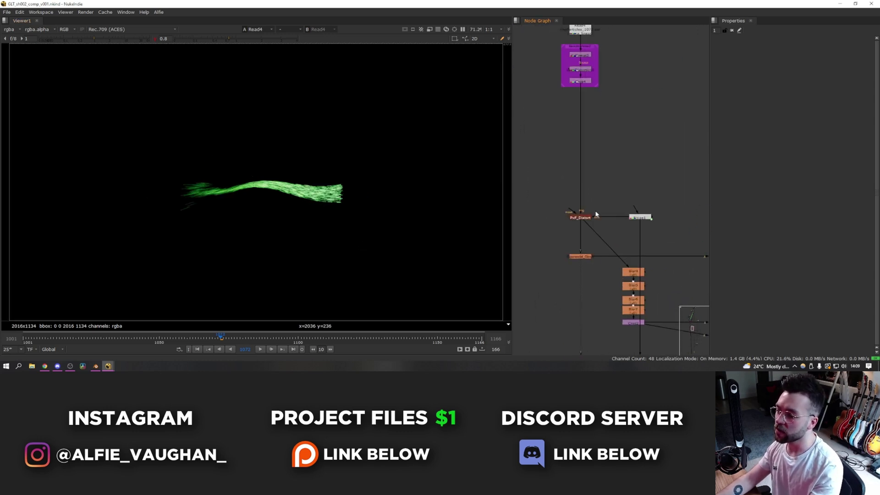
{"action": "key", "text": "1"}
{"action": "left_click_drag", "start_coordinate": [561, 202], "coordinate": [610, 265]}
{"action": "key", "text": "1"}
{"action": "left_click", "coordinate": [629, 258]}
{"action": "middle_click_drag", "start_coordinate": [631, 260], "coordinate": [598, 237]}
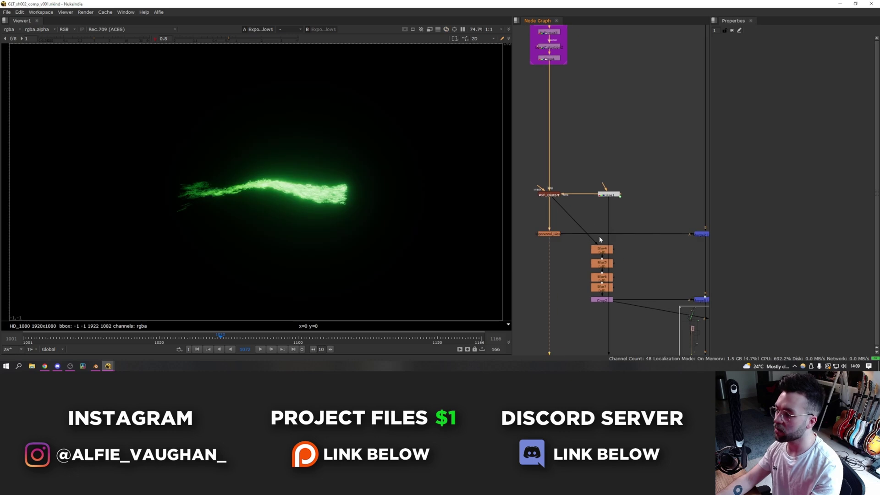
Display the PxF_Distort node's output and toggle the node off and on to compare the distorted particles.
{"action": "left_click_drag", "start_coordinate": [518, 179], "coordinate": [541, 194]}
{"action": "left_click_drag", "start_coordinate": [542, 194], "coordinate": [566, 208]}
{"action": "key", "text": "1"}
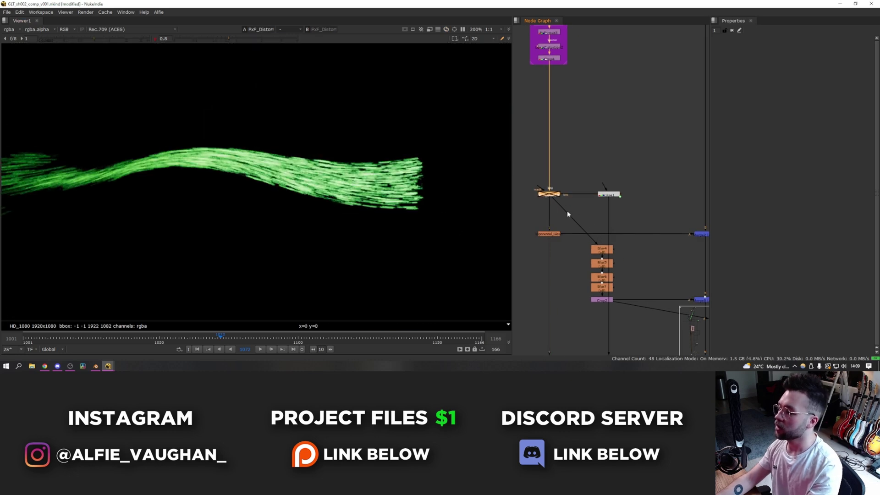
{"action": "key", "text": "d"}
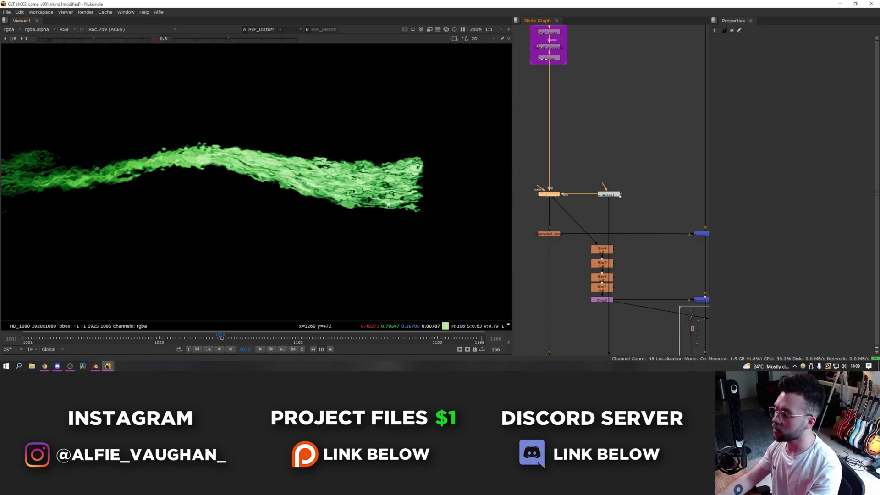
Display the glow node's result, view the beam merged over the plate at Merge2, and toggle that merge for comparison.
{"action": "scroll", "coordinate": [387, 203], "scroll_direction": "down", "scroll_amount": 3}
{"action": "middle_click_drag", "start_coordinate": [387, 205], "coordinate": [430, 221]}
{"action": "left_click_drag", "start_coordinate": [526, 226], "coordinate": [572, 258]}
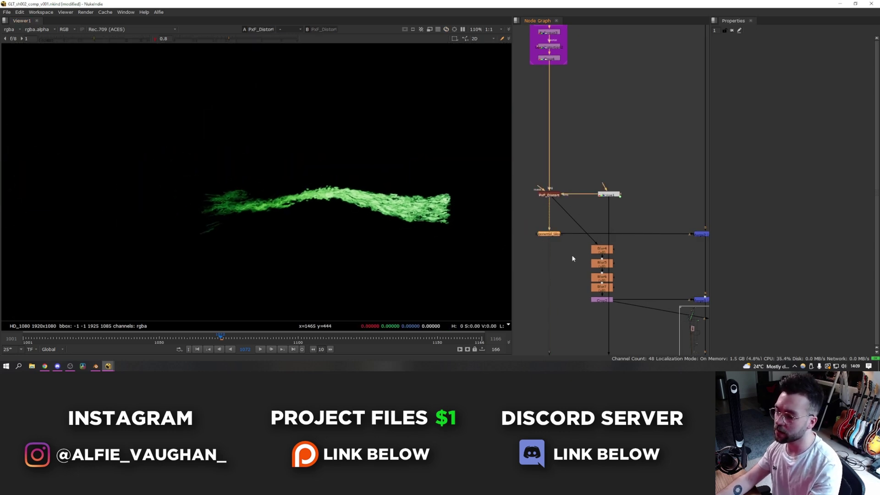
{"action": "key", "text": "1"}
{"action": "middle_click_drag", "start_coordinate": [706, 242], "coordinate": [654, 232]}
{"action": "left_click_drag", "start_coordinate": [682, 212], "coordinate": [665, 243]}
{"action": "key", "text": "1"}
{"action": "key", "text": "d"}
{"action": "middle_click_drag", "start_coordinate": [597, 200], "coordinate": [590, 214]}
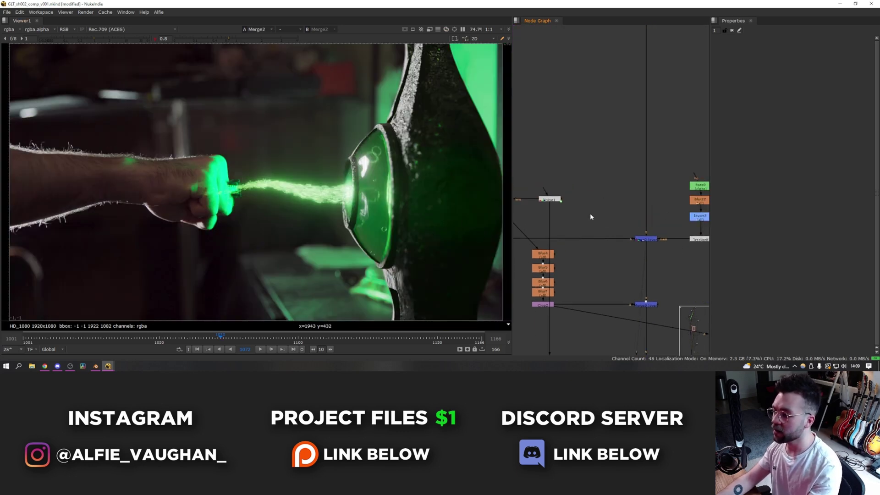
{"action": "key", "text": "f"}
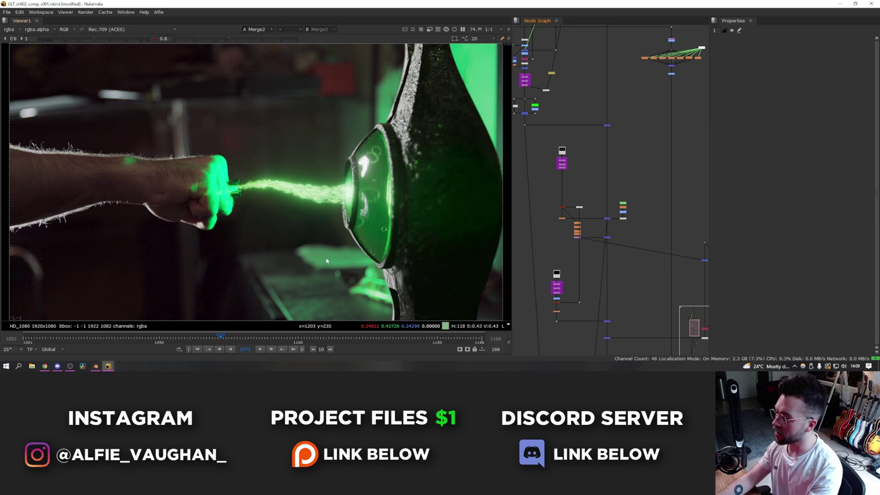
Switch to Blender and open the GLT_sh005.blend scene, discarding the unsaved changes to GLT_sh002.blend.
{"action": "left_click", "coordinate": [96, 366]}
{"action": "key", "text": "ctrl+o"}
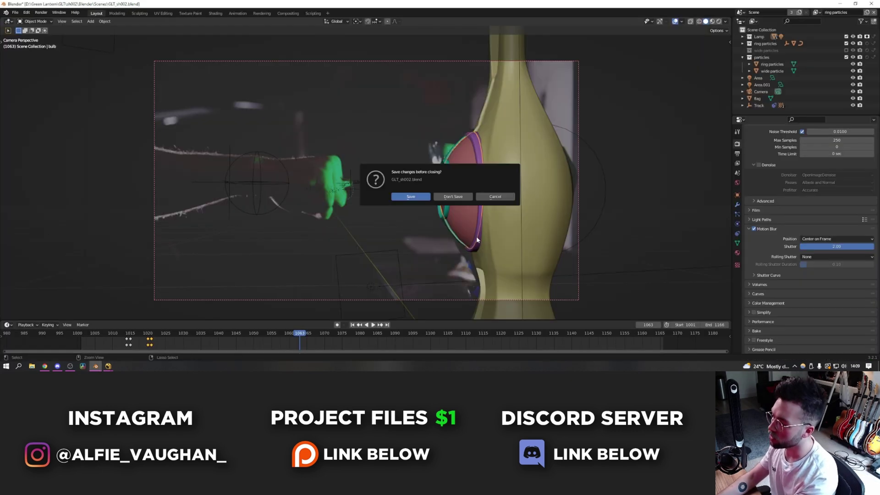
{"action": "left_click", "coordinate": [453, 197]}
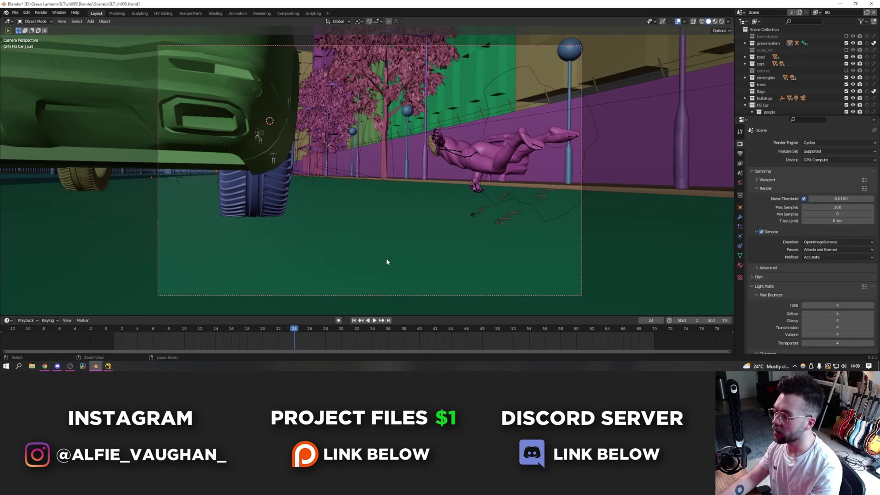
Play the shot's animation and examine the street set's buildings, trees, road, fence and streetlights from outside the camera.
{"action": "key", "text": "space"}
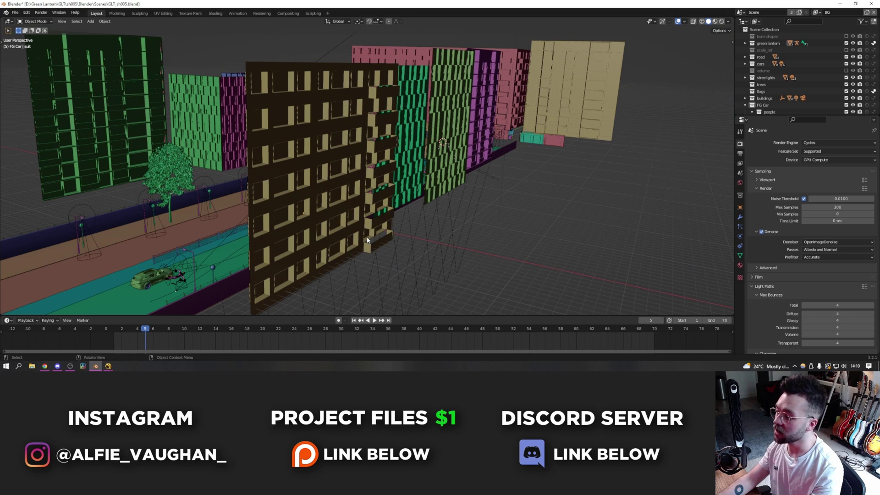
{"action": "middle_click_drag", "start_coordinate": [383, 243], "coordinate": [358, 148]}
{"action": "middle_click_drag", "start_coordinate": [303, 260], "coordinate": [337, 228]}
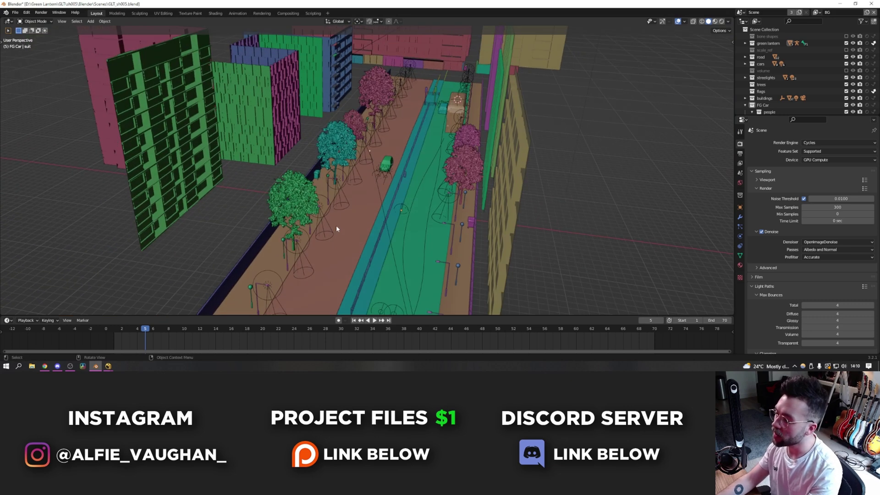
{"action": "middle_click_drag", "start_coordinate": [420, 153], "coordinate": [367, 173], "text": "shift"}
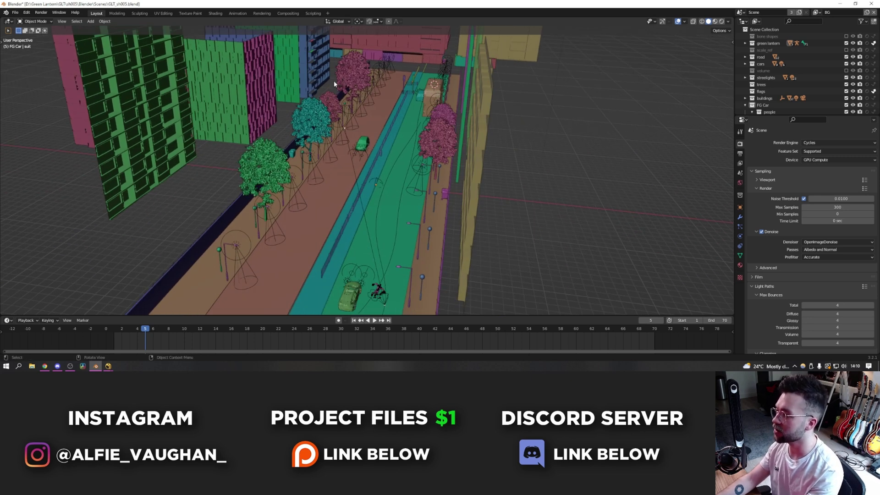
{"action": "middle_click_drag", "start_coordinate": [385, 64], "coordinate": [363, 169], "text": "shift"}
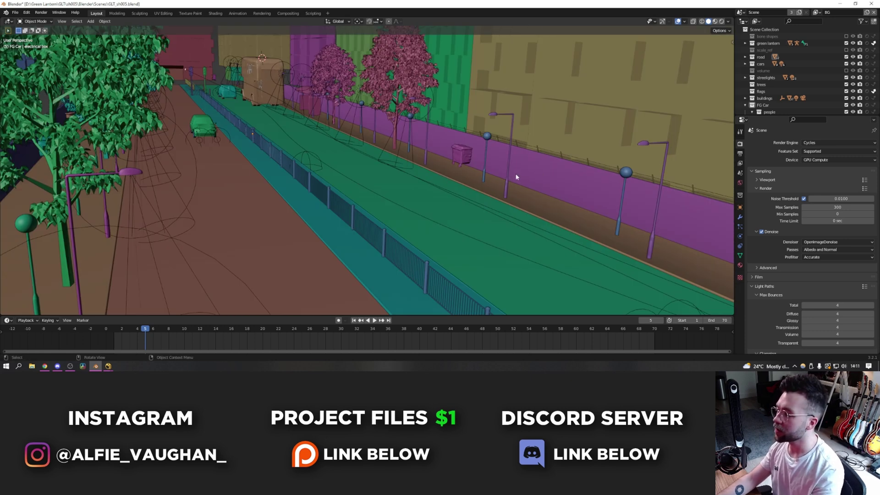
{"action": "mouse_move", "coordinate": [453, 194]}
{"action": "middle_mouse_down"}
{"action": "mouse_move", "coordinate": [412, 202]}
{"action": "mouse_move", "coordinate": [403, 191]}
{"action": "mouse_move", "coordinate": [453, 185]}
{"action": "middle_mouse_up"}
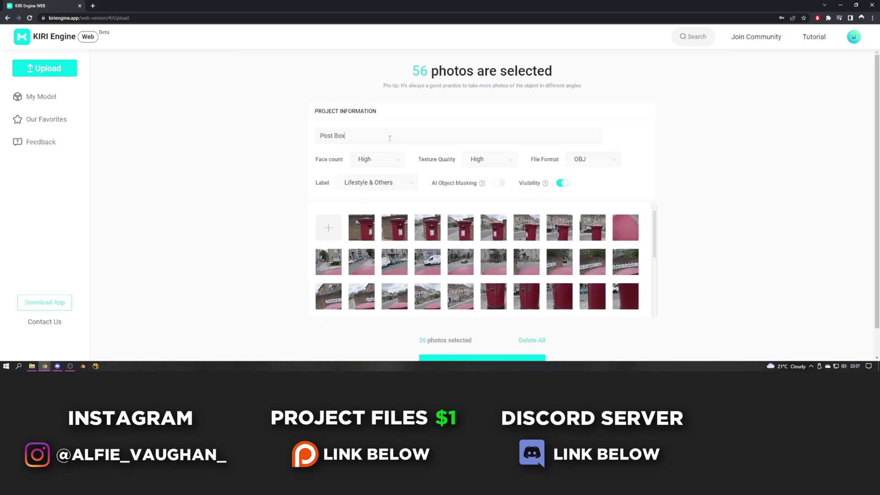
Keep the Post Box project's label as Lifestyle & Others and start creating its 3D model from the selected photos.
{"action": "left_click", "coordinate": [383, 183]}
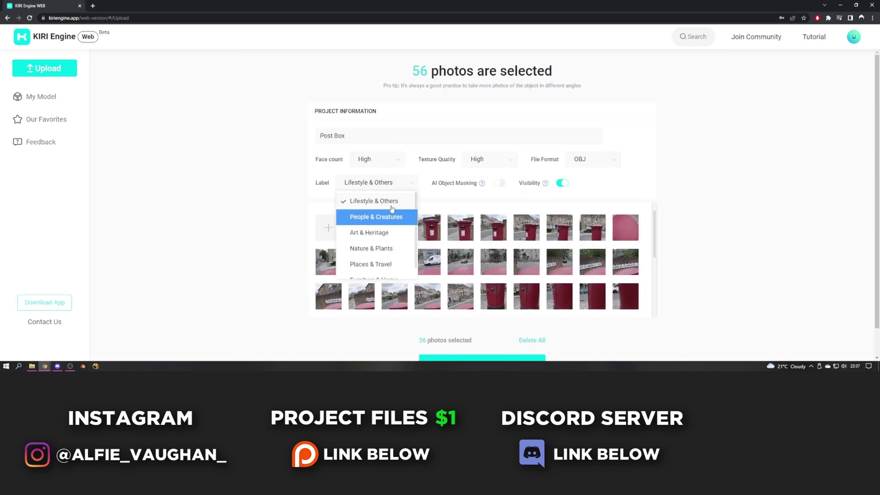
{"action": "scroll", "coordinate": [390, 209], "scroll_direction": "down", "scroll_amount": 1}
{"action": "left_click", "coordinate": [379, 204]}
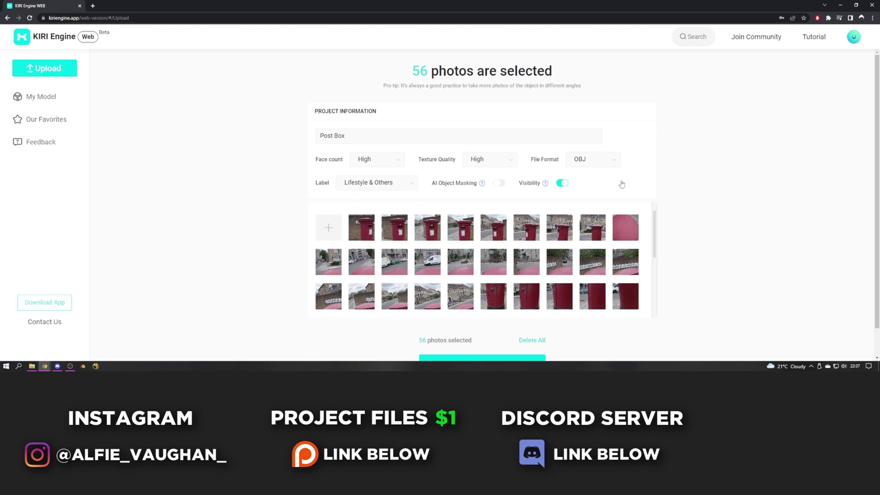
{"action": "scroll", "coordinate": [622, 184], "scroll_direction": "down", "scroll_amount": 2}
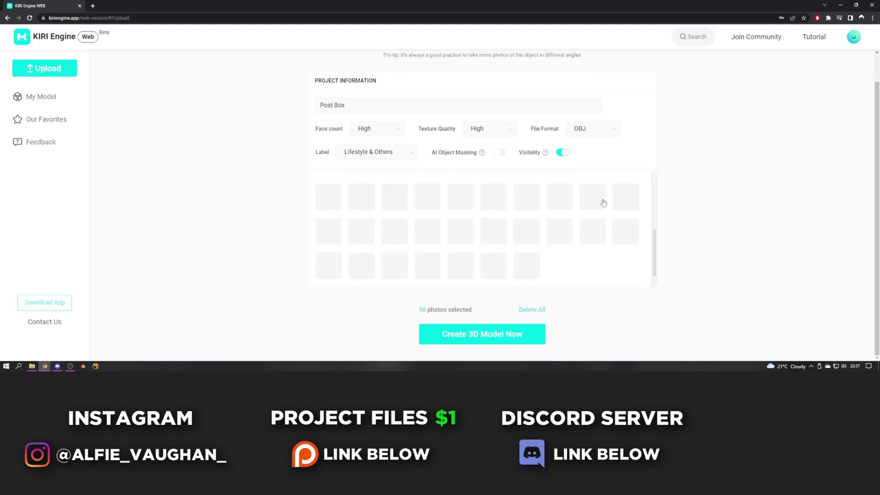
{"action": "left_click", "coordinate": [501, 334]}
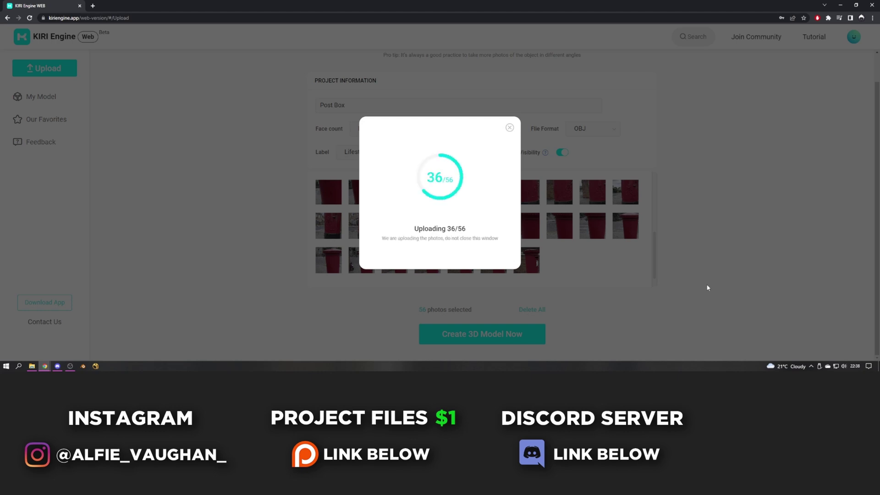
Finish the post box upload and open another object's folder within the Photoscans Photos folder.
{"action": "left_click", "coordinate": [422, 255]}
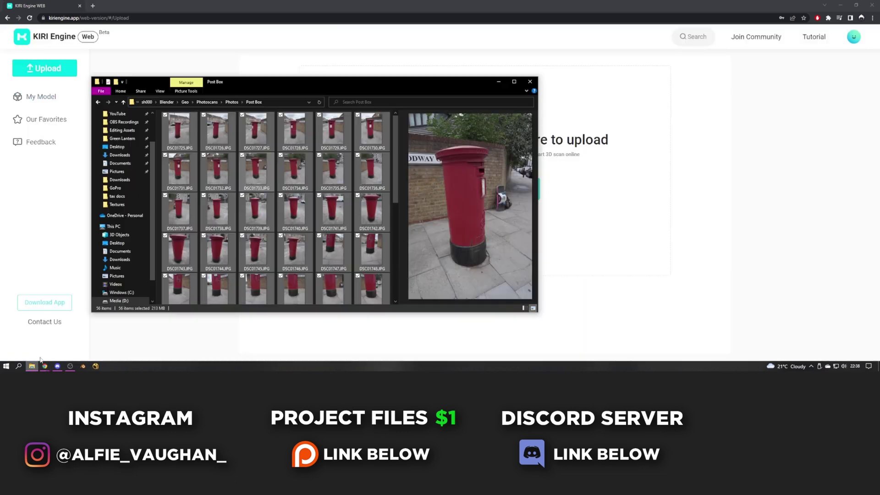
{"action": "left_click", "coordinate": [228, 103]}
{"action": "double_click", "coordinate": [217, 137]}
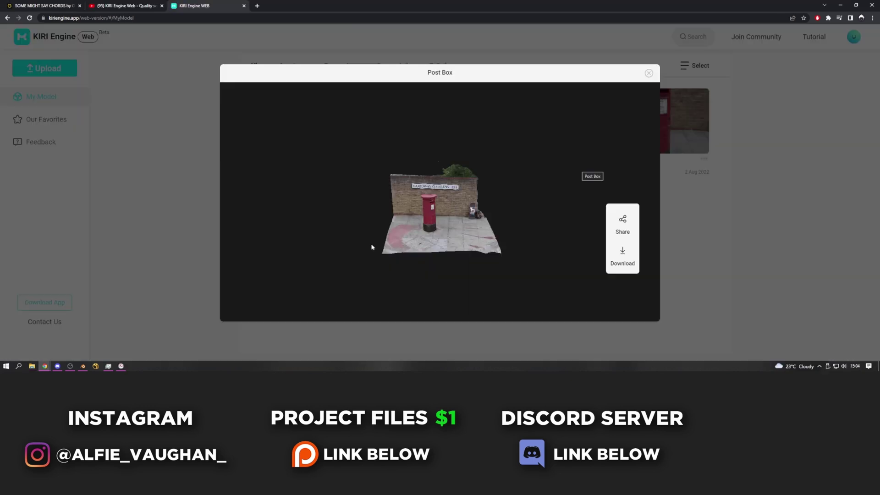
Inspect the finished Post Box scan up close in 3D and extract the downloaded model archive in the Downloads folder.
{"action": "scroll", "coordinate": [372, 247], "scroll_direction": "up", "scroll_amount": 5}
{"action": "left_click_drag", "start_coordinate": [463, 255], "coordinate": [391, 253]}
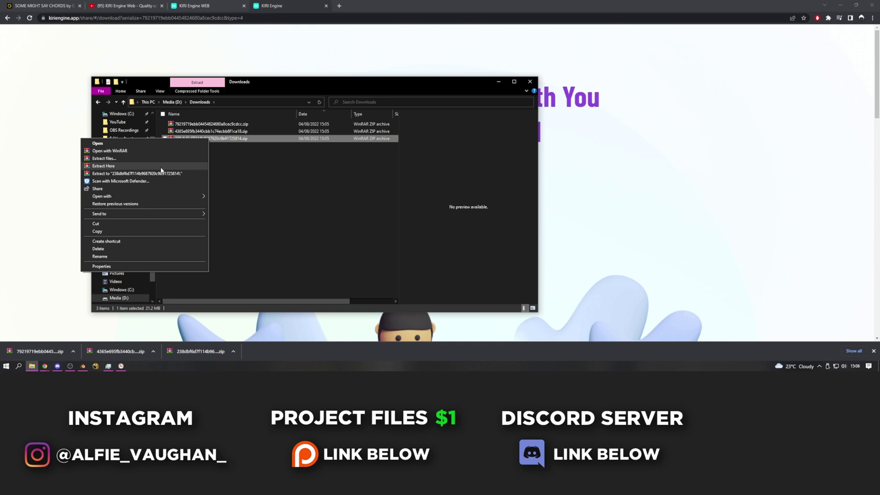
{"action": "left_click", "coordinate": [161, 166]}
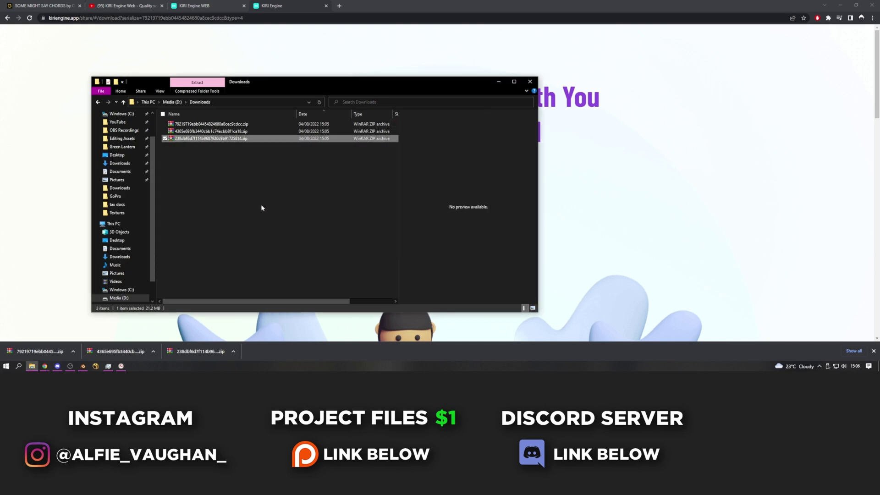
{"action": "left_click", "coordinate": [208, 174]}
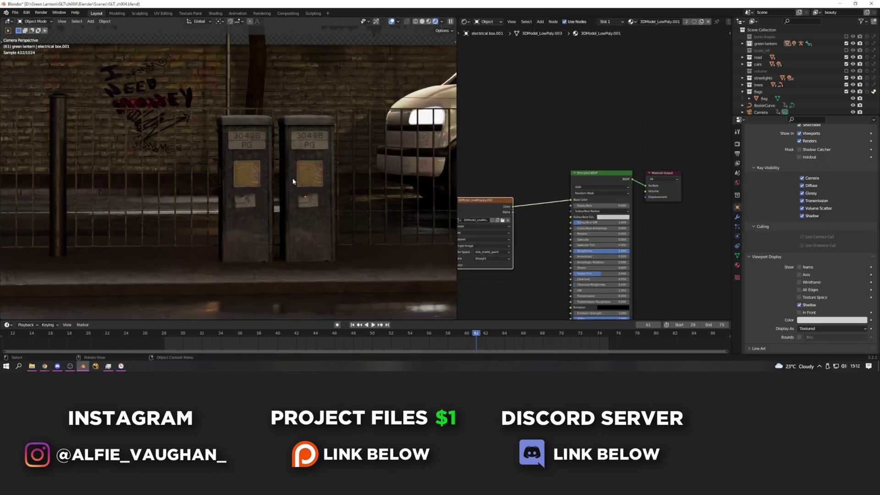
Limit the rendered camera view to a region around the two electrical boxes.
{"action": "key", "text": "ctrl+b"}
{"action": "left_click_drag", "start_coordinate": [185, 93], "coordinate": [351, 295]}
{"action": "middle_click_drag", "start_coordinate": [600, 208], "coordinate": [580, 191]}
Add a Bump node driven by the electrical box's image texture and connect it to the Principled BSDF's normal.
{"action": "key", "text": "g"}
{"action": "left_click", "coordinate": [530, 154]}
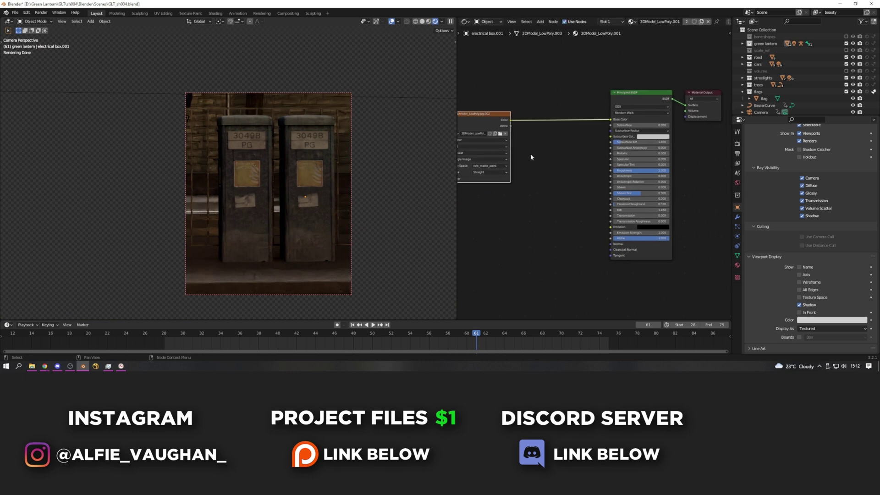
{"action": "left_click", "coordinate": [497, 161]}
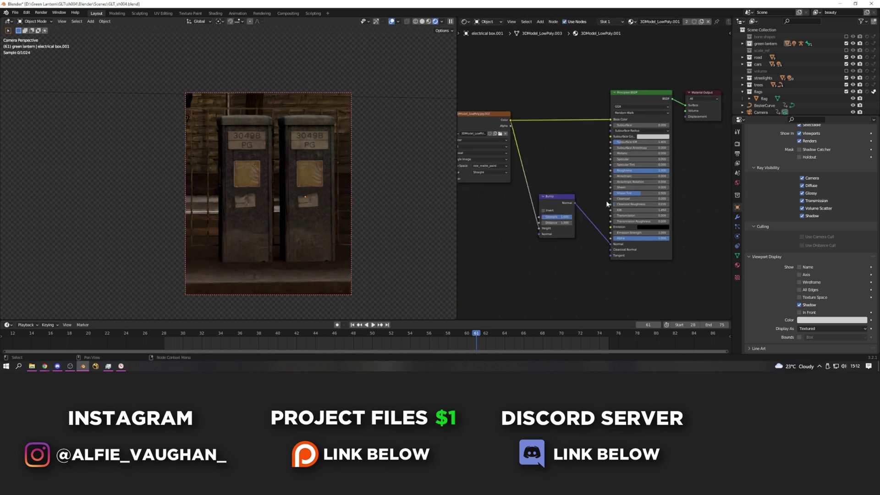
Set the electrical box material's Metallic to 1.000 and lower its Roughness.
{"action": "mouse_move", "coordinate": [615, 137]}
{"action": "left_mouse_down"}
{"action": "mouse_move", "coordinate": [667, 136]}
{"action": "mouse_move", "coordinate": [600, 140]}
{"action": "left_mouse_up"}
{"action": "left_click_drag", "start_coordinate": [613, 157], "coordinate": [694, 158]}
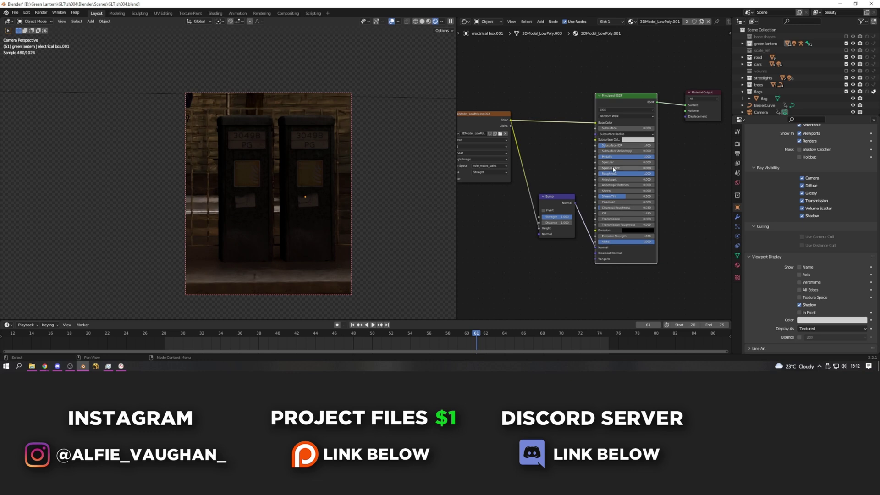
{"action": "left_click_drag", "start_coordinate": [614, 173], "coordinate": [556, 174]}
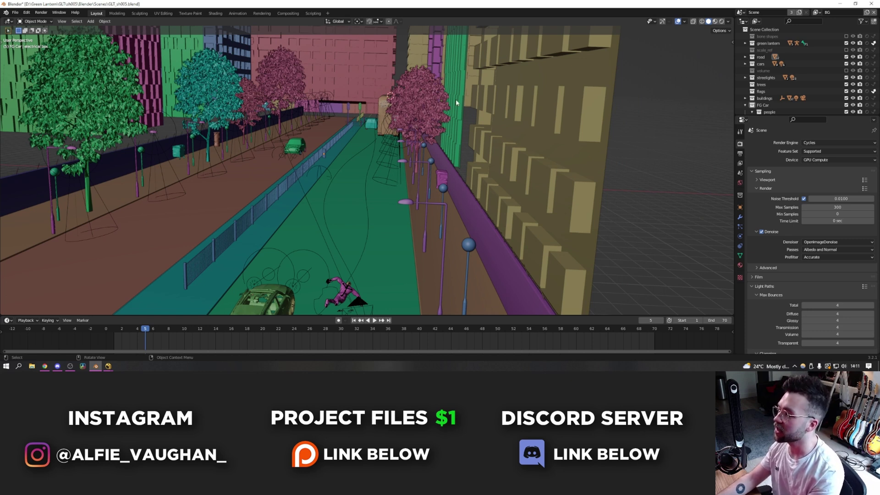
Look over the props placed along both sides of the street in the sh005 scene.
{"action": "middle_click_drag", "start_coordinate": [440, 181], "coordinate": [443, 193]}
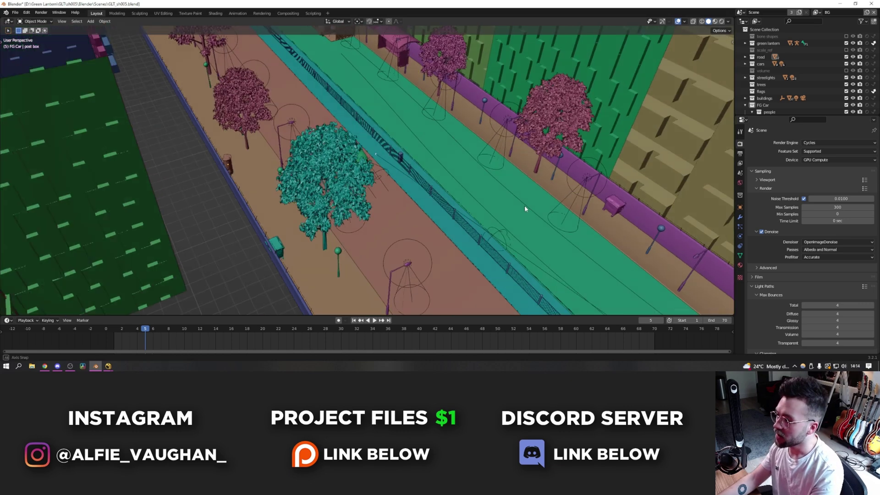
{"action": "mouse_move", "coordinate": [524, 205]}
{"action": "middle_mouse_down"}
{"action": "mouse_move", "coordinate": [497, 189]}
{"action": "mouse_move", "coordinate": [460, 221]}
{"action": "mouse_move", "coordinate": [526, 158]}
{"action": "mouse_move", "coordinate": [487, 141]}
{"action": "middle_mouse_up"}
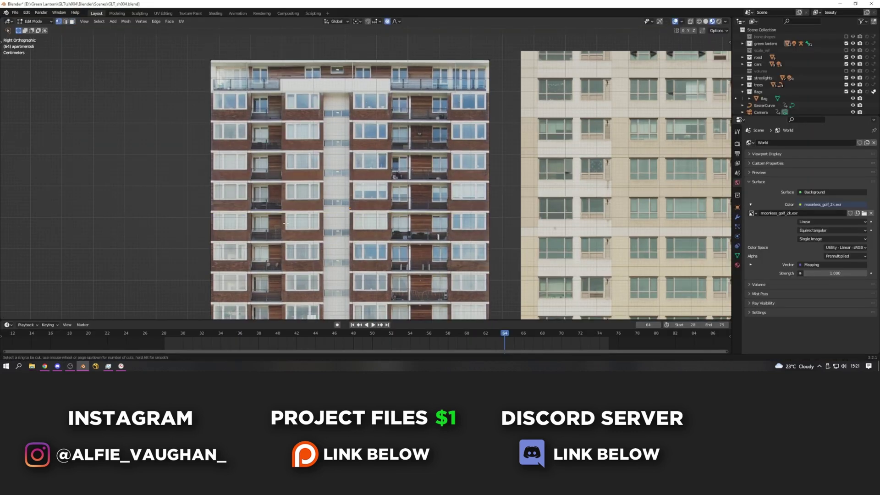
Add a loop cut to the apartments6 facade and slide it into line with the building's photo texture.
{"action": "left_click", "coordinate": [202, 201]}
{"action": "key", "text": "g"}
{"action": "key", "text": "g"}
{"action": "scroll", "coordinate": [202, 200], "scroll_direction": "up", "scroll_amount": 3}
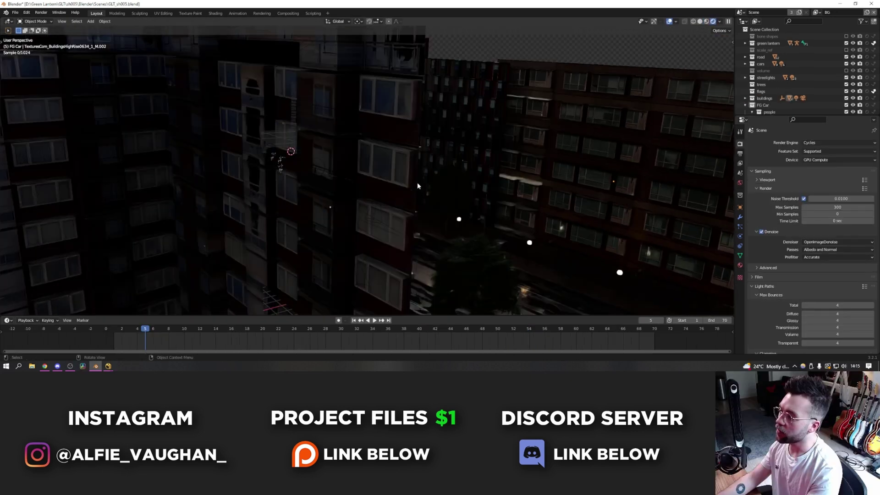
Examine the rendered night street, including the parked bus, the bus stop and its Rogue One poster up close.
{"action": "key", "text": "KP_0"}
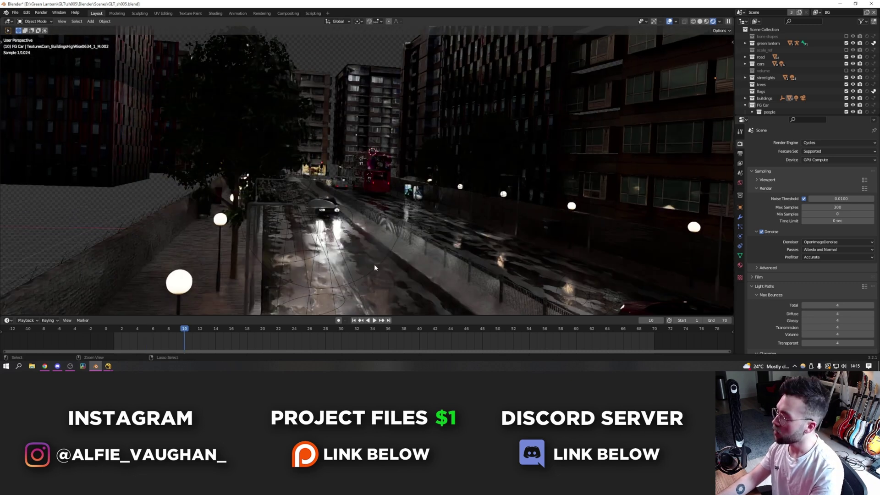
{"action": "scroll", "coordinate": [374, 264], "scroll_direction": "up", "scroll_amount": 6}
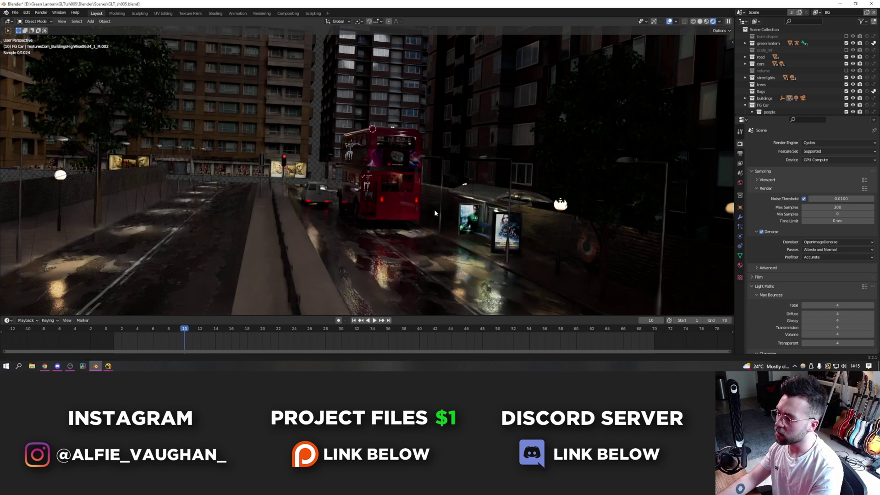
{"action": "middle_click_drag", "start_coordinate": [435, 210], "coordinate": [474, 221], "text": "shift"}
{"action": "scroll", "coordinate": [408, 222], "scroll_direction": "up", "scroll_amount": 2}
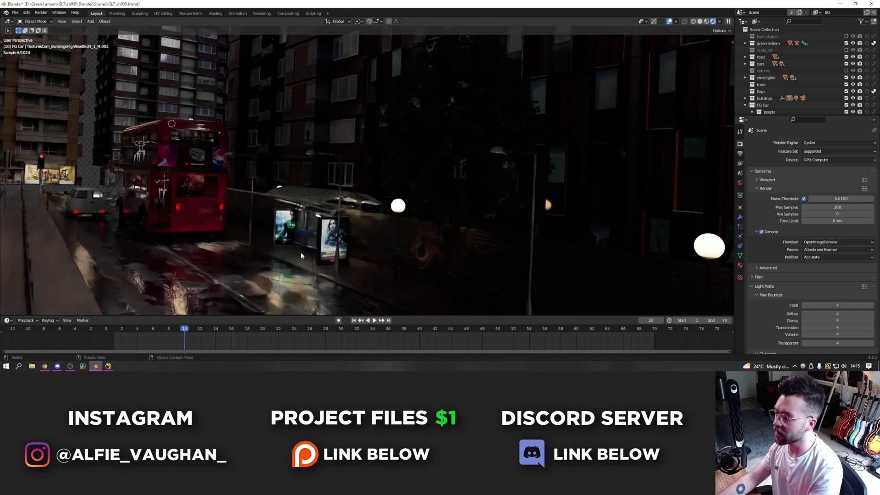
{"action": "middle_click_drag", "start_coordinate": [338, 223], "coordinate": [376, 244]}
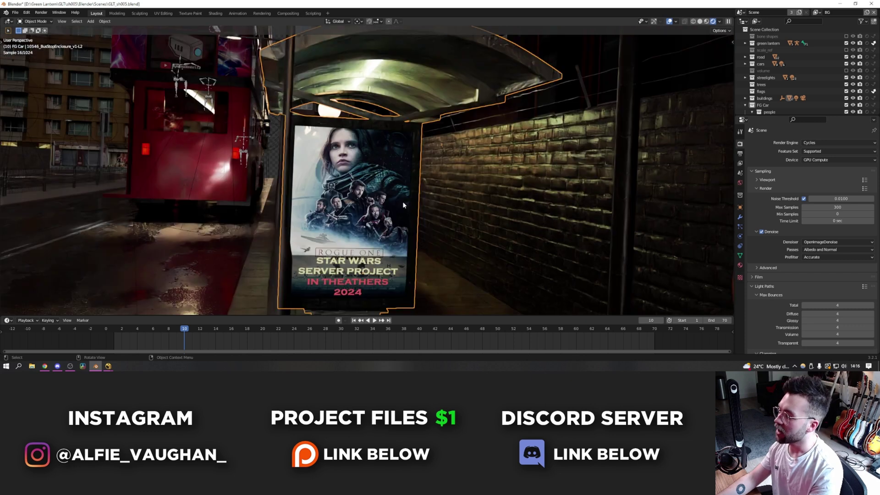
{"action": "middle_click_drag", "start_coordinate": [403, 202], "coordinate": [285, 177]}
{"action": "middle_click_drag", "start_coordinate": [362, 236], "coordinate": [284, 225]}
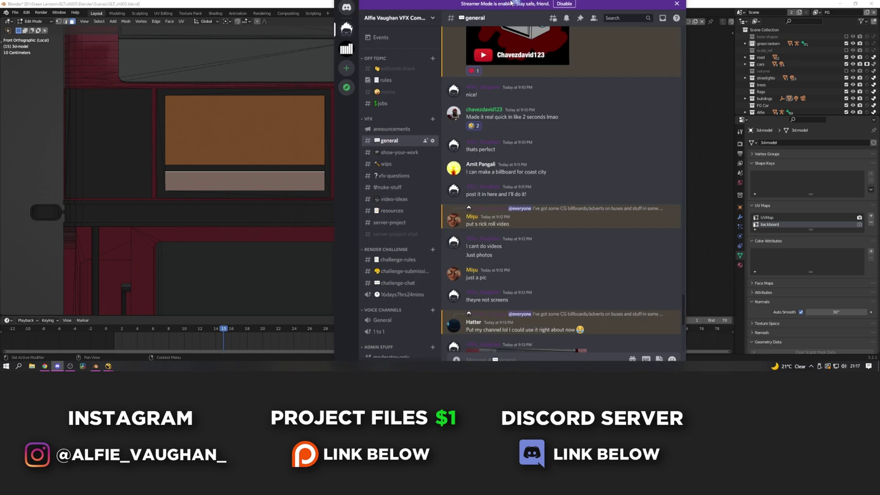
Enlarge Discord and look through the general channel for community suggestions for the billboards and bus adverts.
{"action": "double_click", "coordinate": [512, 3]}
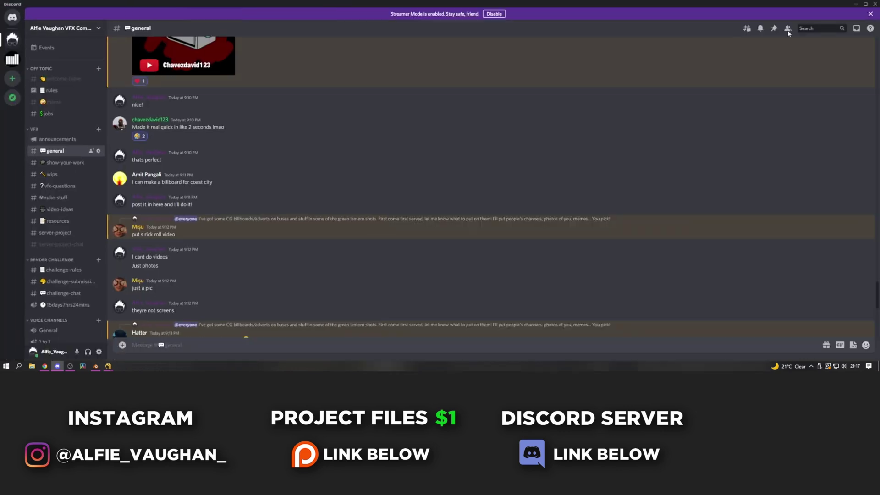
{"action": "scroll", "coordinate": [139, 312], "scroll_direction": "up", "scroll_amount": 10}
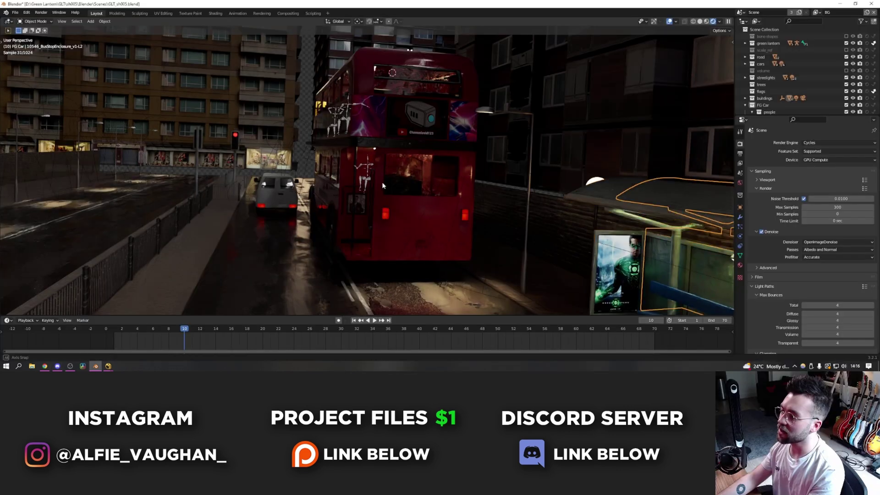
Clear the bus stop selection in the sh005 scene and play the shot through the camera.
{"action": "mouse_move", "coordinate": [472, 185]}
{"action": "middle_mouse_down"}
{"action": "mouse_move", "coordinate": [392, 189]}
{"action": "mouse_move", "coordinate": [422, 186]}
{"action": "middle_mouse_up"}
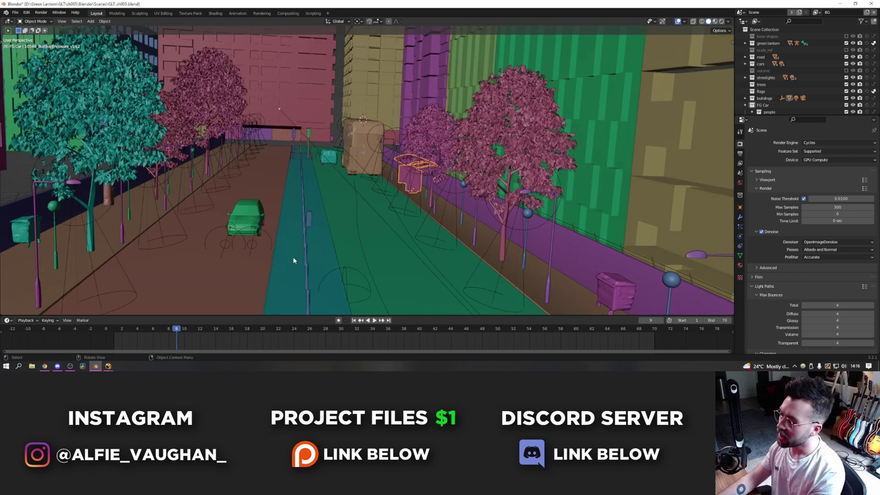
{"action": "key", "text": "alt+a"}
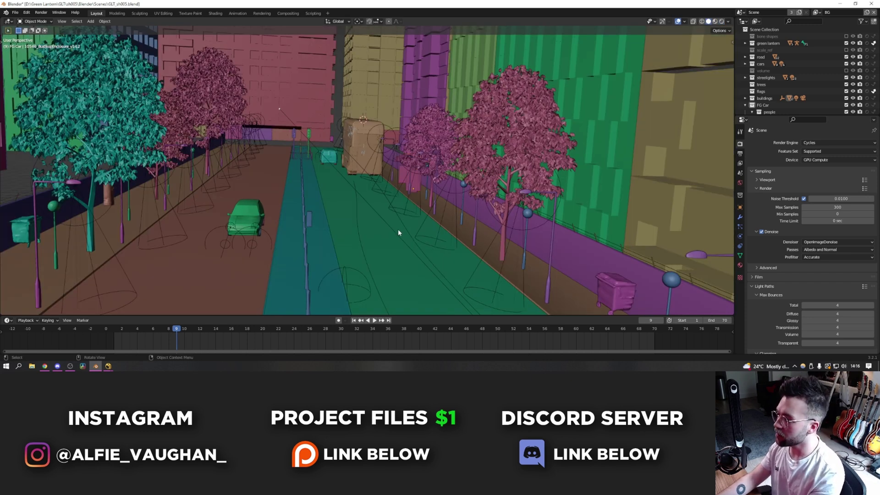
{"action": "key", "text": "KP_0"}
{"action": "key", "text": "space"}
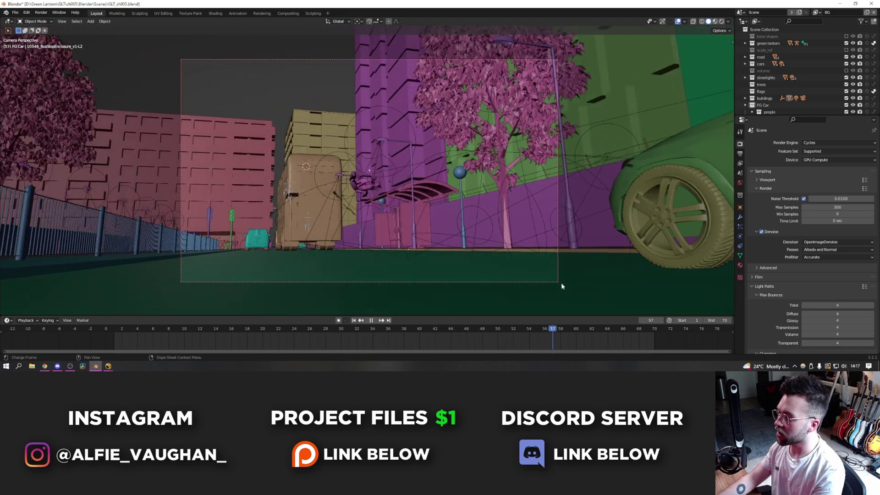
{"action": "key", "text": "space"}
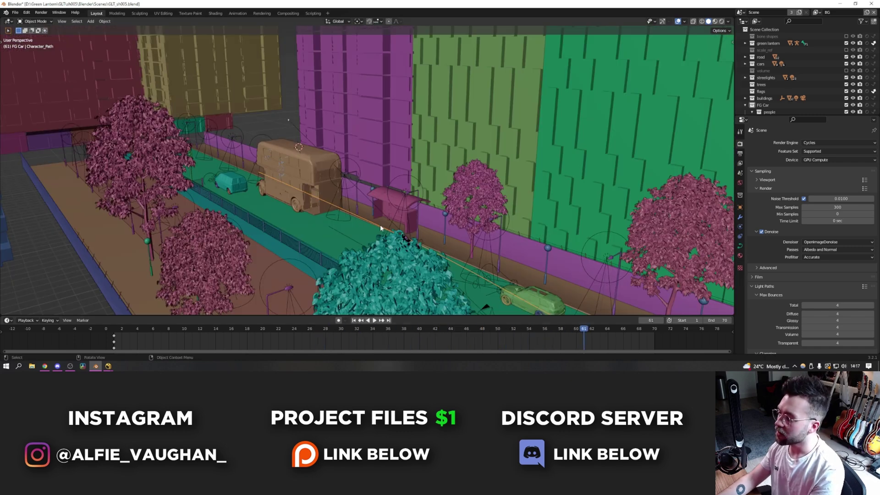
Select the camera and the camera path, and examine the path's animation settings and playback from above the street.
{"action": "scroll", "coordinate": [383, 230], "scroll_direction": "down", "scroll_amount": 3}
{"action": "middle_click_drag", "start_coordinate": [383, 229], "coordinate": [328, 258]}
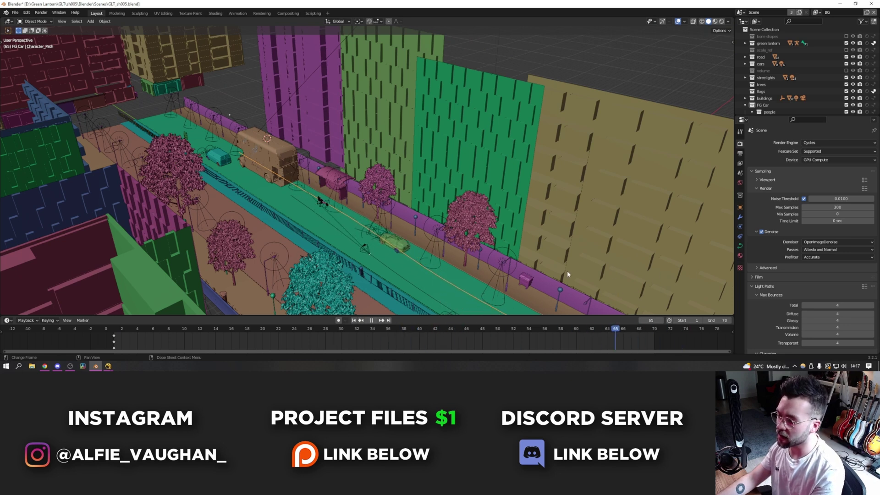
{"action": "key", "text": "Escape"}
{"action": "left_click", "coordinate": [375, 254]}
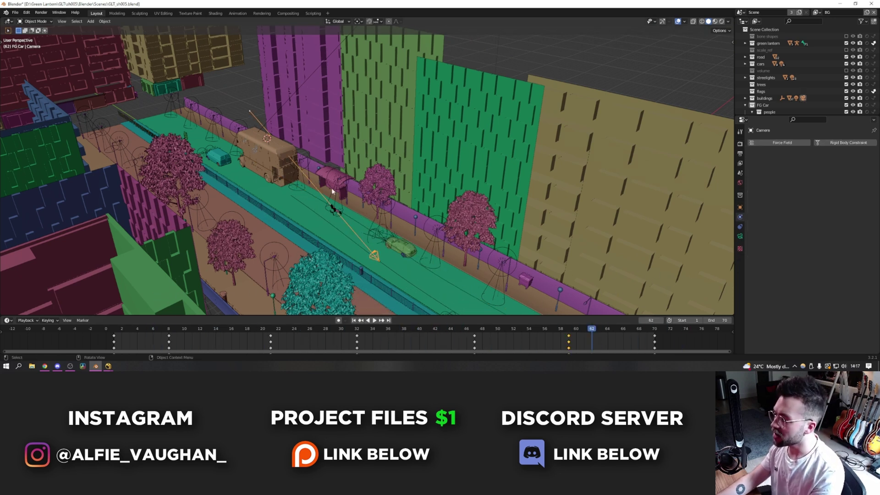
{"action": "left_click", "coordinate": [740, 227]}
{"action": "middle_click_drag", "start_coordinate": [422, 264], "coordinate": [347, 243]}
{"action": "left_click", "coordinate": [346, 243]}
{"action": "left_click", "coordinate": [739, 246]}
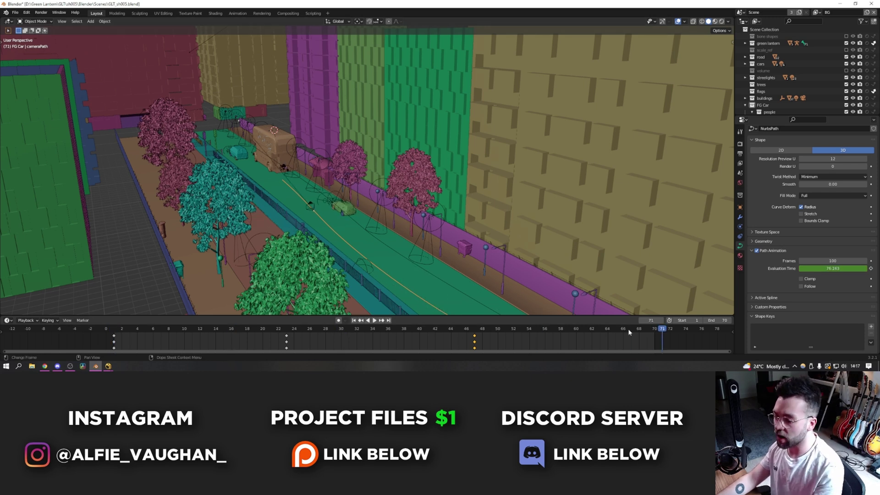
{"action": "key", "text": "space"}
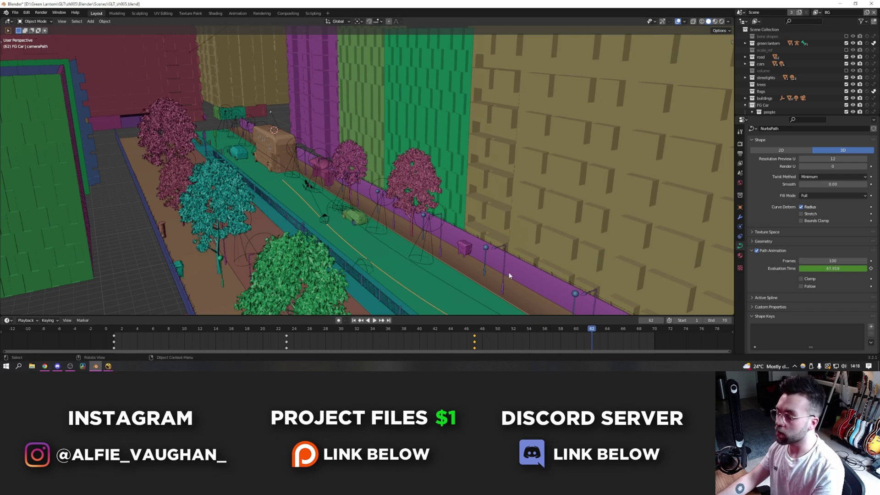
Select the shot camera and review its animated move through the camera view by playing and scrubbing the timeline.
{"action": "middle_click_drag", "start_coordinate": [447, 290], "coordinate": [296, 201]}
{"action": "left_click", "coordinate": [288, 198]}
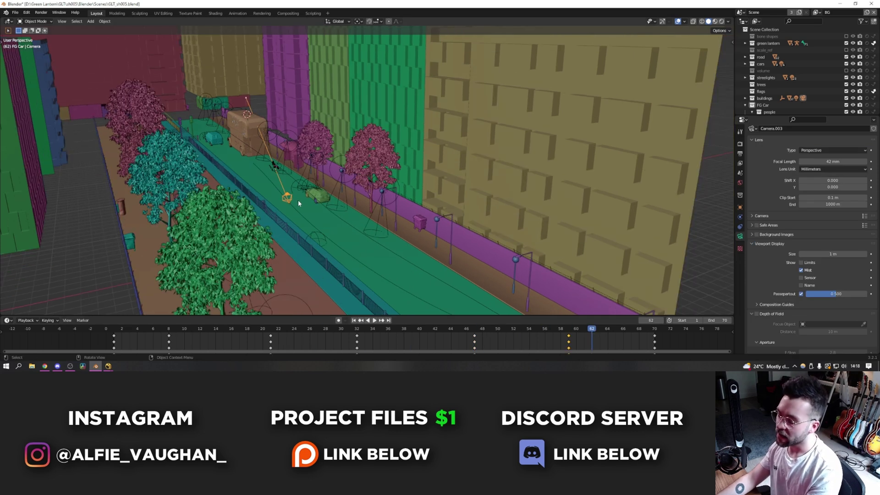
{"action": "key", "text": "KP_0"}
{"action": "key", "text": "space"}
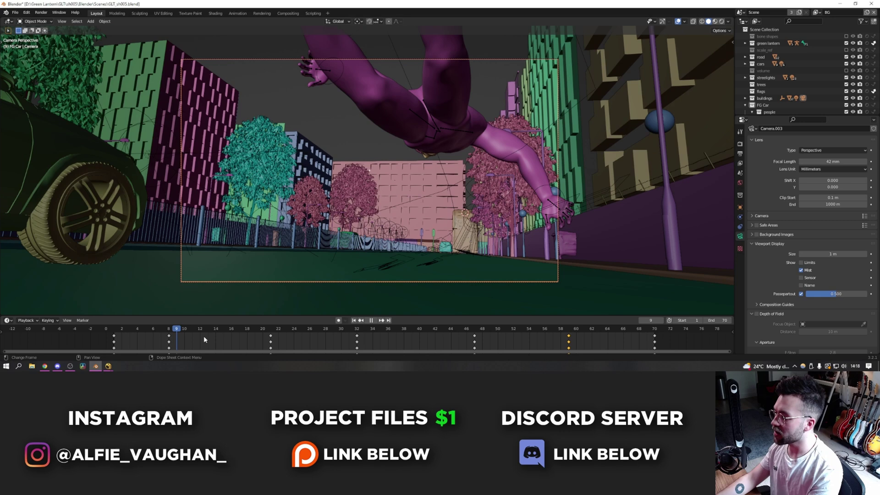
{"action": "left_click_drag", "start_coordinate": [204, 337], "coordinate": [531, 286]}
Select the character's suit rig and study its motion along the street from above by scrubbing and playing the animation.
{"action": "left_click", "coordinate": [368, 185]}
{"action": "left_click_drag", "start_coordinate": [441, 332], "coordinate": [394, 328]}
{"action": "middle_click_drag", "start_coordinate": [415, 216], "coordinate": [433, 245]}
{"action": "scroll", "coordinate": [432, 240], "scroll_direction": "up", "scroll_amount": 3}
{"action": "middle_click_drag", "start_coordinate": [370, 251], "coordinate": [395, 146]}
{"action": "mouse_move", "coordinate": [382, 305]}
{"action": "middle_mouse_down", "text": "shift"}
{"action": "mouse_move", "coordinate": [375, 213]}
{"action": "mouse_move", "coordinate": [368, 270]}
{"action": "middle_mouse_up", "text": "shift"}
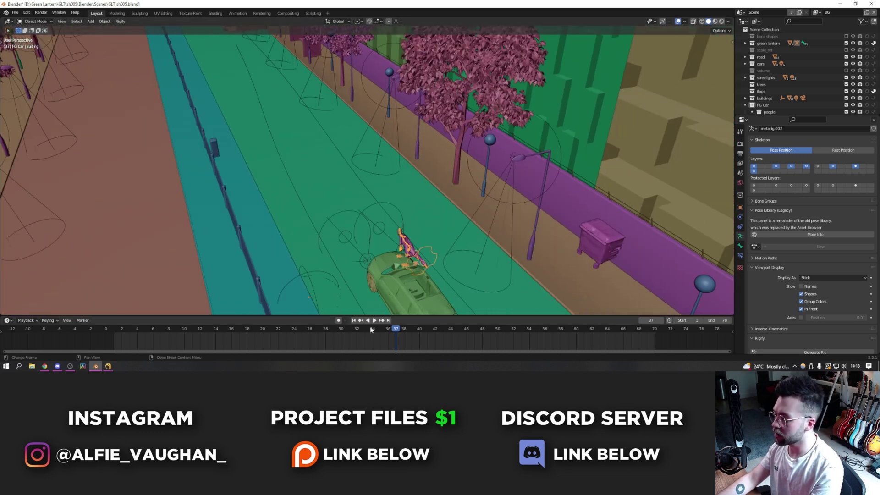
{"action": "left_click_drag", "start_coordinate": [371, 330], "coordinate": [286, 327]}
{"action": "key", "text": "space"}
{"action": "key", "text": "space"}
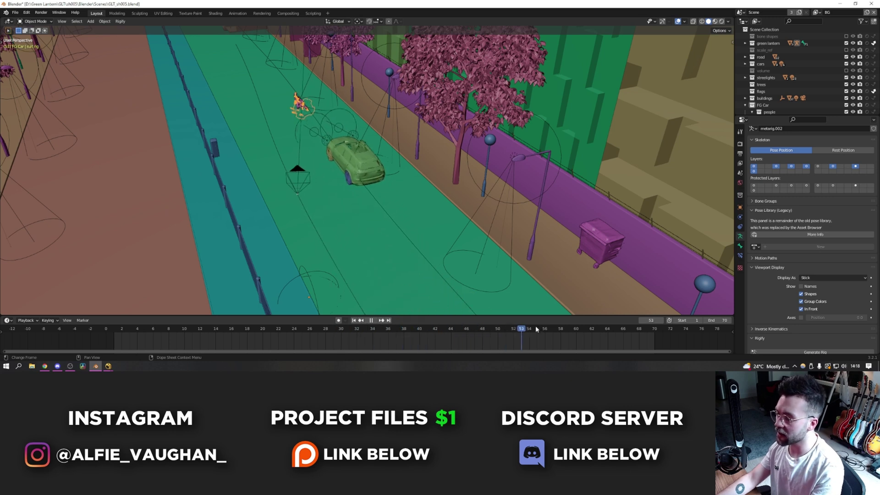
{"action": "key", "text": "space"}
Preview the street set in rendered shading and examine the sky environment surrounding it from a distance.
{"action": "key", "text": "z"}
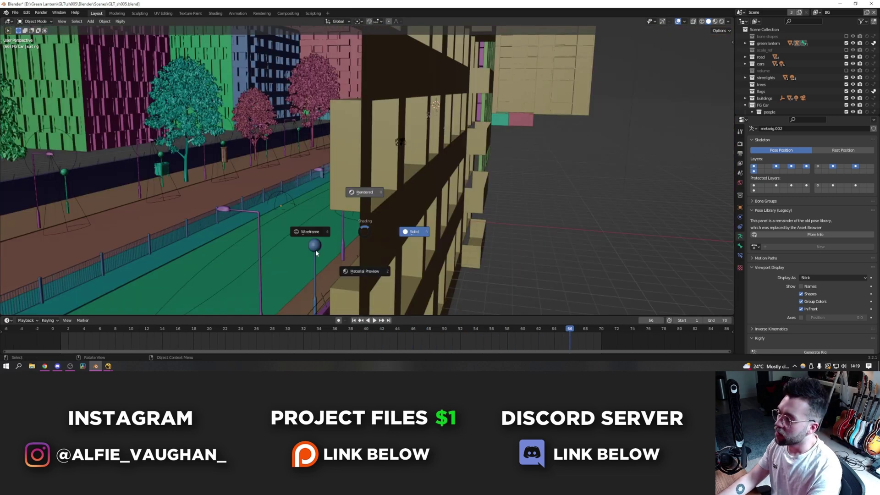
{"action": "left_click", "coordinate": [365, 192]}
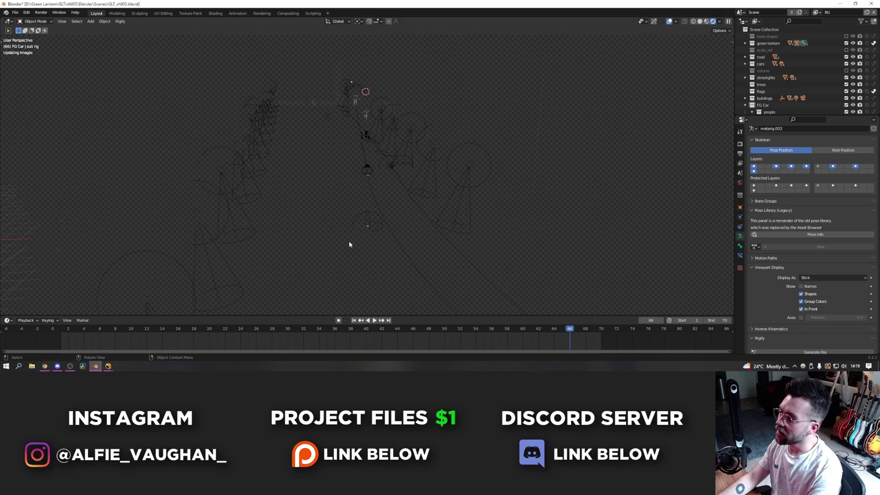
{"action": "left_click", "coordinate": [740, 183]}
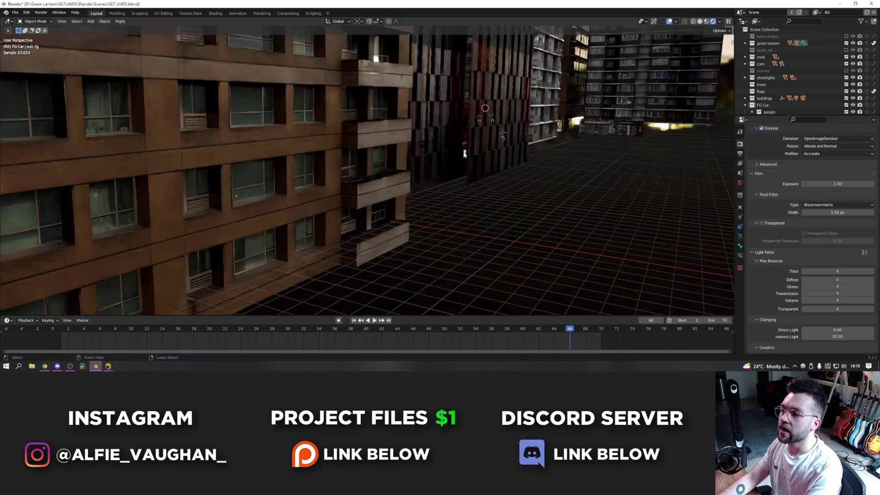
{"action": "scroll", "coordinate": [410, 243], "scroll_direction": "down", "scroll_amount": 12}
{"action": "middle_click_drag", "start_coordinate": [434, 205], "coordinate": [434, 141]}
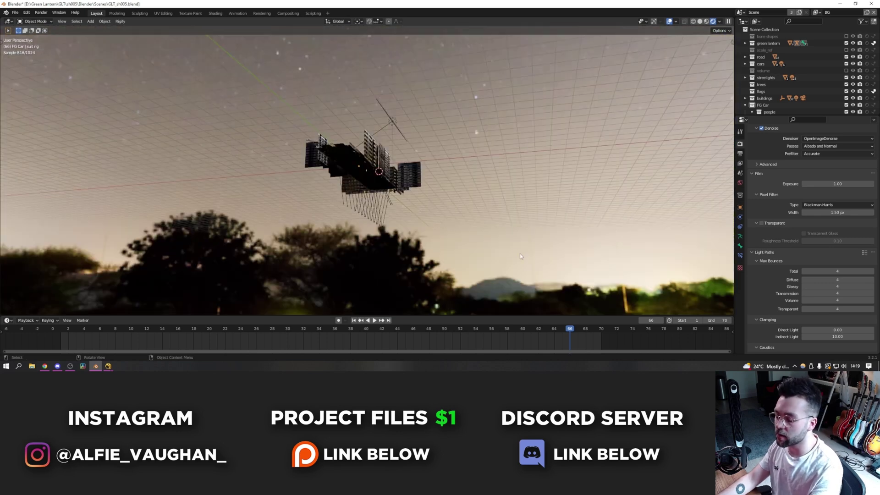
Enable Transparent for the film and check the rendered camera view, scrubbing back to frame 36.
{"action": "key", "text": "KP_0"}
{"action": "left_click", "coordinate": [761, 222]}
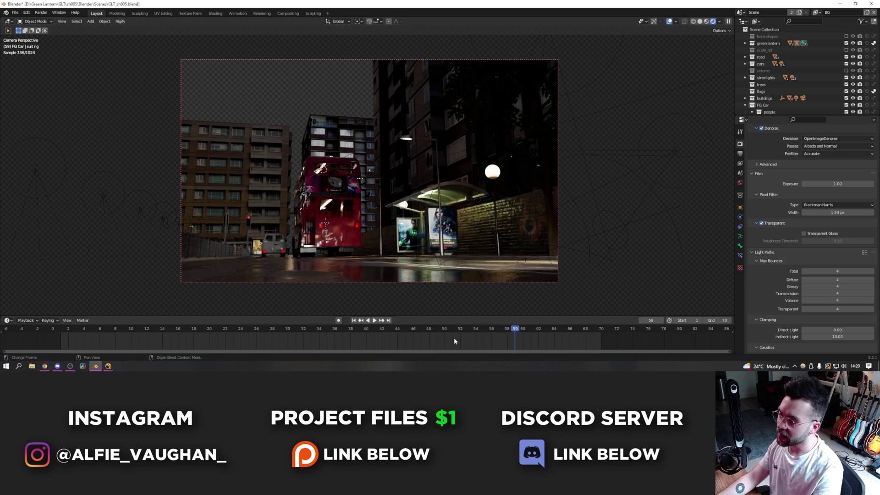
{"action": "left_click_drag", "start_coordinate": [455, 342], "coordinate": [333, 330]}
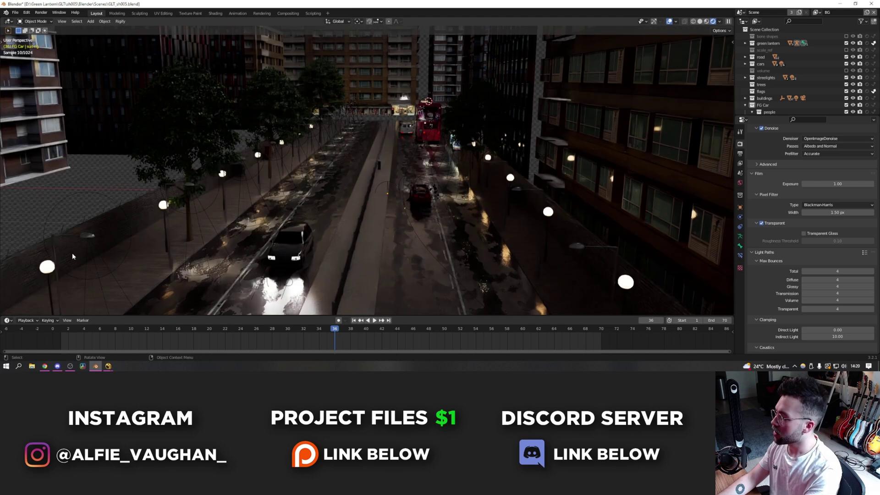
Select a streetlight's spot light and examine how the streetlights illuminate the wet road, pavement and walls.
{"action": "middle_click_drag", "start_coordinate": [448, 171], "coordinate": [469, 220]}
{"action": "scroll", "coordinate": [502, 212], "scroll_direction": "up", "scroll_amount": 2}
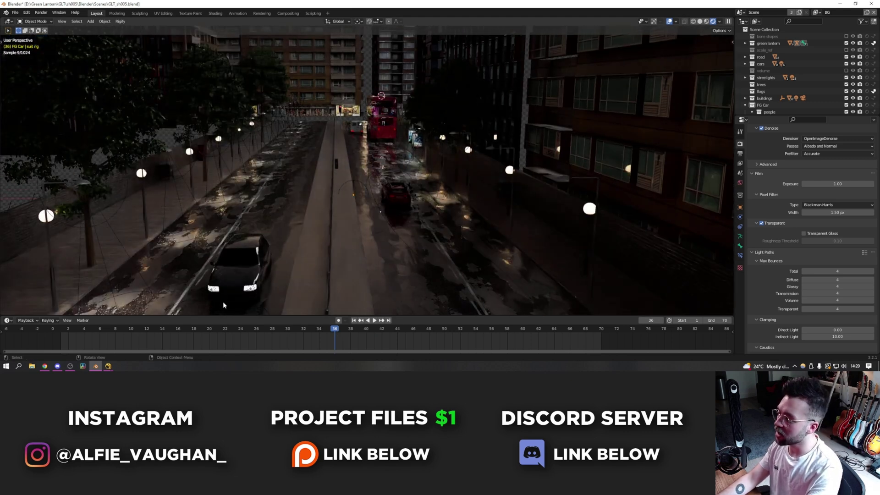
{"action": "middle_click_drag", "start_coordinate": [288, 249], "coordinate": [204, 189]}
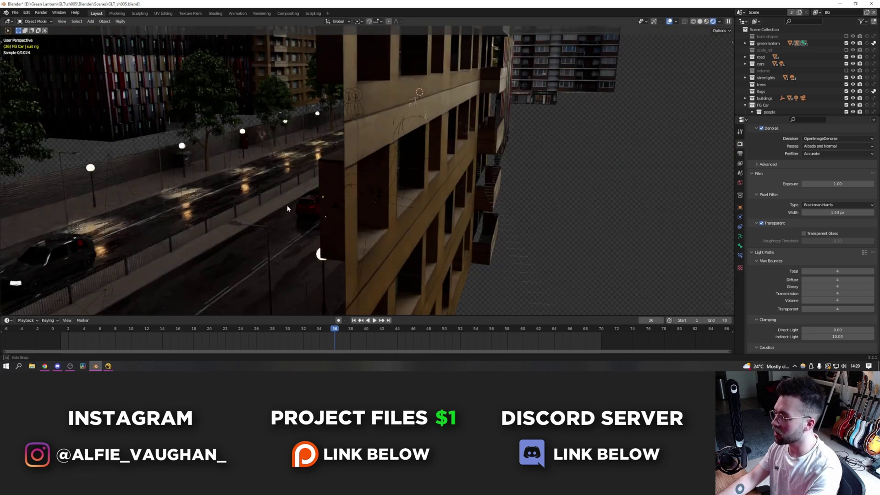
{"action": "middle_click_drag", "start_coordinate": [287, 205], "coordinate": [180, 186]}
{"action": "left_click", "coordinate": [180, 186]}
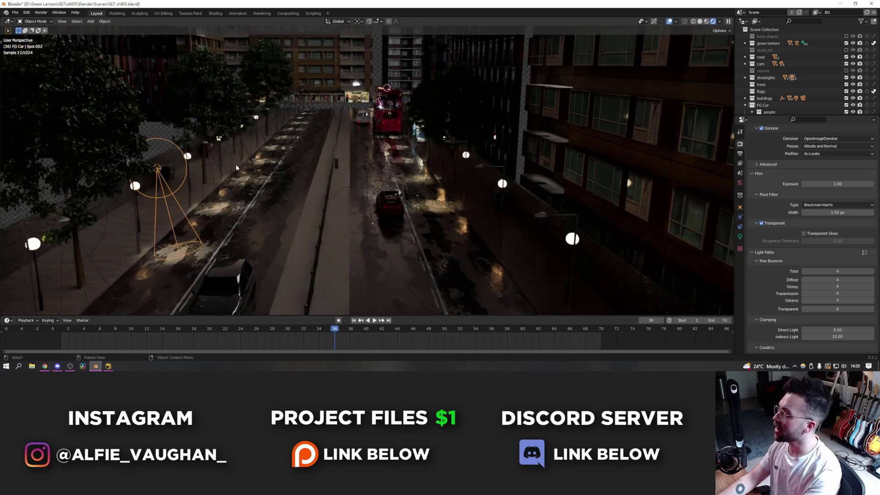
{"action": "key", "text": "shift+a"}
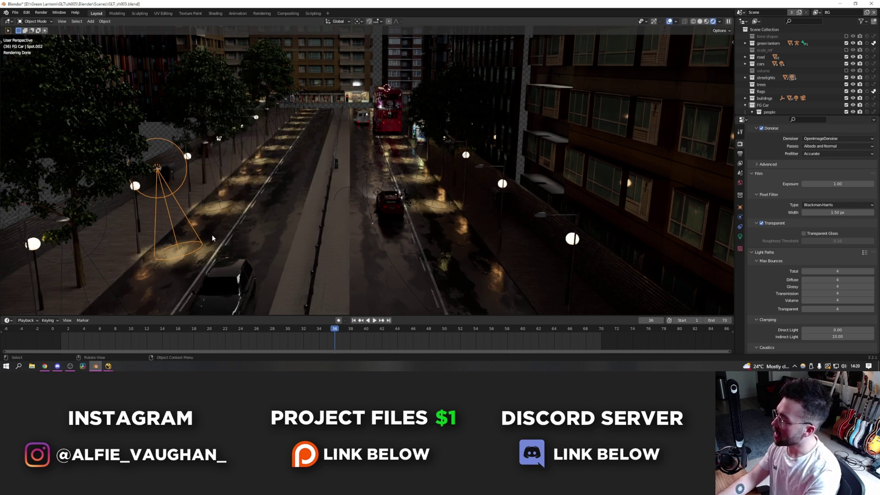
{"action": "middle_click_drag", "start_coordinate": [211, 235], "coordinate": [209, 216]}
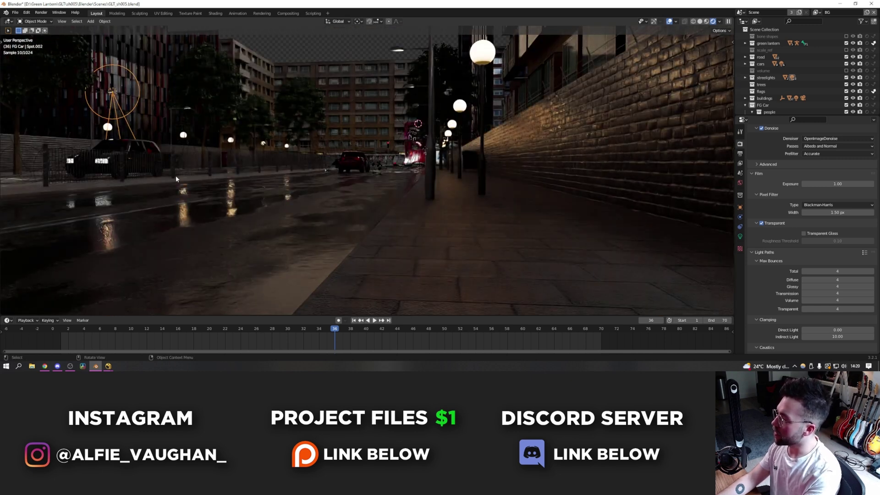
{"action": "middle_click_drag", "start_coordinate": [175, 175], "coordinate": [190, 197]}
{"action": "middle_click_drag", "start_coordinate": [269, 209], "coordinate": [258, 202]}
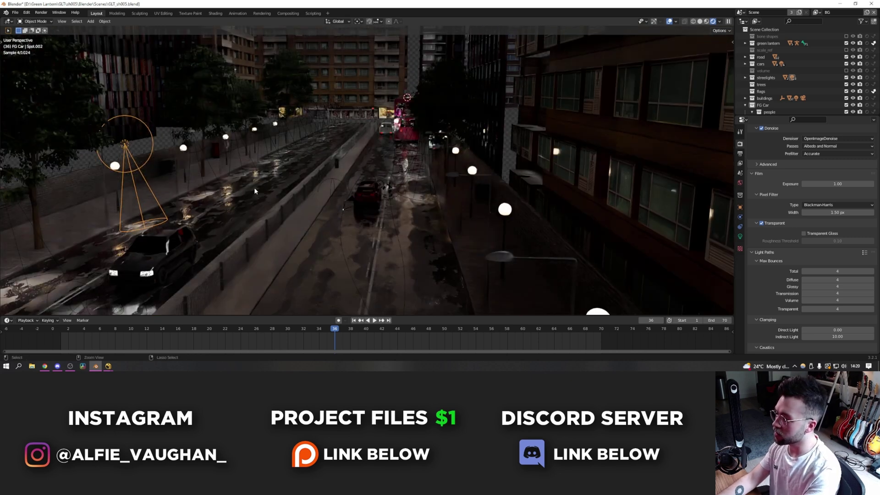
Select the large area light above the buildings and examine how it lights the whole street set.
{"action": "middle_click_drag", "start_coordinate": [255, 191], "coordinate": [370, 218], "text": "ctrl"}
{"action": "left_click", "coordinate": [433, 108]}
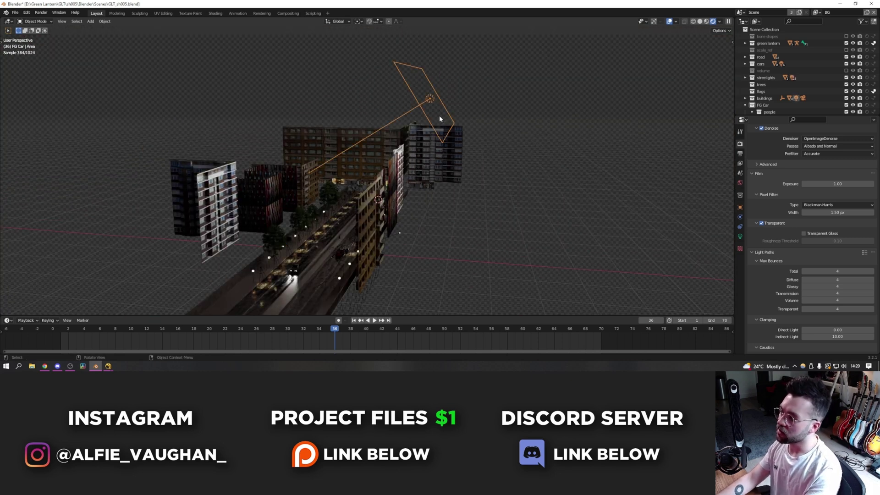
{"action": "middle_click_drag", "start_coordinate": [439, 116], "coordinate": [332, 101]}
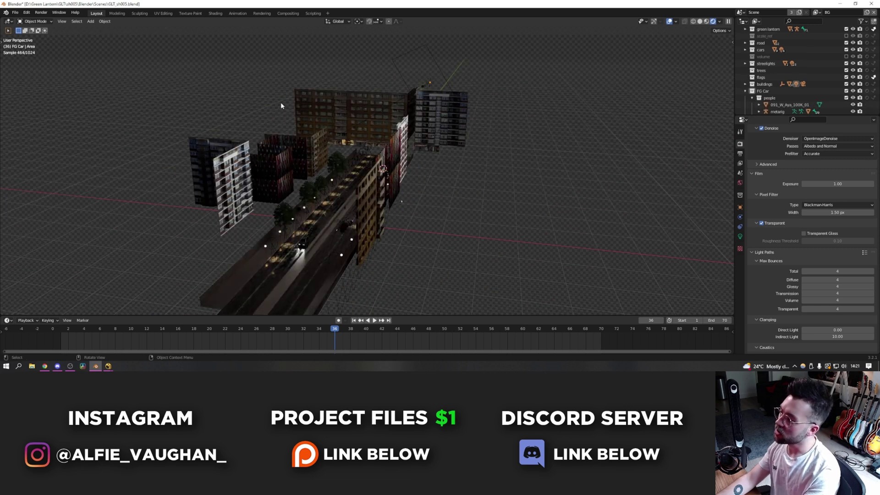
{"action": "middle_click_drag", "start_coordinate": [270, 138], "coordinate": [379, 203]}
{"action": "key", "text": "KP_0"}
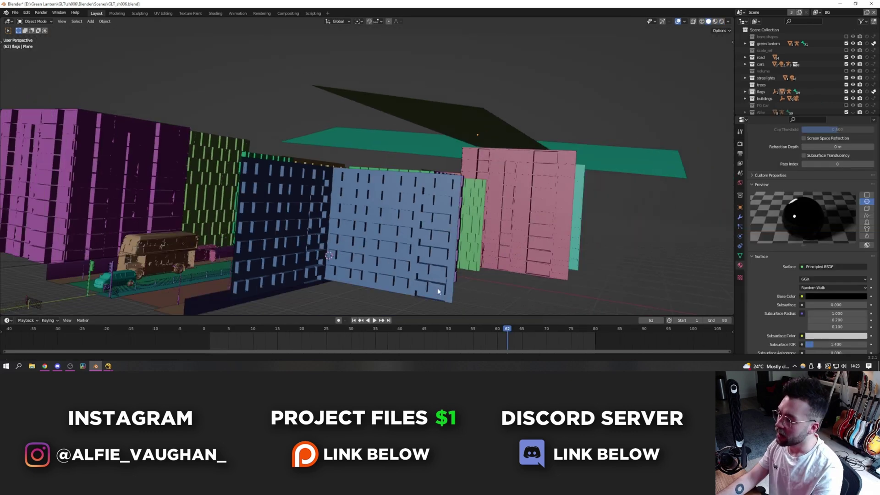
Show the Extras overlay in the sh006 scene and look over the street lights, trees and parked bus.
{"action": "mouse_move", "coordinate": [463, 215]}
{"action": "middle_mouse_down"}
{"action": "mouse_move", "coordinate": [435, 258]}
{"action": "mouse_move", "coordinate": [528, 273]}
{"action": "mouse_move", "coordinate": [436, 208]}
{"action": "mouse_move", "coordinate": [457, 176]}
{"action": "mouse_move", "coordinate": [449, 211]}
{"action": "middle_mouse_up"}
{"action": "left_click", "coordinate": [685, 21]}
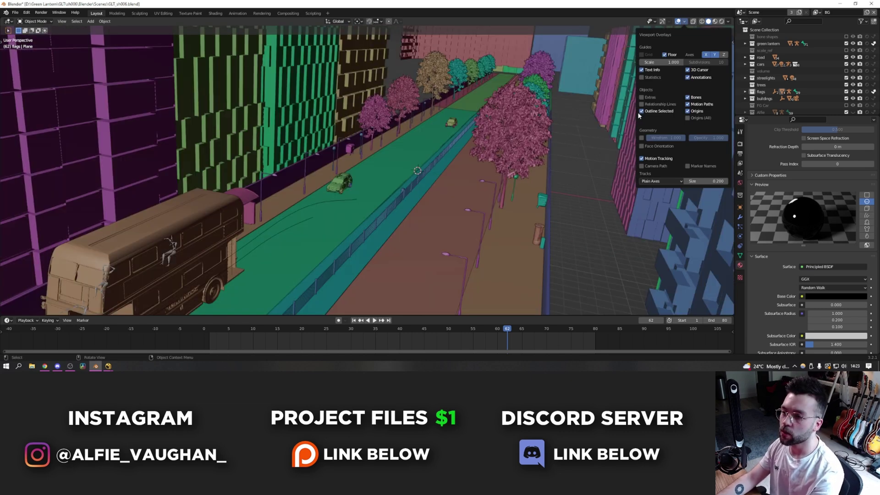
{"action": "scroll", "coordinate": [430, 183], "scroll_direction": "down", "scroll_amount": 10}
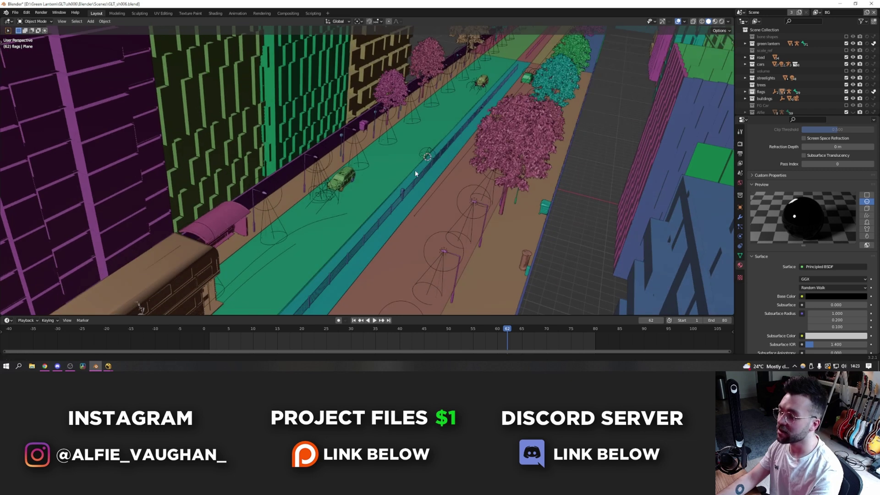
{"action": "scroll", "coordinate": [403, 193], "scroll_direction": "up", "scroll_amount": 10}
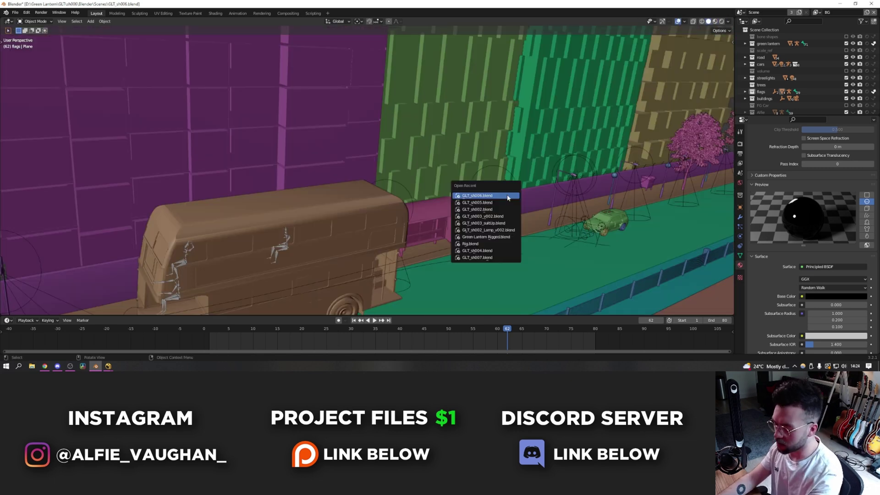
Open the recent file GLT_sh005.blend and select the Green Lantern body at the bus stop.
{"action": "left_click", "coordinate": [508, 201]}
{"action": "left_click", "coordinate": [453, 196]}
{"action": "left_click", "coordinate": [301, 160]}
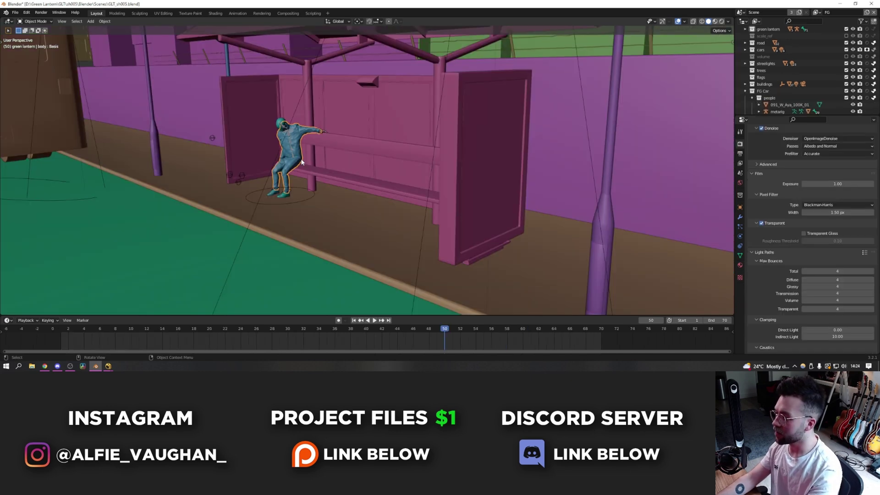
Frame the selected body, play the shot from outside the camera, and look down over the bus.
{"action": "key", "text": "KP_Decimal"}
{"action": "scroll", "coordinate": [405, 196], "scroll_direction": "down", "scroll_amount": 4}
{"action": "middle_click_drag", "start_coordinate": [392, 179], "coordinate": [313, 300]}
{"action": "key", "text": "space"}
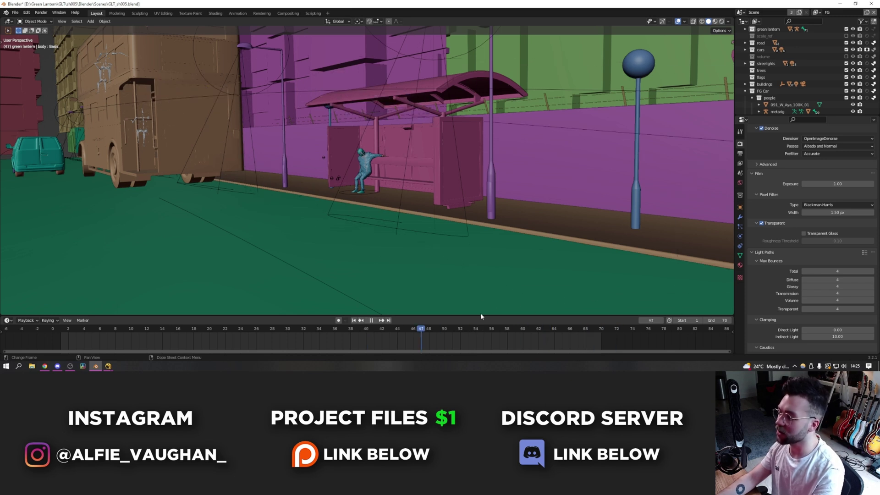
{"action": "key", "text": "space"}
{"action": "middle_click_drag", "start_coordinate": [611, 301], "coordinate": [534, 216]}
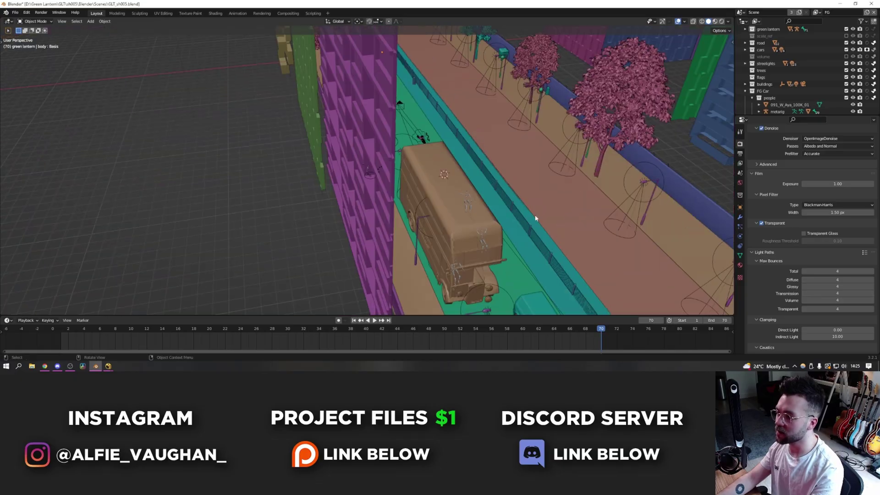